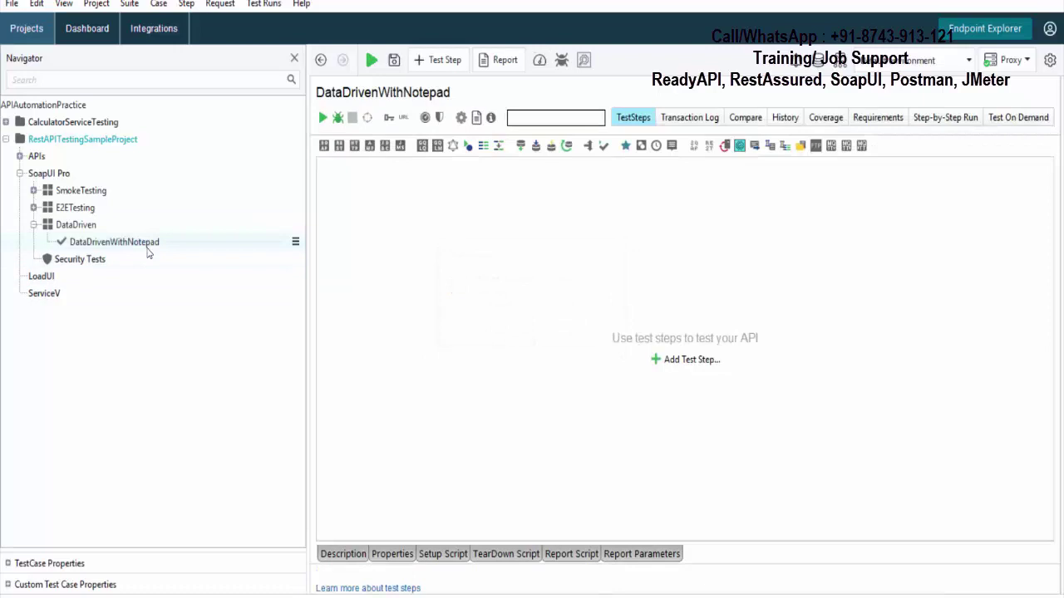
Add a REST Request step named AddStudent to DataDrivenWithNotepad from POSTStudentsDetails, with the Valid HTTP Status Codes and Valid Response SLA assertions disabled
right_click(148, 252)
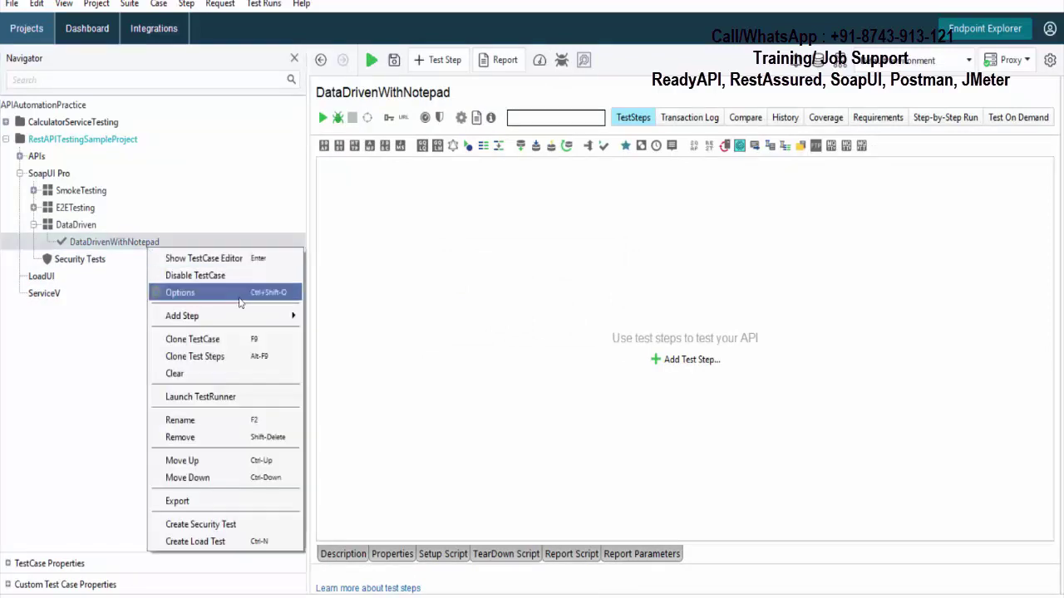
mouse_move(241, 318)
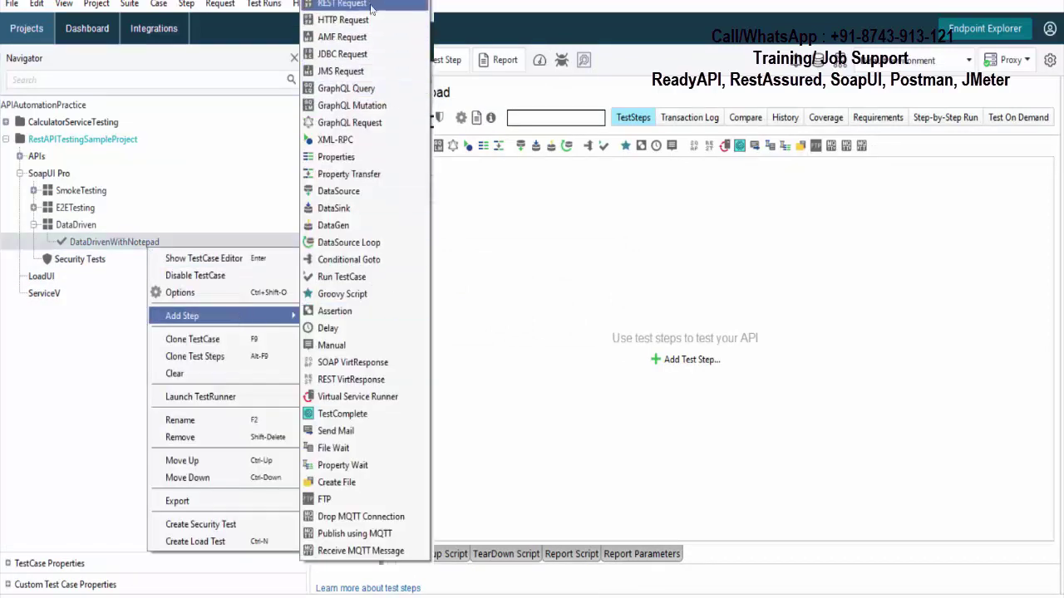
click(342, 4)
text(AddStudent)
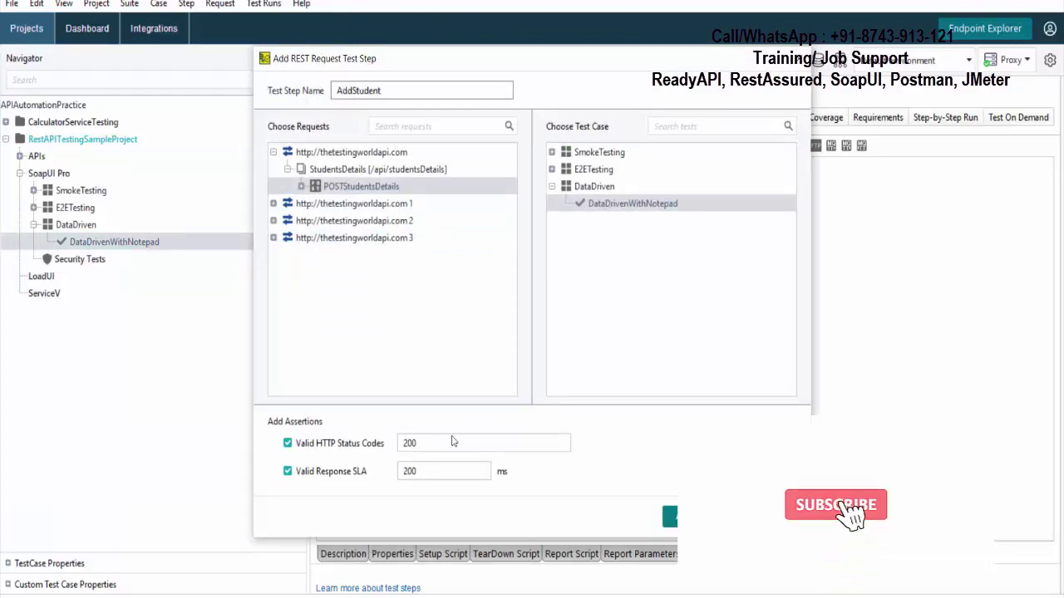
click(288, 443)
click(287, 473)
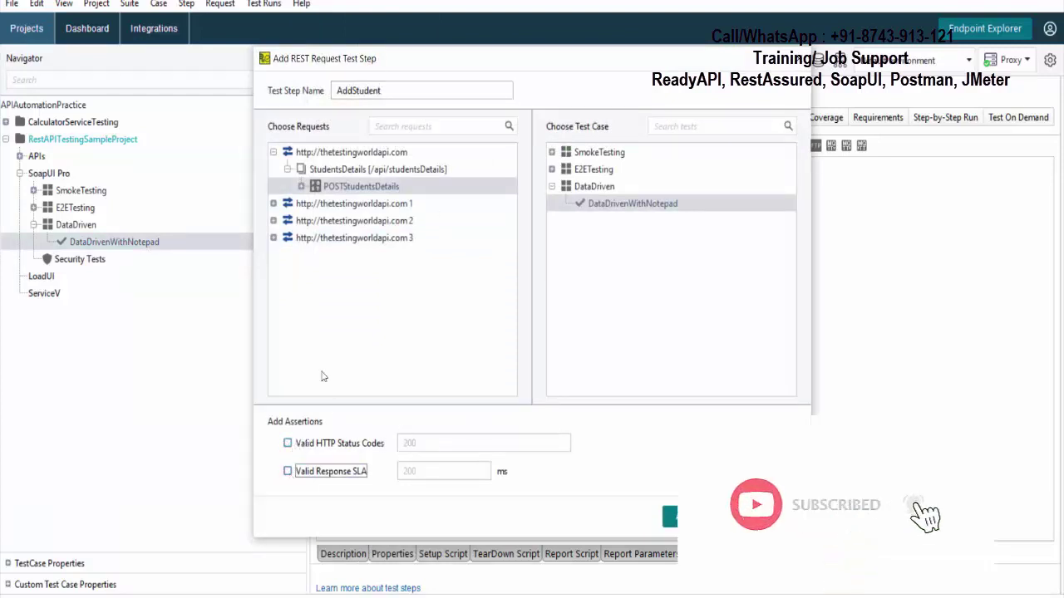
click(382, 188)
click(695, 517)
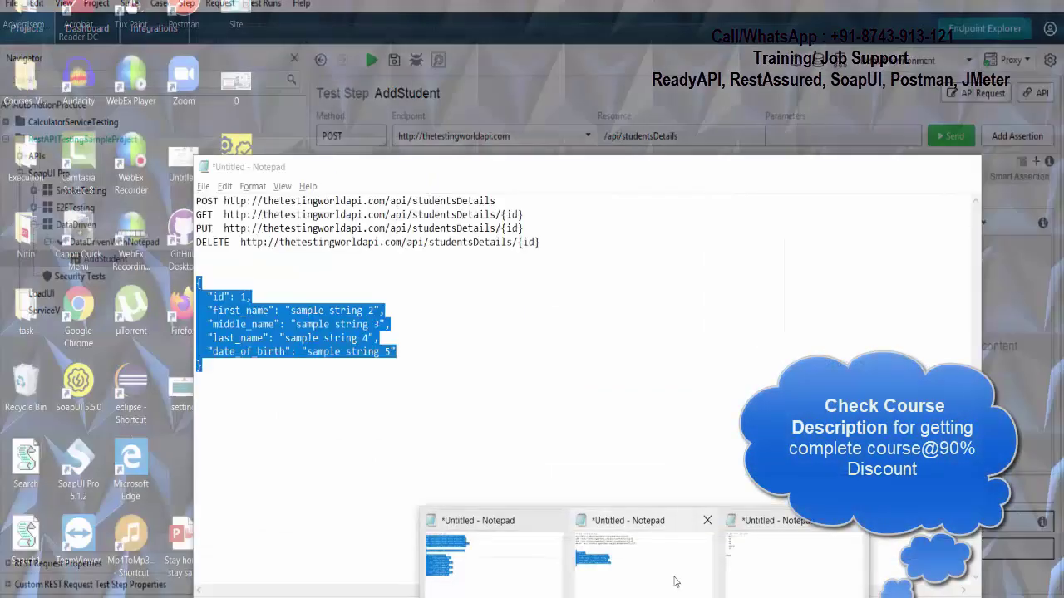
Copy the sample student JSON from the open Notepad notes into the AddStudent request body
click(539, 513)
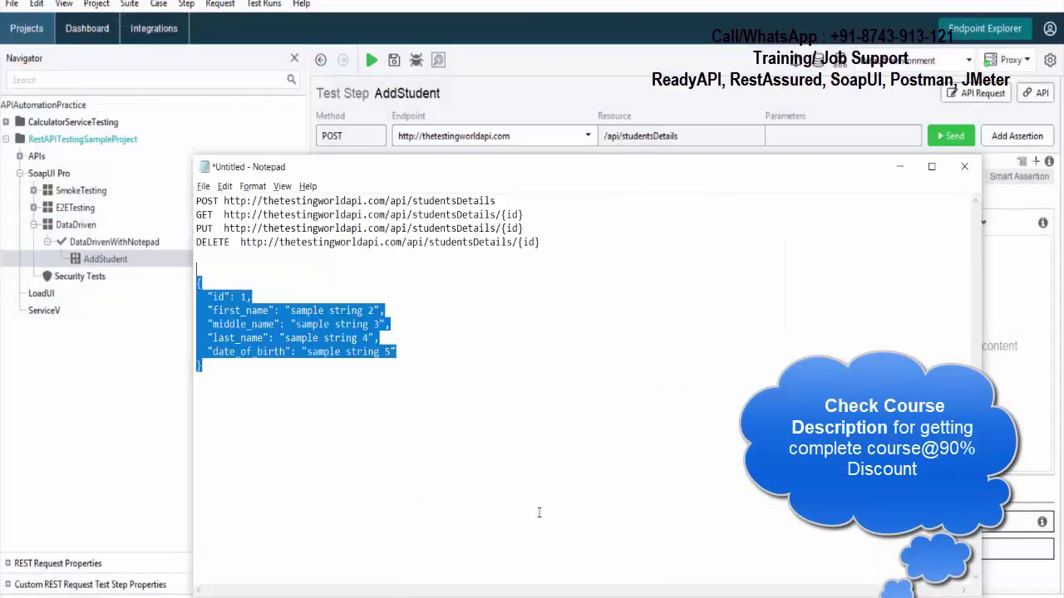
key(alt+Tab)
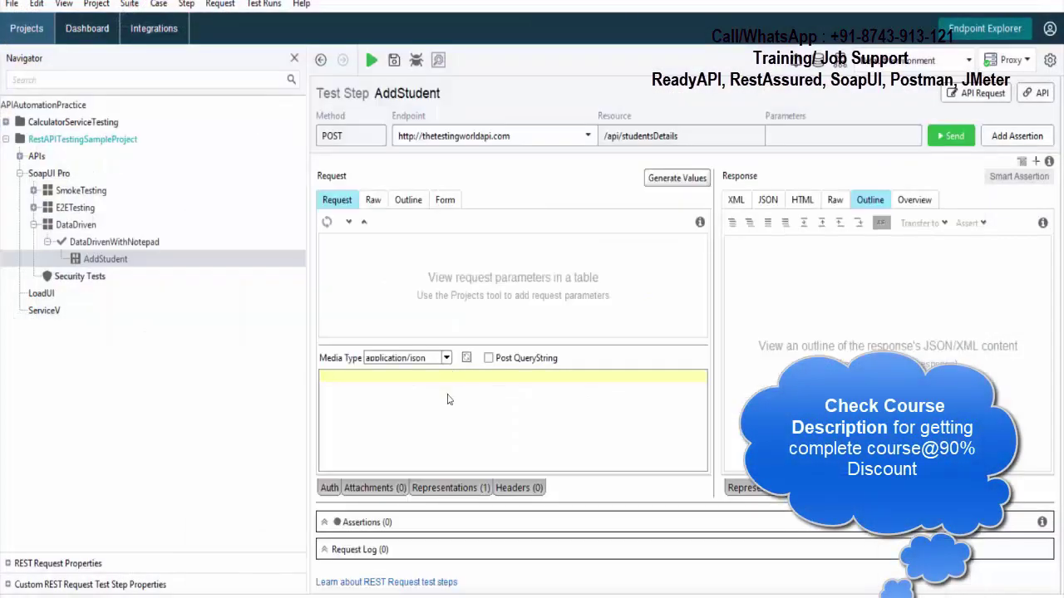
text({   "id": 1,   "first_name": "sample string 2",   "middle_name": "sample string 3",   "last_name": "sample string 4",   "date_of_birth": "sample string 5" })
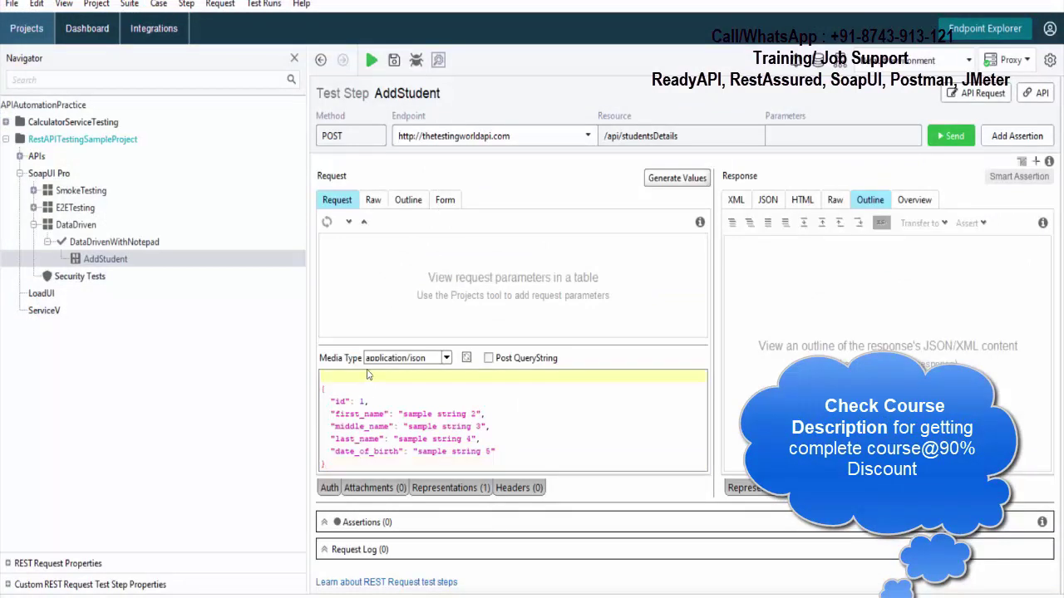
Remove the blank first line and the id field from the JSON request body
key(Delete)
key(Down)
key(shift+Down)
key(Delete)
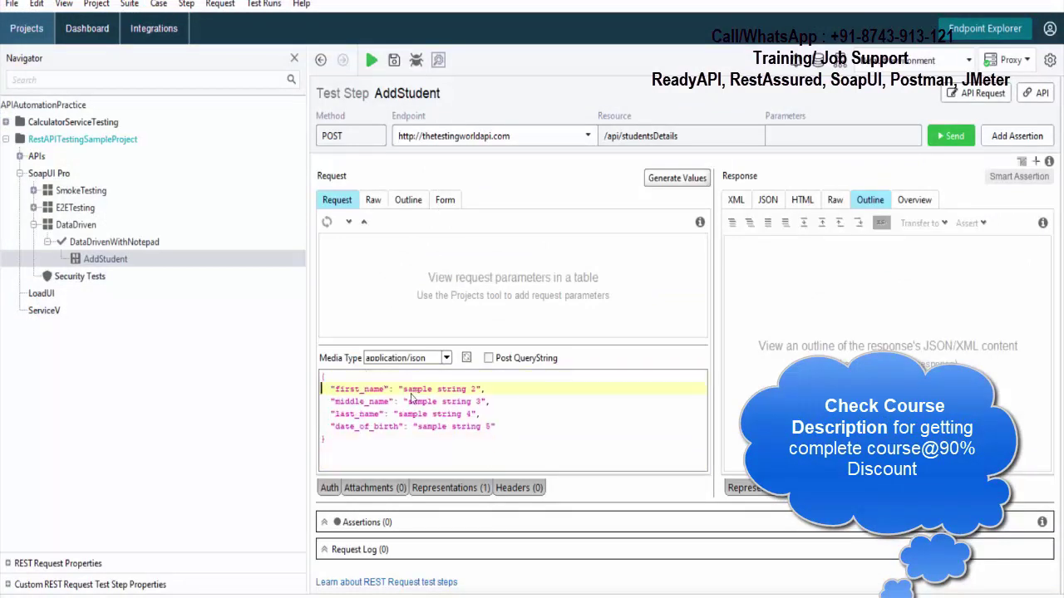
drag(405, 390, 475, 400)
click(437, 414)
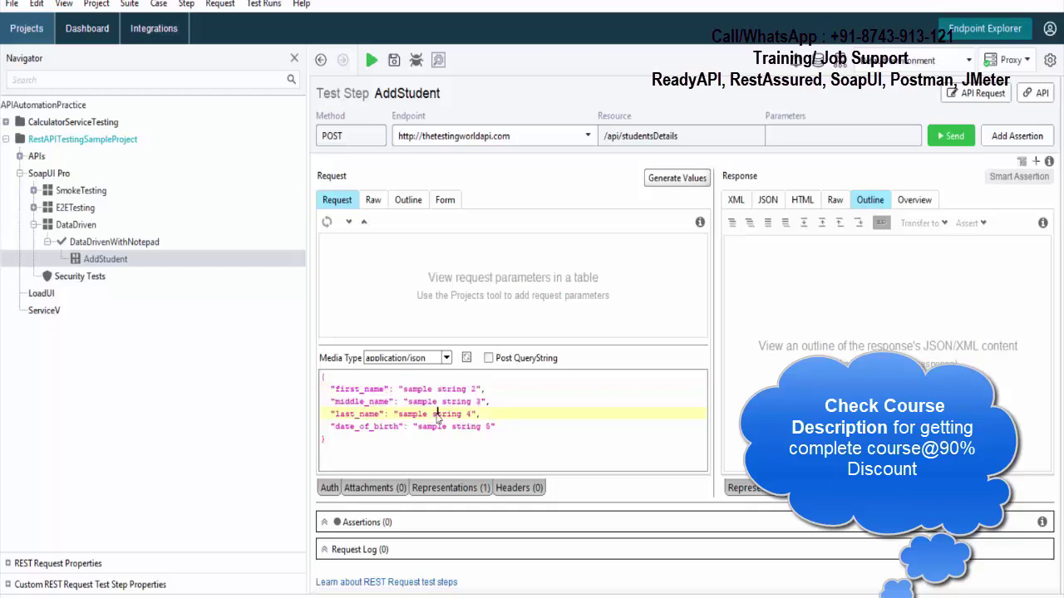
double_click(433, 417)
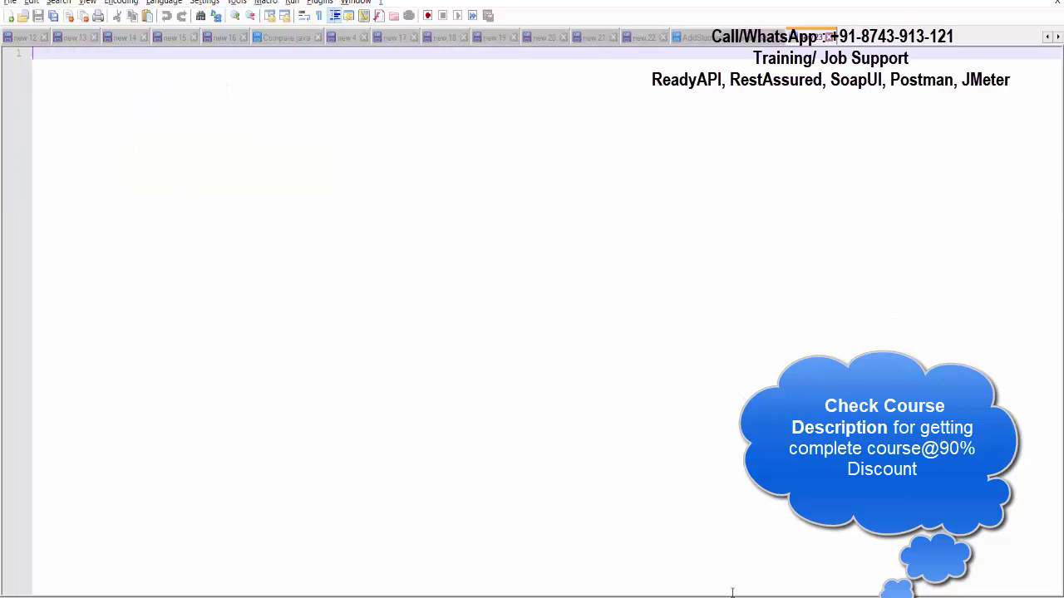
In an empty Notepad++ document, enter the comma-separated record Fname,Mname1,Lname1 plus a date of birth and duplicate it to fill four lines
text(Fname,Mname1,Lname1,12)
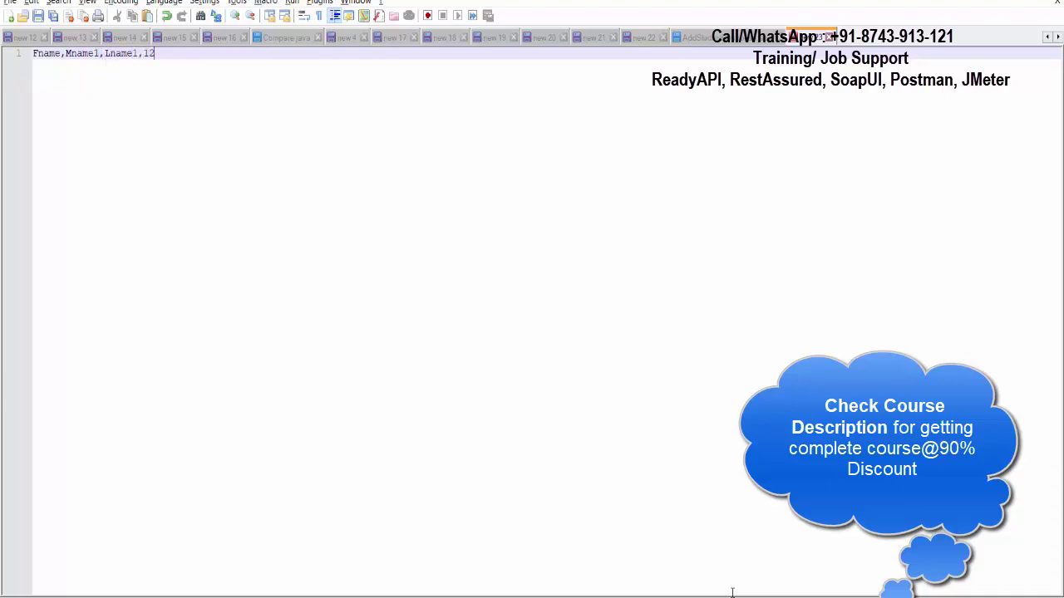
text(/12/19)
key(ctrl+a)
key(ctrl+c)
key(End)
key(Return)
key(ctrl+v)
key(Return)
key(ctrl+v)
key(Return)
key(ctrl+v)
key(ctrl+v)
key(Return)
key(Return)
key(ctrl+z)
key(ctrl+z)
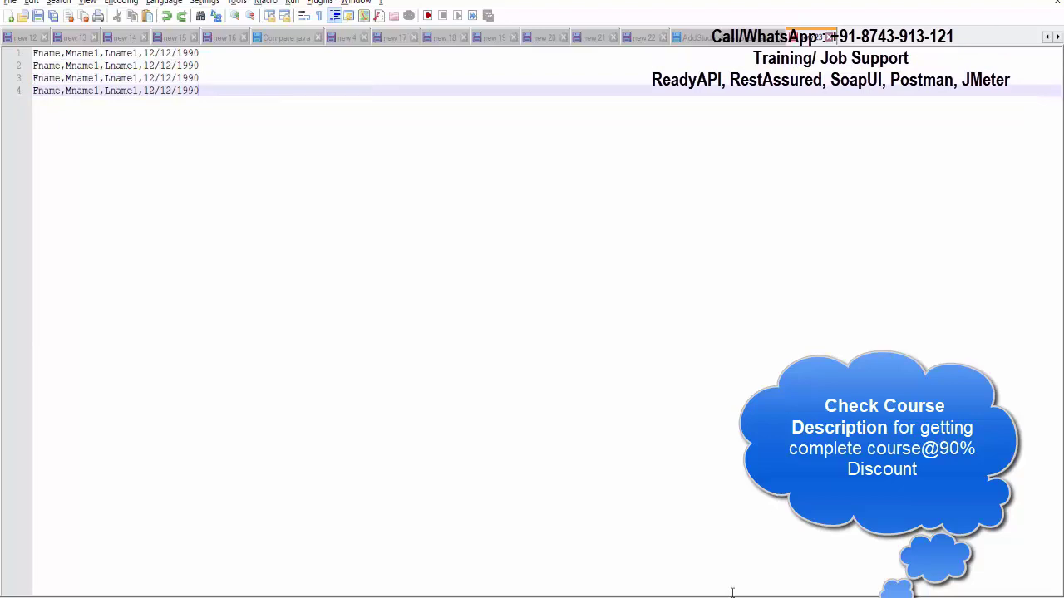
Add five more copies of the student record on separate lines, filling lines 5 to 9
key(Return)
key(ctrl+v)
key(Return)
key(ctrl+v)
key(Return)
key(ctrl+v)
key(Return)
key(ctrl+v)
key(Return)
key(ctrl+v)
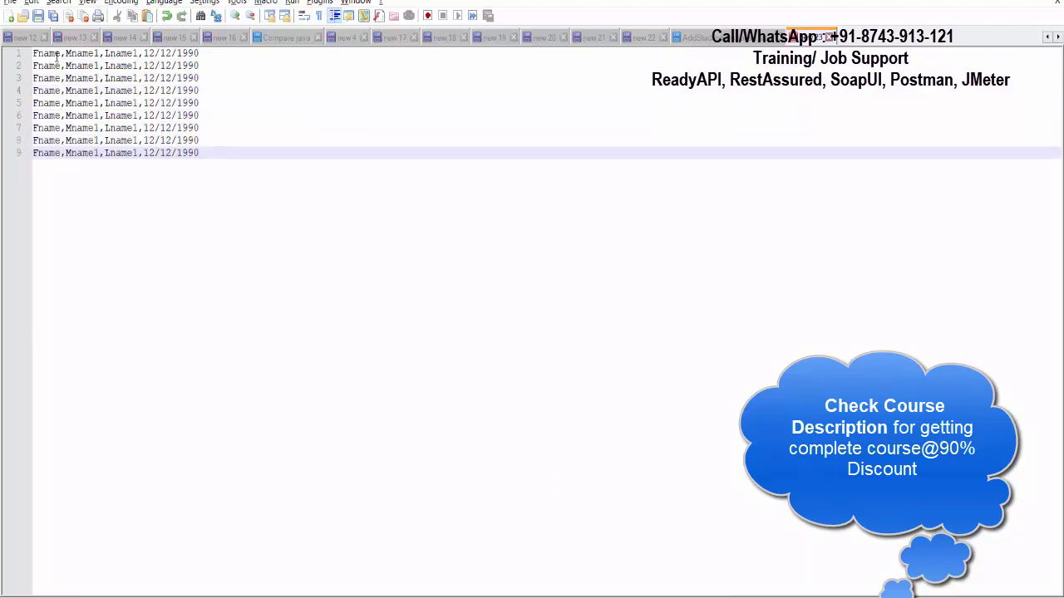
Number the first names in lines 1 to 4 as Fname1, Fname2, Fname3 and Fname4
click(62, 53)
text(1)
click(63, 66)
text(2)
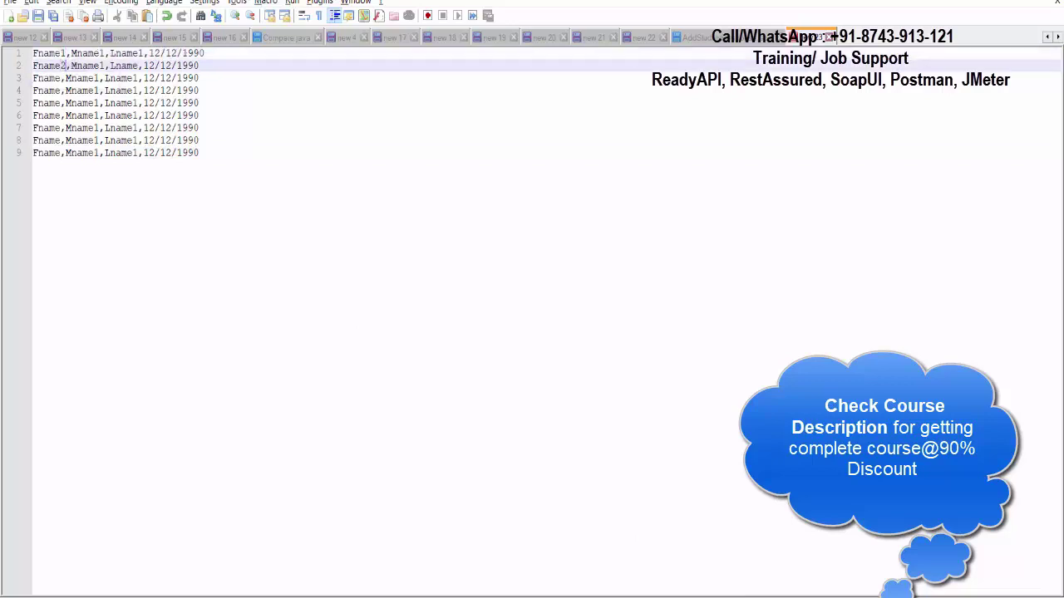
click(63, 78)
text(3)
click(63, 90)
text(4)
Number the first names in lines 5 to 9 as Fname5 through Fname9
click(65, 103)
text(5)
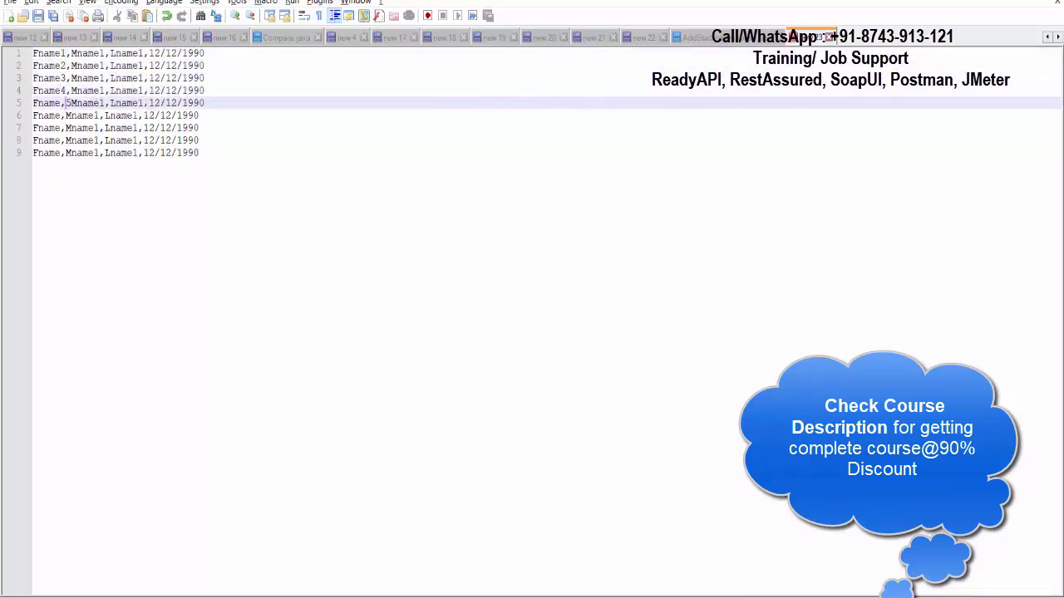
click(62, 103)
text(5)
click(64, 116)
text(6)
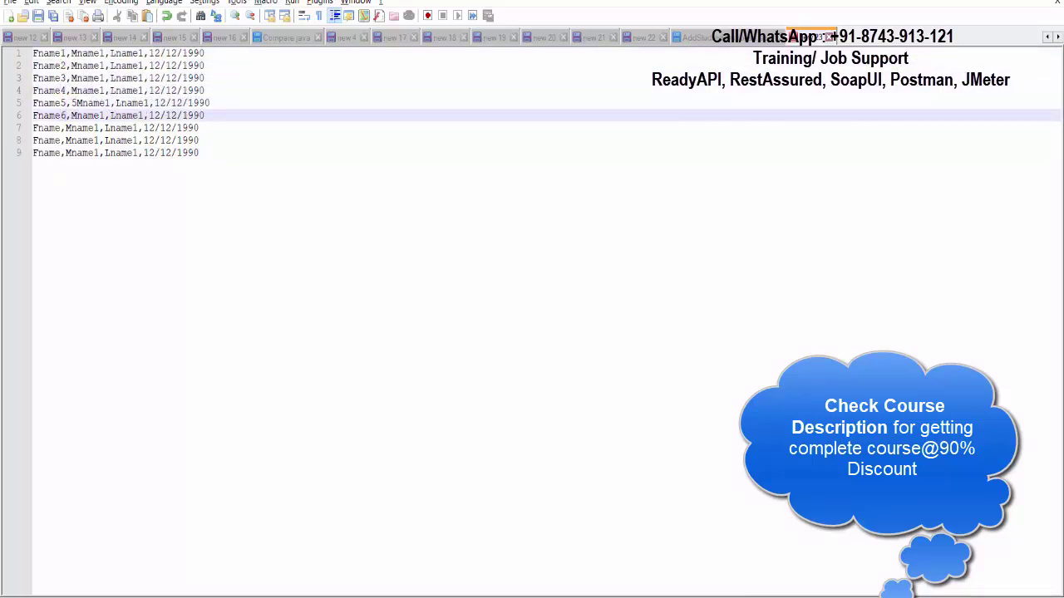
click(64, 128)
text(7)
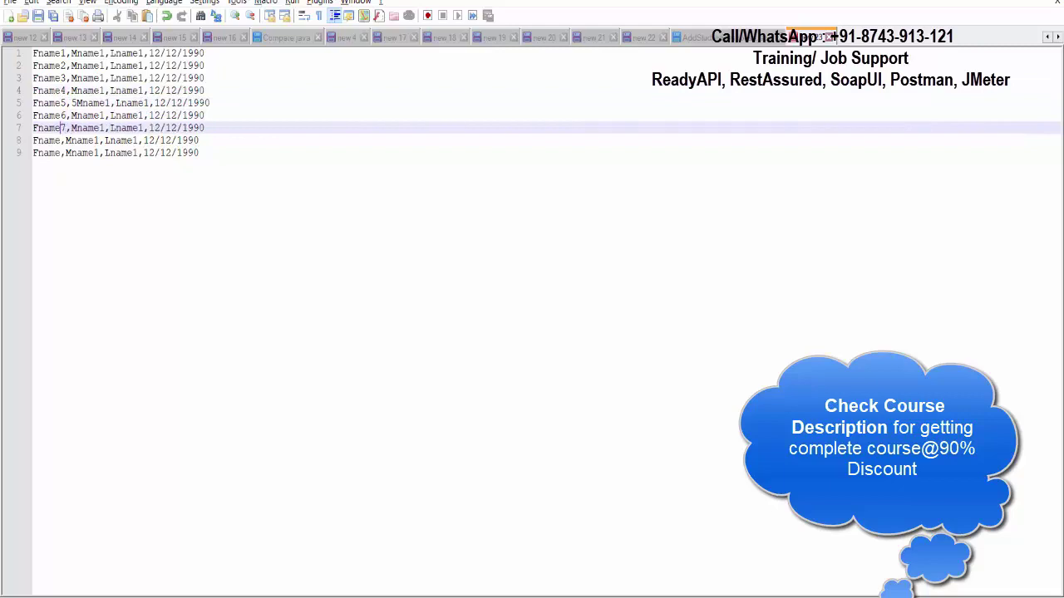
key(Down)
text(8)
key(Down)
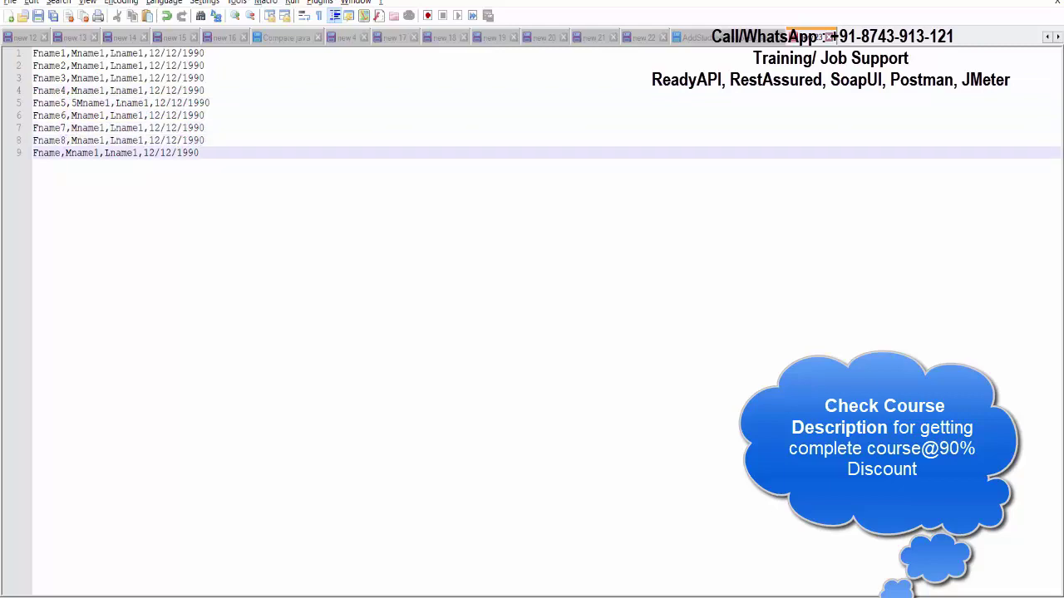
text(9)
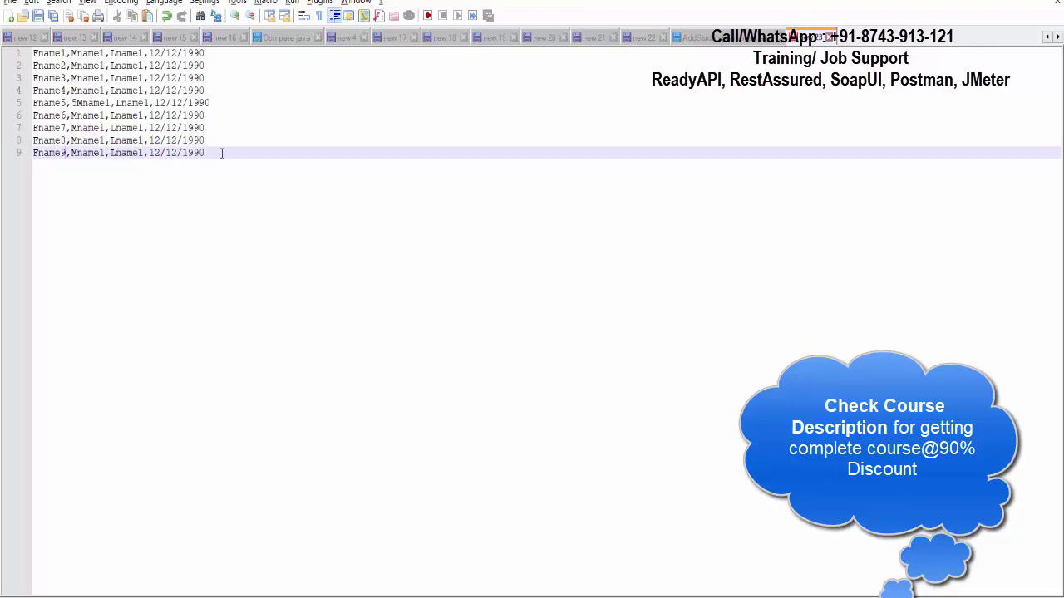
Add a tenth copy of the student record with the first name Fname10
key(Return)
key(ctrl+v)
text(10)
Change the middle names in lines 2 to 4 to Mname2, Mname3 and Mname4
key(Up)
key(Up)
key(Up)
key(Up)
key(Up)
key(Up)
key(Up)
key(Up)
key(Up)
key(Down)
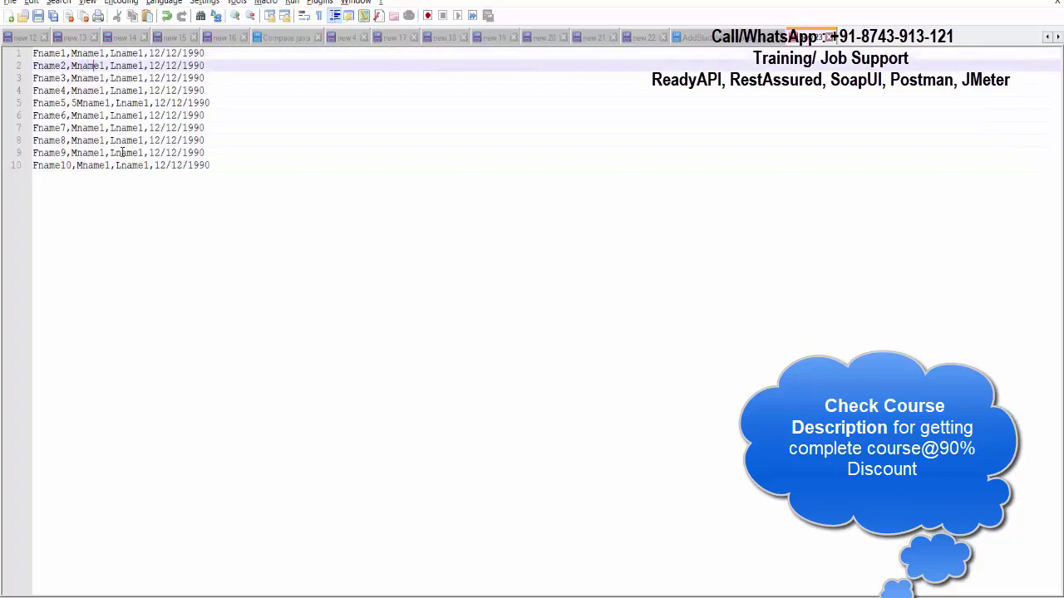
key(BackSpace)
text(2)
key(Down)
key(BackSpace)
text(3)
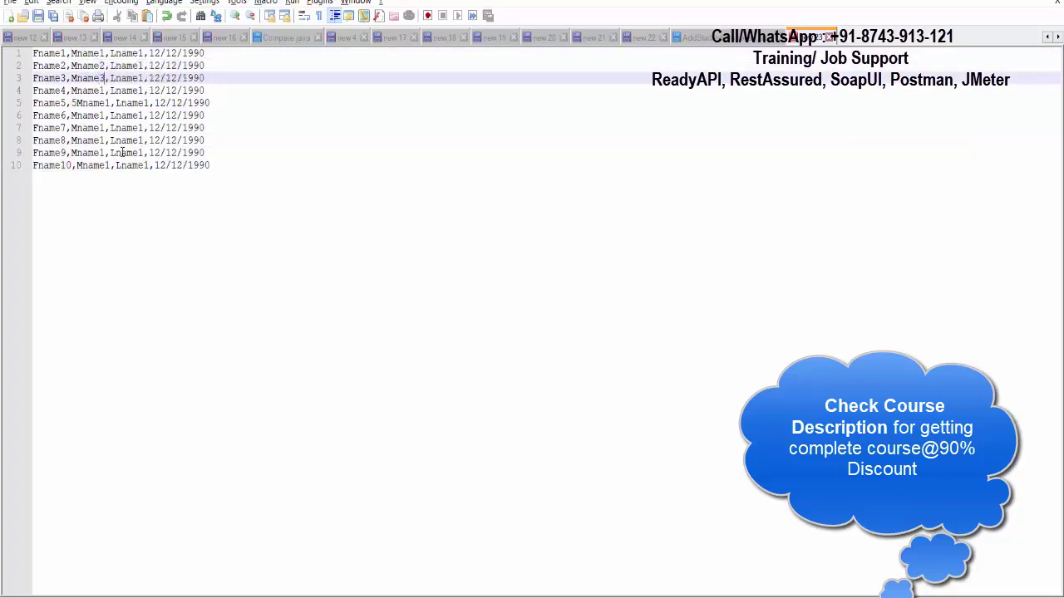
key(Down)
key(BackSpace)
text(4)
Remove the stray 5 before line 5's middle name and set the middle names in lines 5 to 7 to Mname5, Mname6 and Mname7
key(Down)
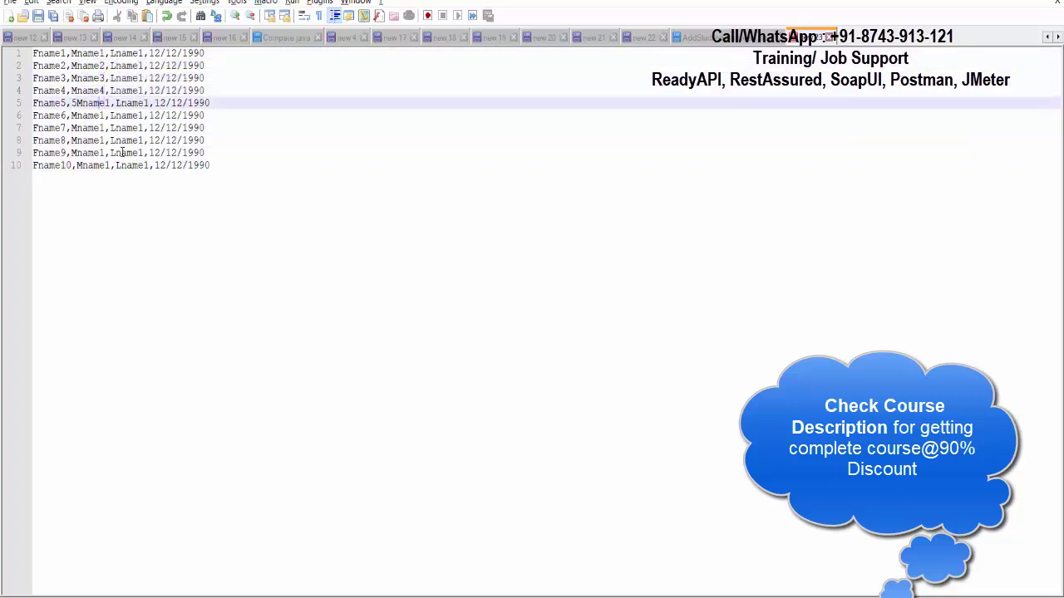
key(BackSpace)
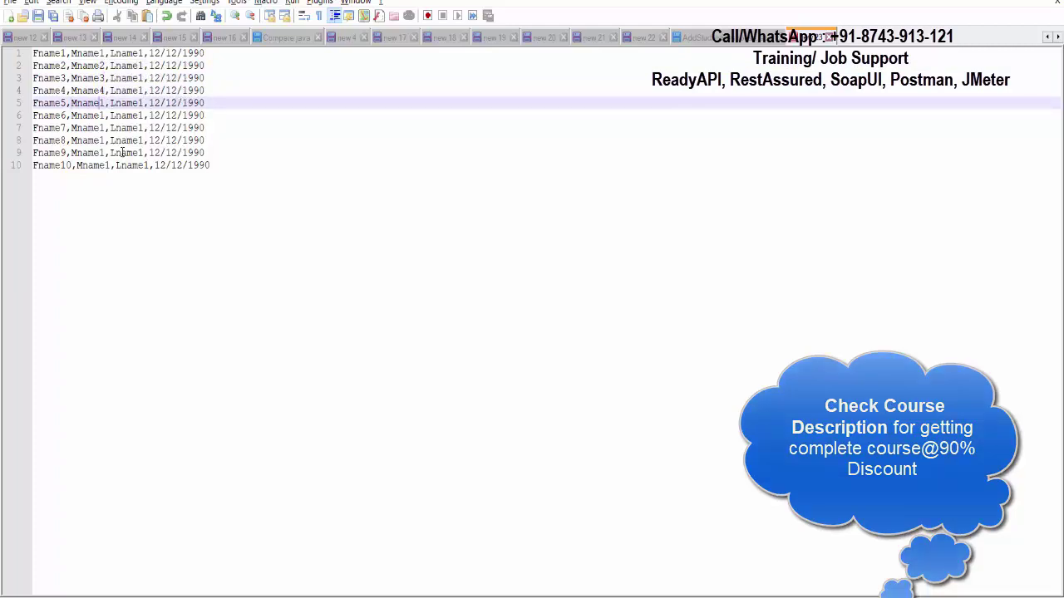
key(BackSpace)
text(5)
key(Down)
key(BackSpace)
text(6)
key(Down)
key(BackSpace)
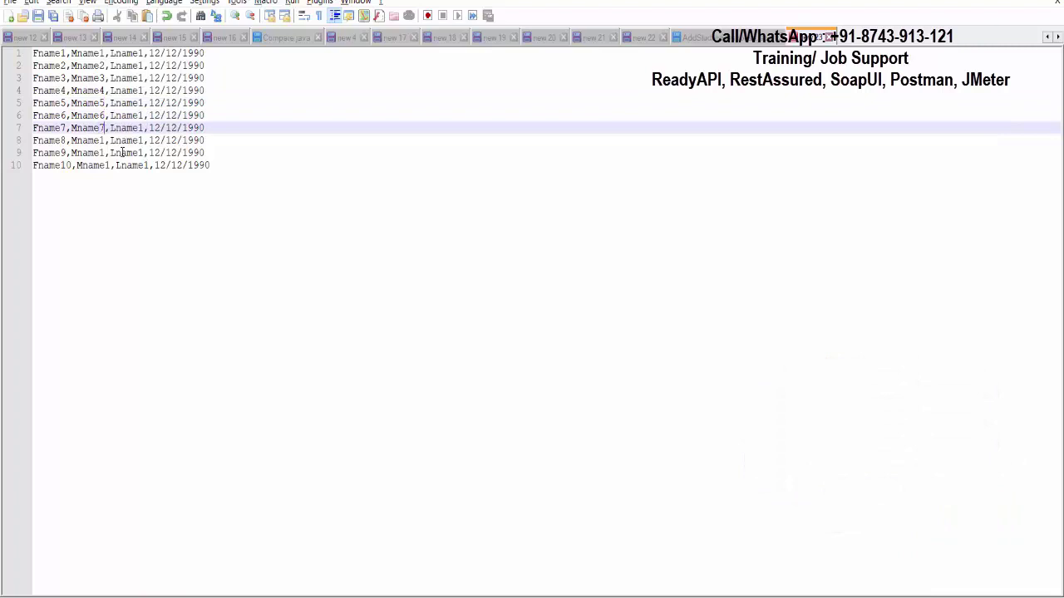
text(7)
Set the middle names in lines 8 to 10 to Mname8, Mname9 and Mname10
key(Down)
key(BackSpace)
text(8)
key(Down)
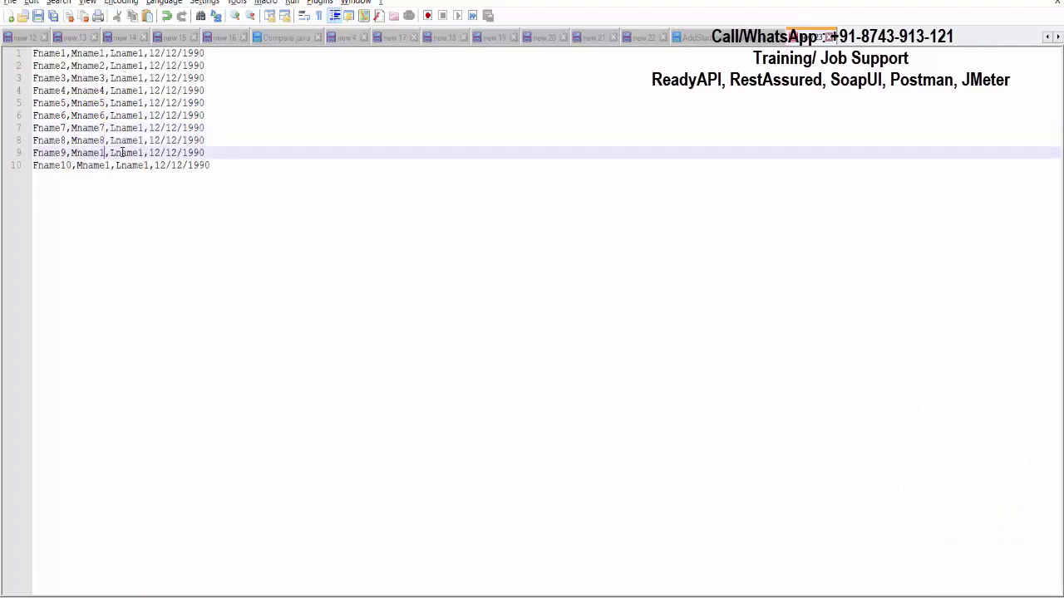
key(BackSpace)
text(9)
key(Down)
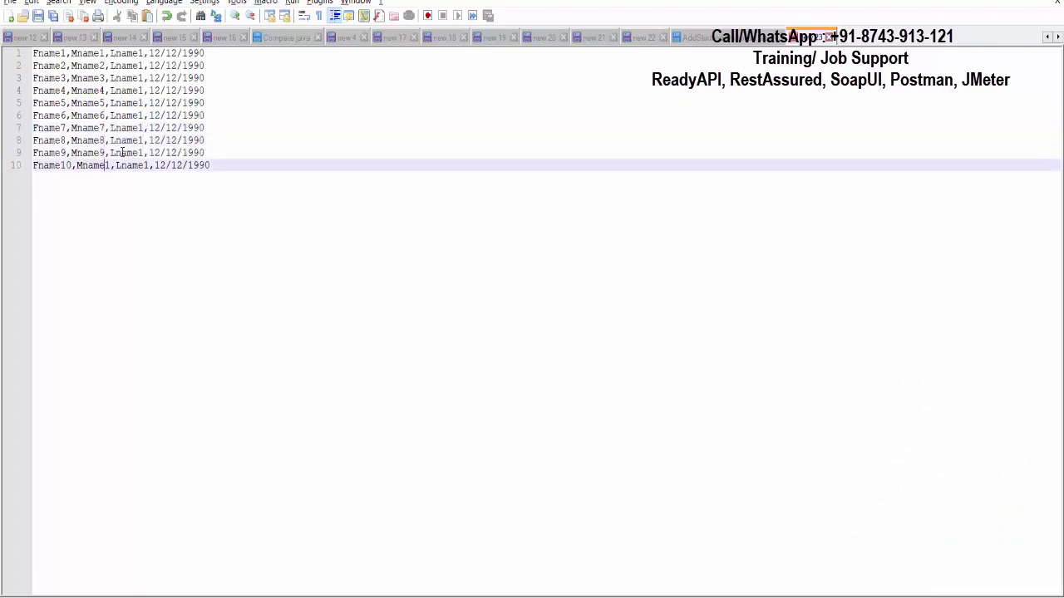
text(0)
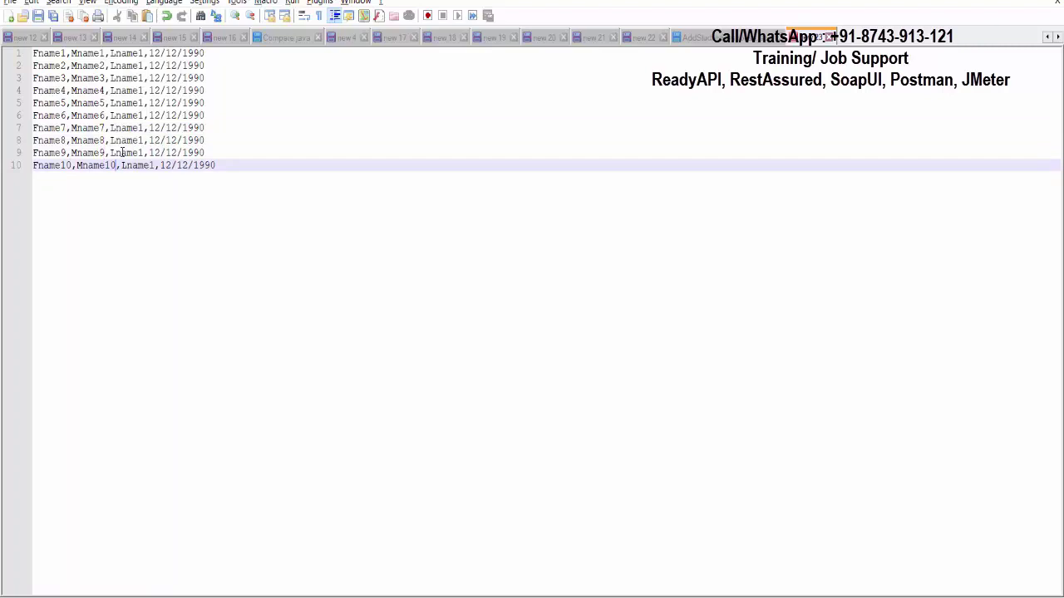
Change the last names in lines 2 to 4 to Lname2, Lname3 and Lname4
key(Up)
key(Up)
key(Up)
key(Up)
key(Up)
key(Up)
key(Up)
key(Up)
key(Up)
key(Home)
key(Down)
key(Down)
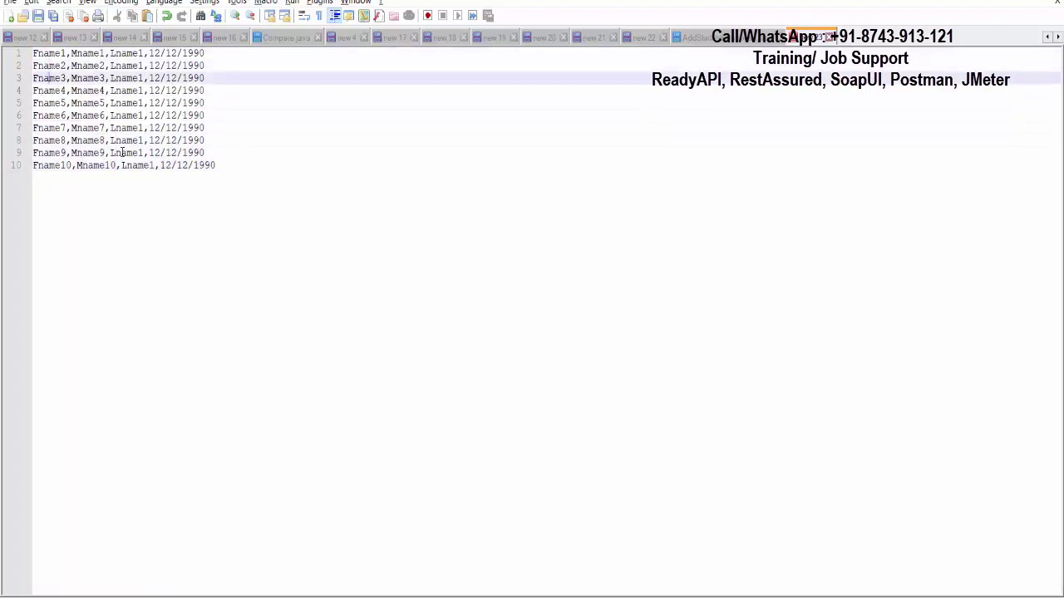
key(Up)
key(BackSpace)
text(2)
key(Down)
key(BackSpace)
text(3)
key(Down)
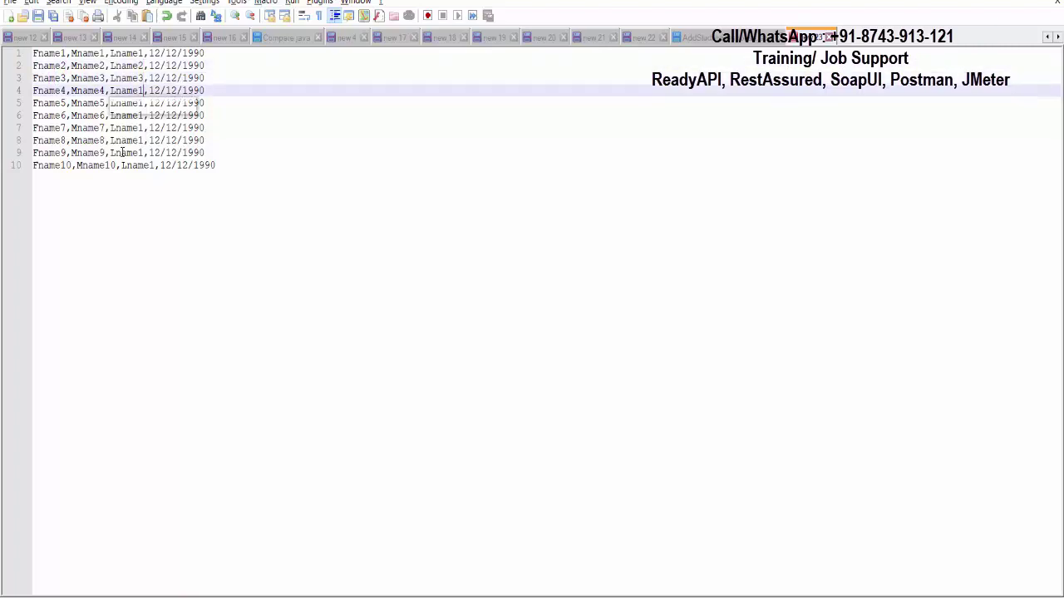
key(BackSpace)
text(4)
Change the last names in lines 5 to 7 to Lname5, Lname6 and Lname7
key(Down)
key(BackSpace)
text(5)
key(Down)
key(BackSpace)
text(6)
key(Down)
key(BackSpace)
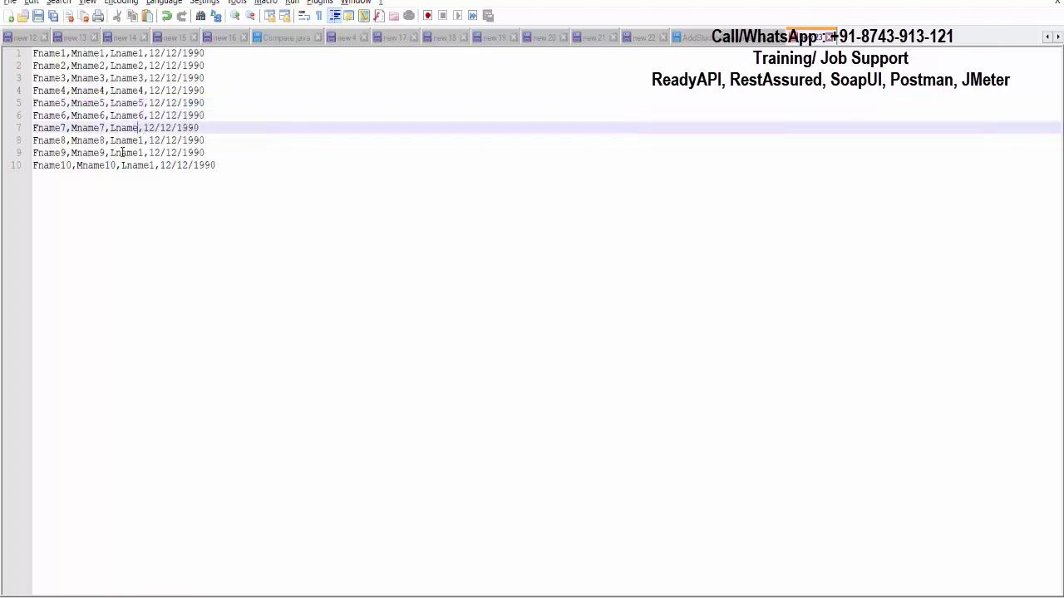
text(7)
Set the last names in lines 8 to 10 to Lname8, Lname9 and Lname110
key(Down)
key(BackSpace)
text(8)
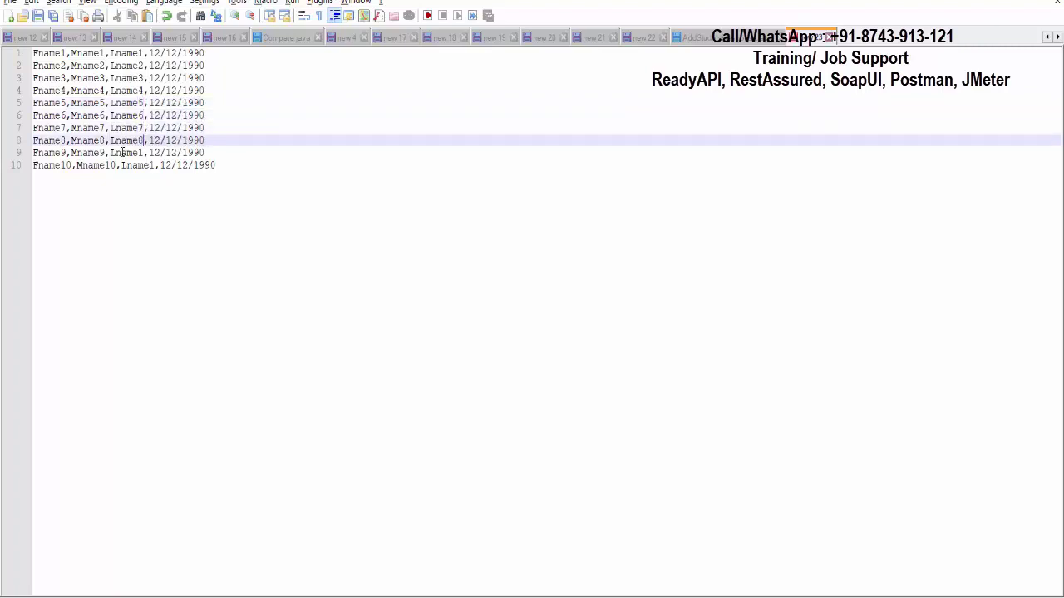
key(Down)
key(BackSpace)
text(9)
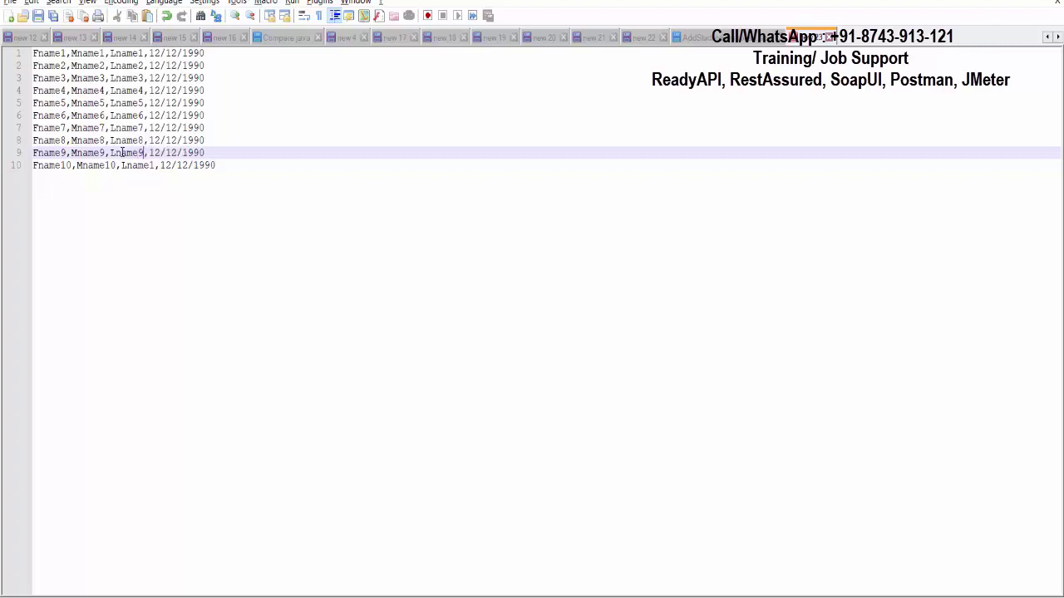
key(Down)
text(10)
Change the dates on lines 2 and 3 so the year rises by one per line from line 1
key(Up)
key(Up)
key(Up)
key(Up)
key(Up)
key(Up)
key(Up)
key(Up)
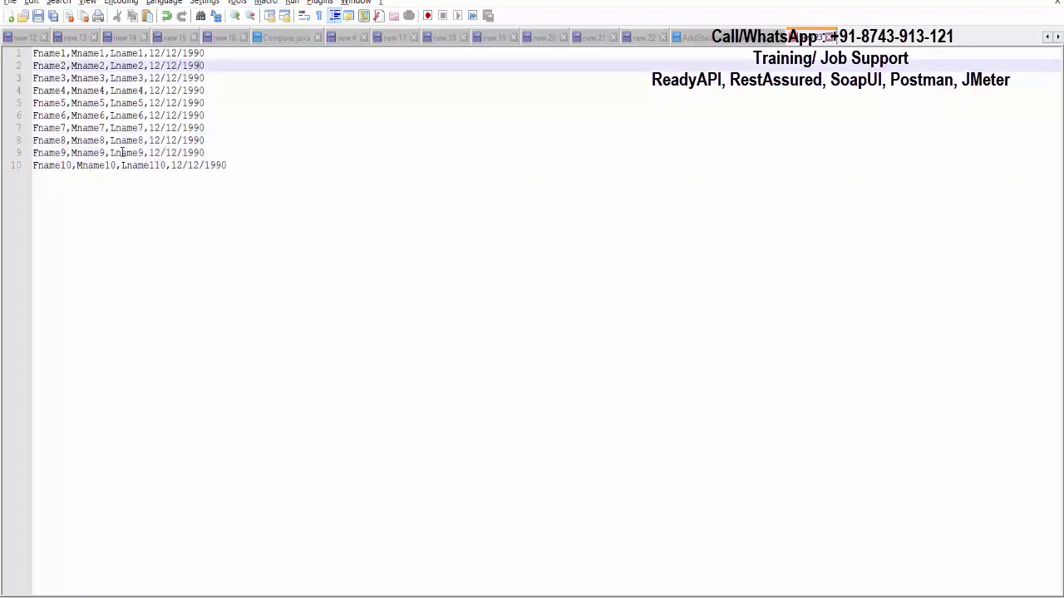
key(BackSpace)
text(1)
key(Down)
key(Down)
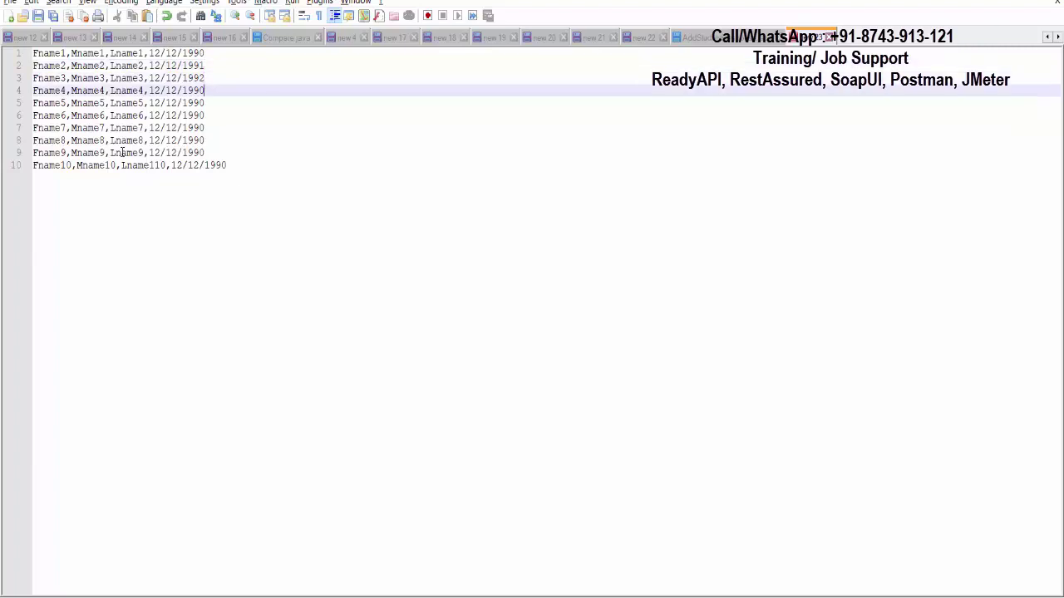
Change the dates on lines 4 to 10 so the year keeps rising by one per line
key(BackSpace)
text(3)
key(Down)
key(Down)
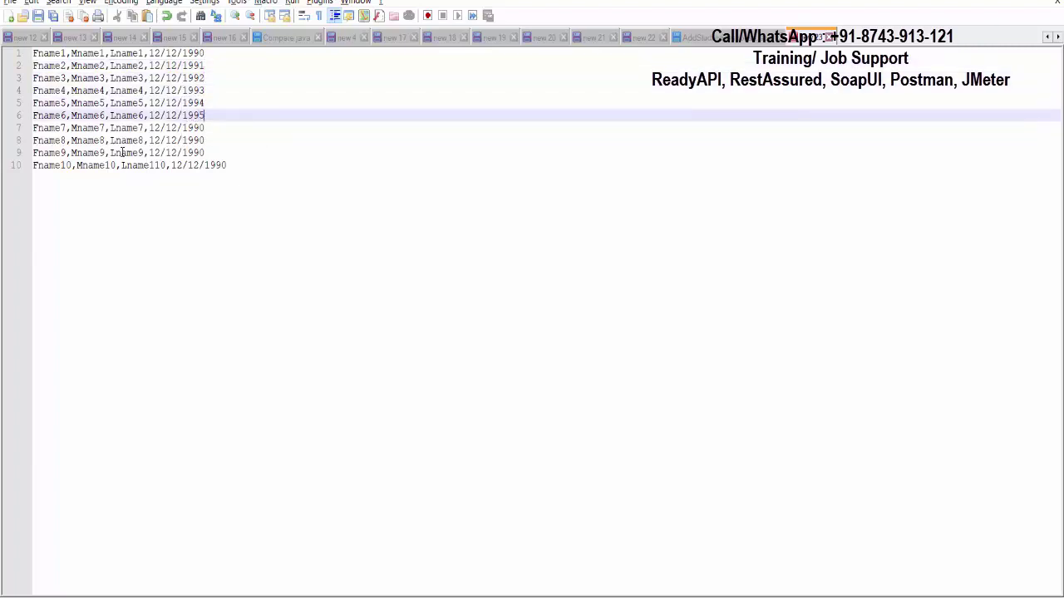
key(Down)
key(Down)
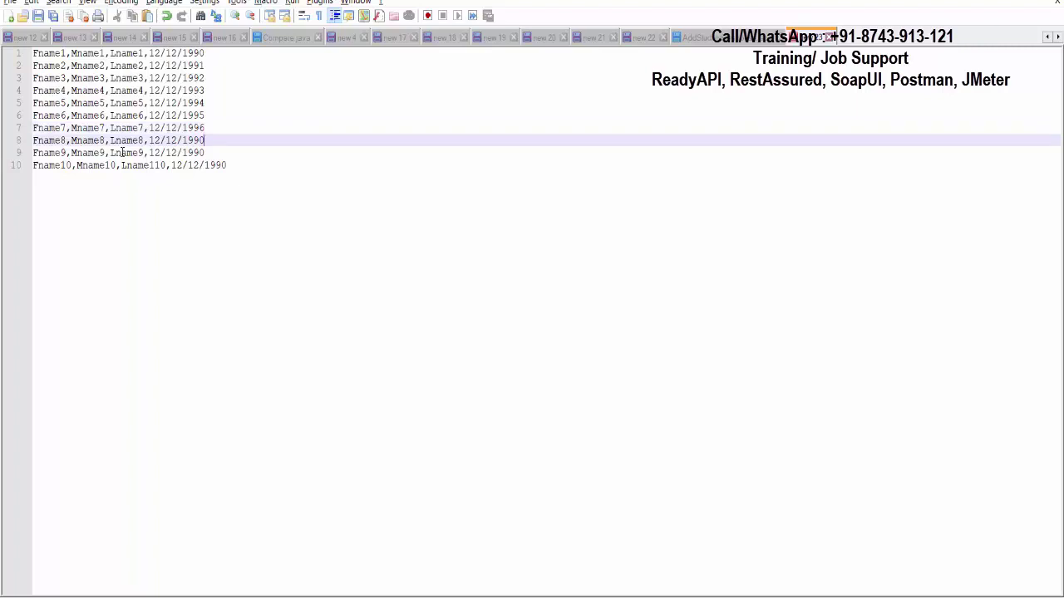
key(Down)
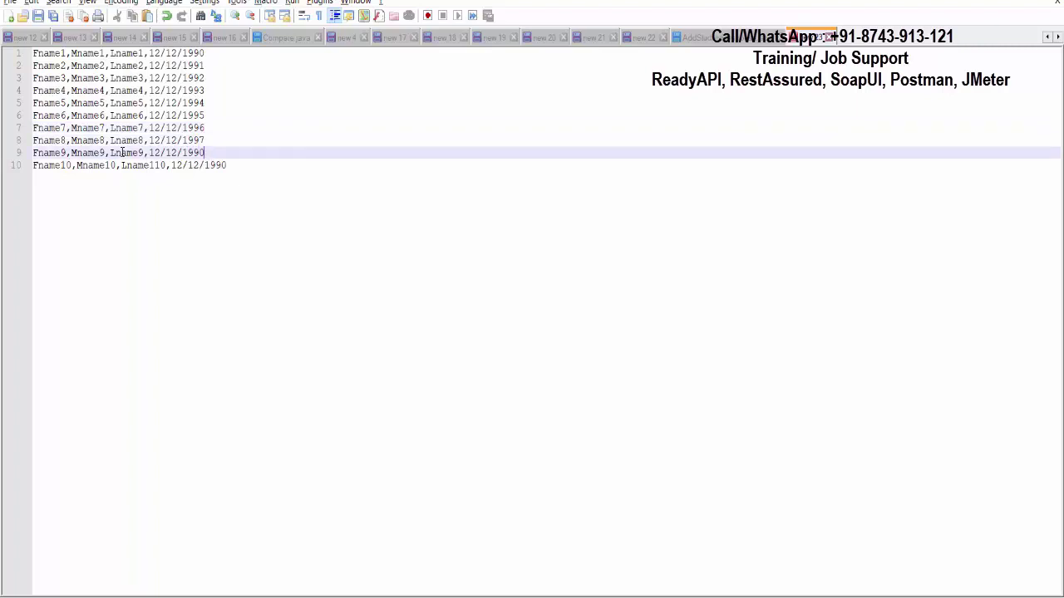
key(Down)
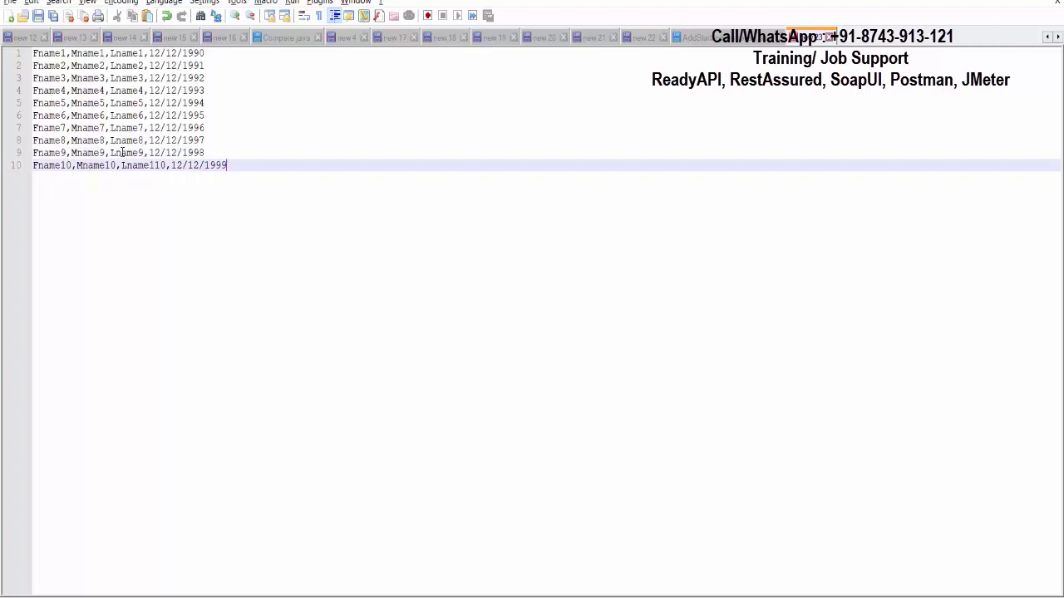
Save the student records as TestData.txt in the task folder on the Desktop
key(ctrl+s)
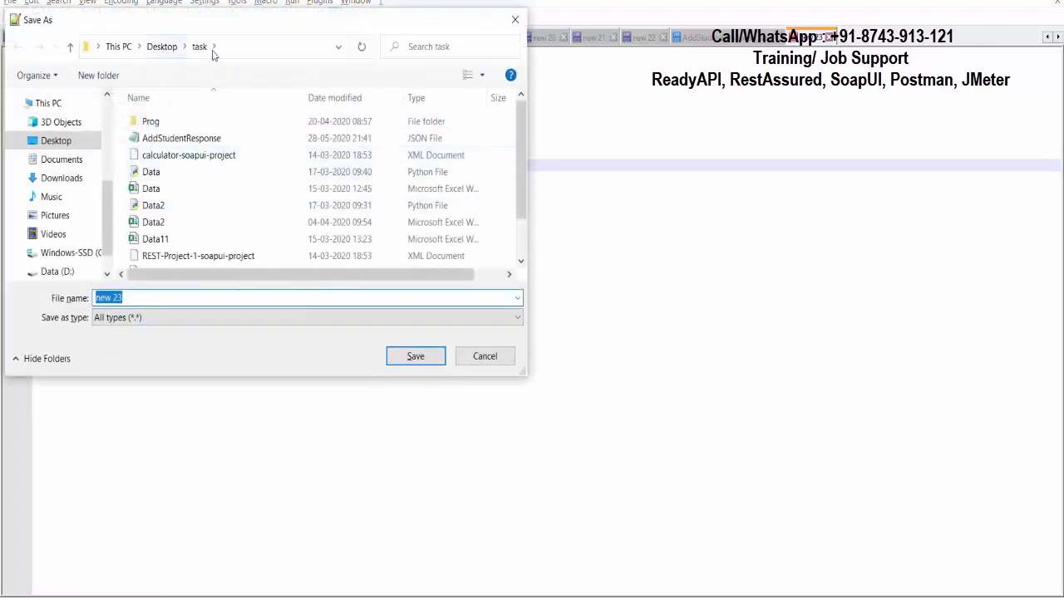
text(TestSData)
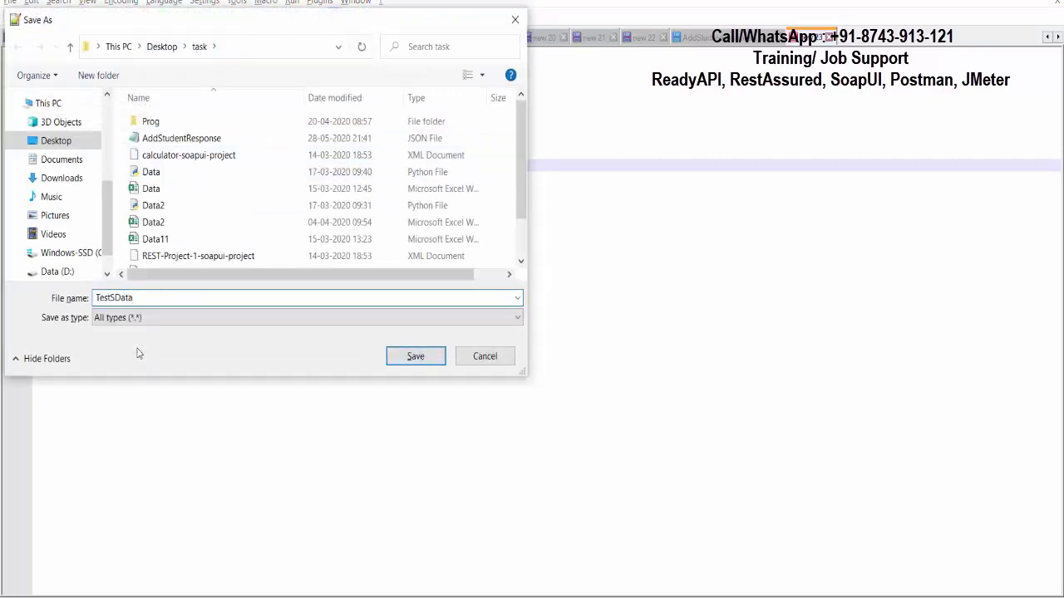
key(BackSpace)
key(Return)
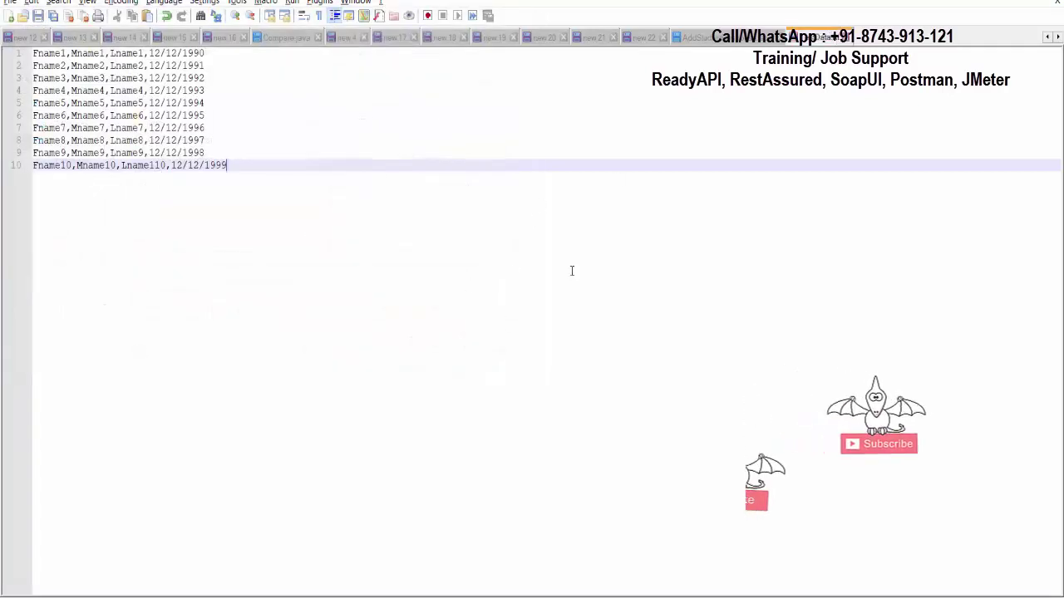
Switch to ReadyAPI and add a DataSource step named FetchDataFromNotepad to the DataDrivenWithNotepad test case, declining automatic parameter value generation
key(alt+Tab)
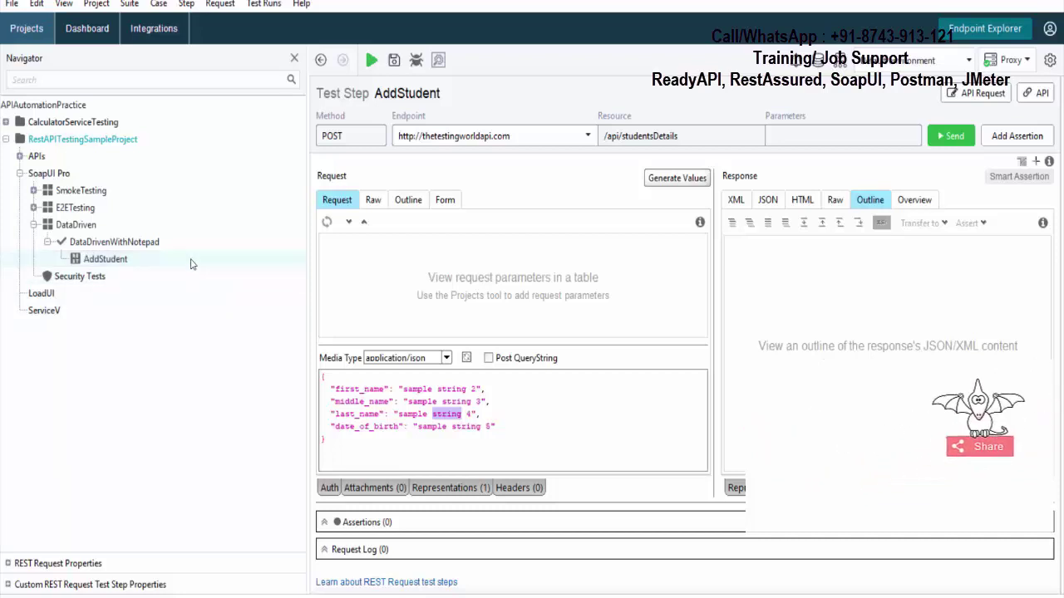
right_click(158, 244)
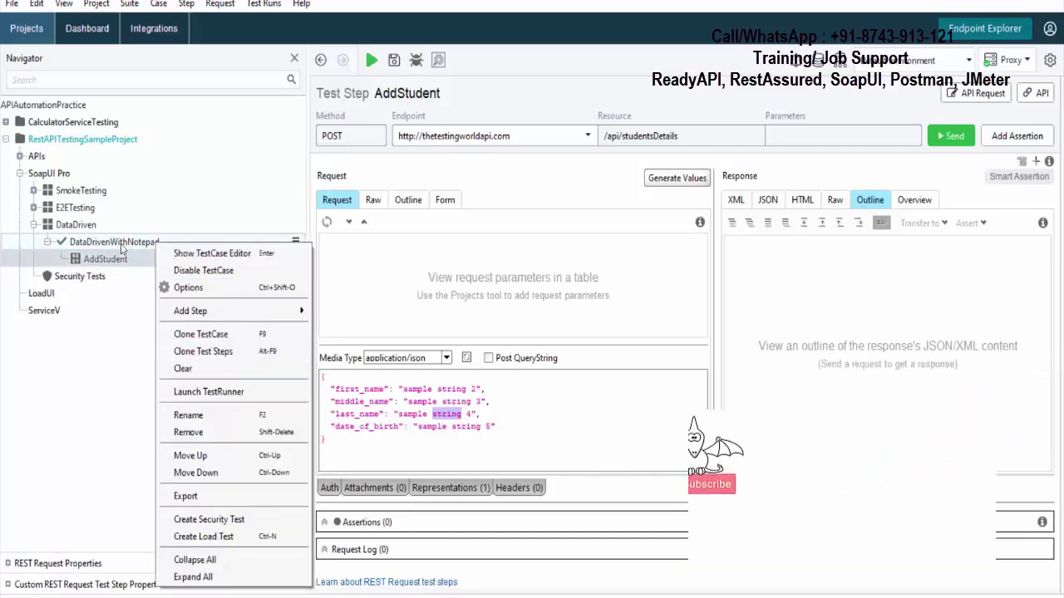
mouse_move(200, 311)
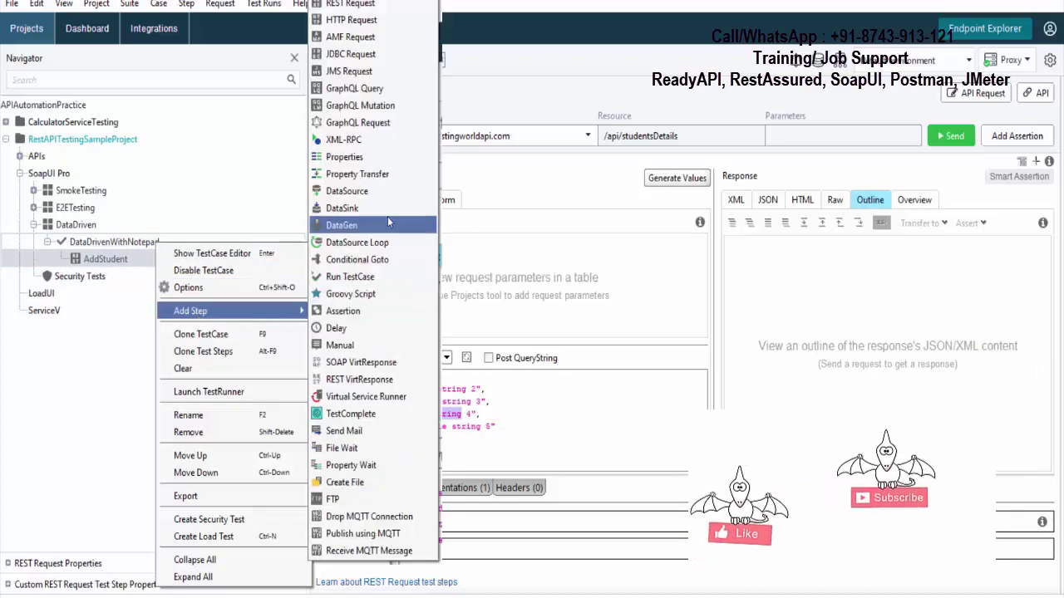
click(362, 192)
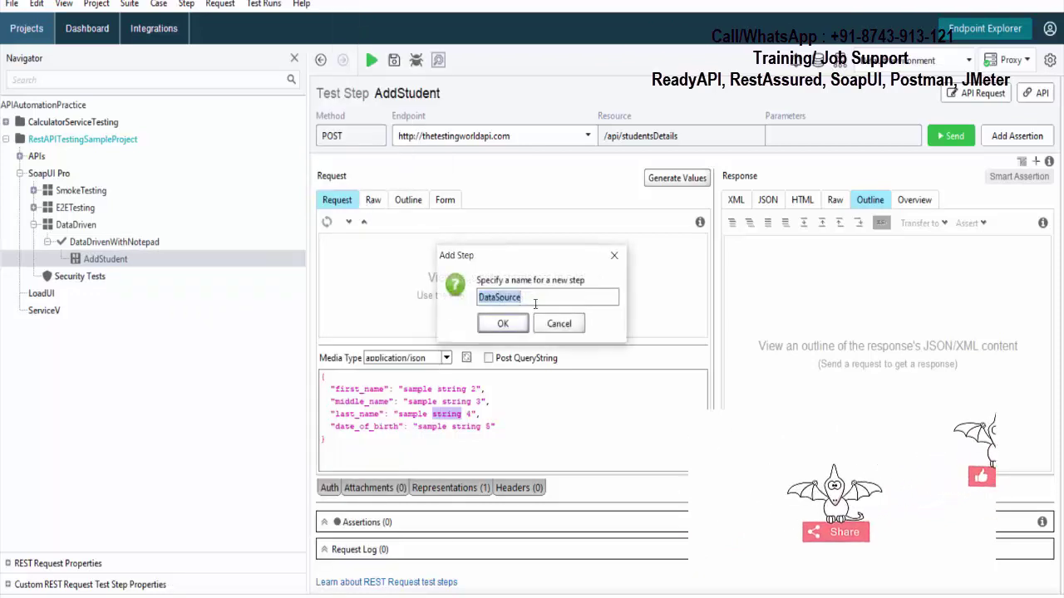
text(FetchDa)
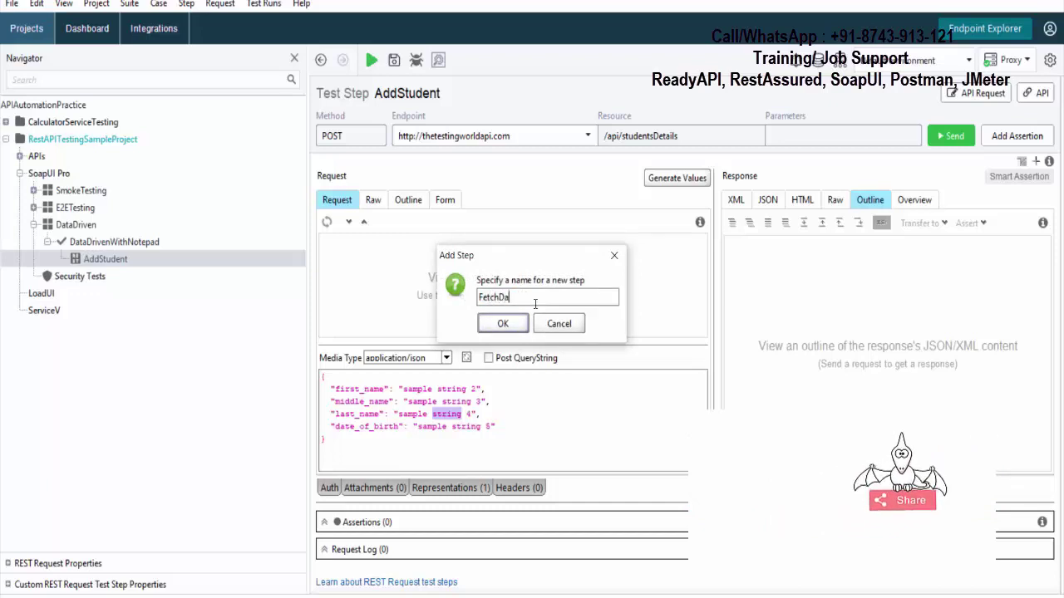
text(taFr)
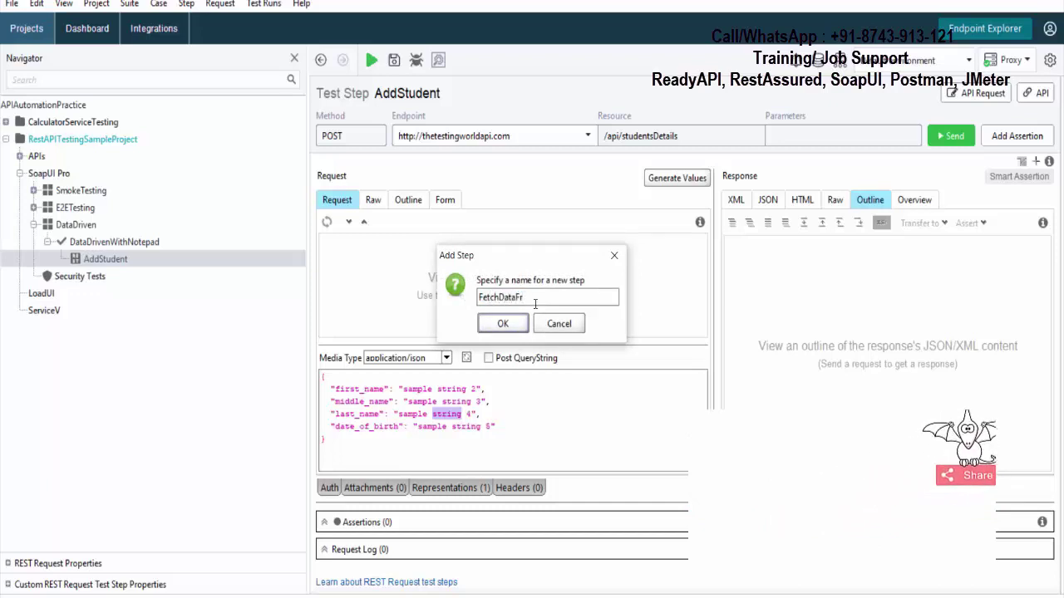
text(om)
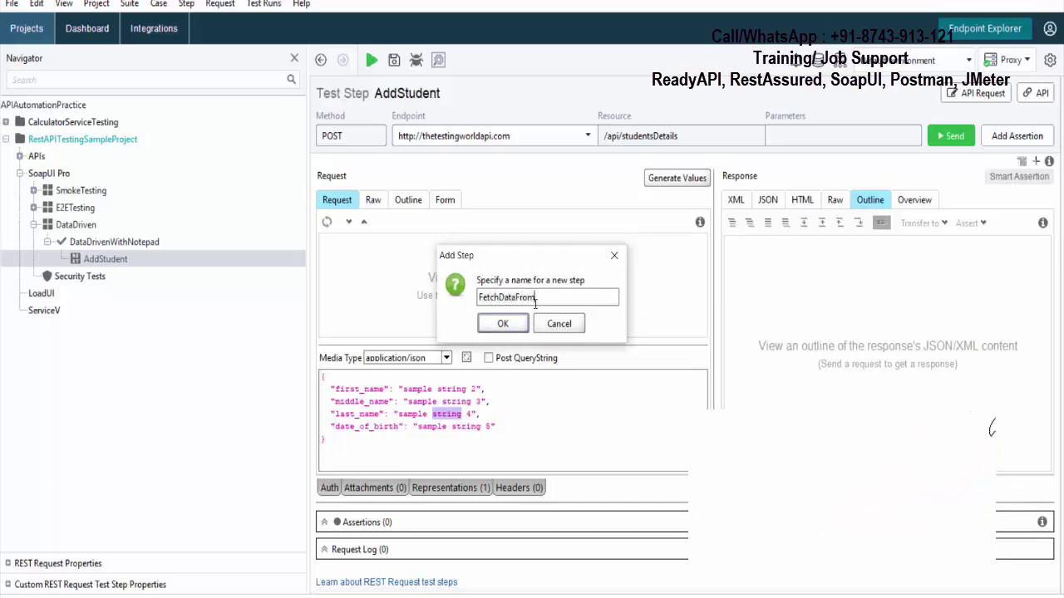
text(Notepad)
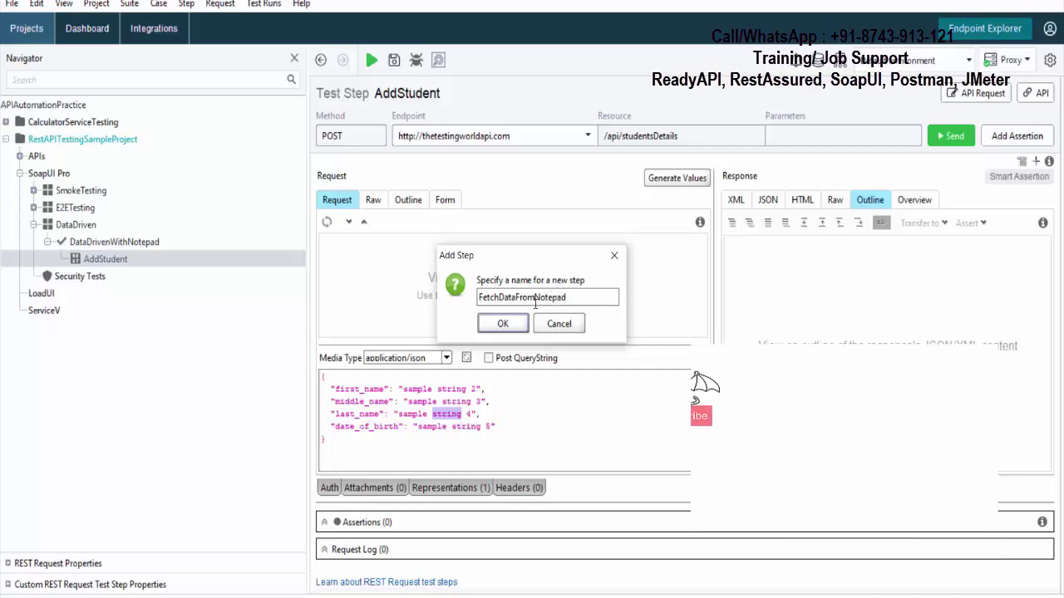
click(503, 323)
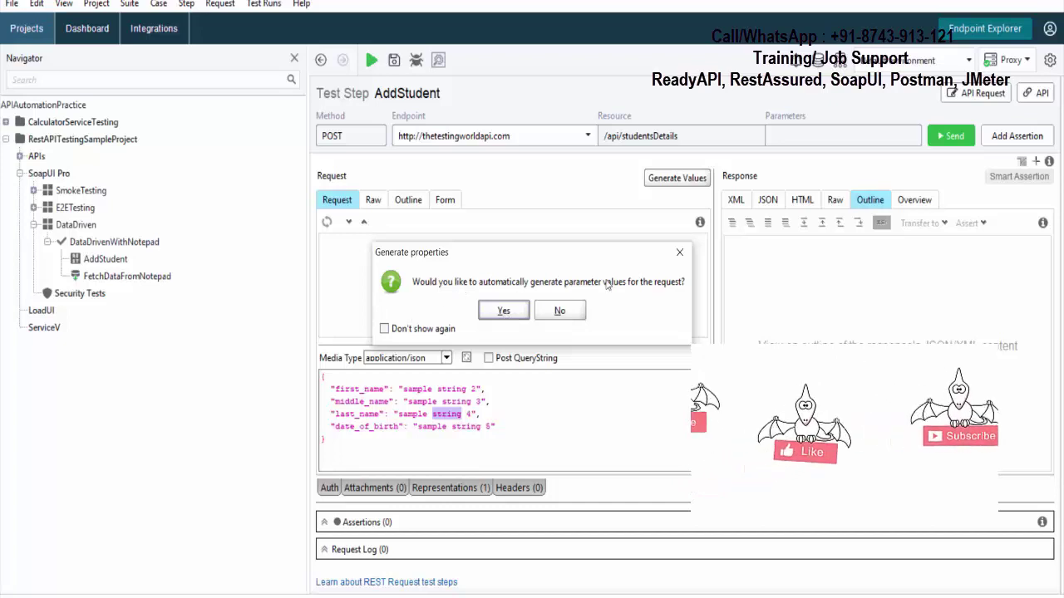
click(559, 311)
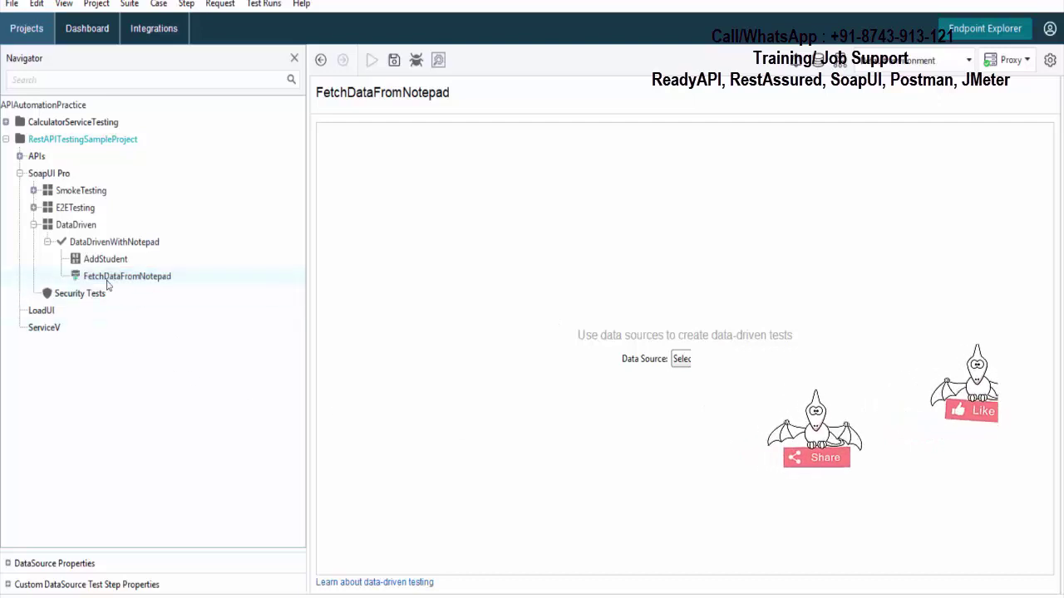
Move the FetchDataFromNotepad step above AddStudent and set its data source type to File
drag(127, 283, 123, 262)
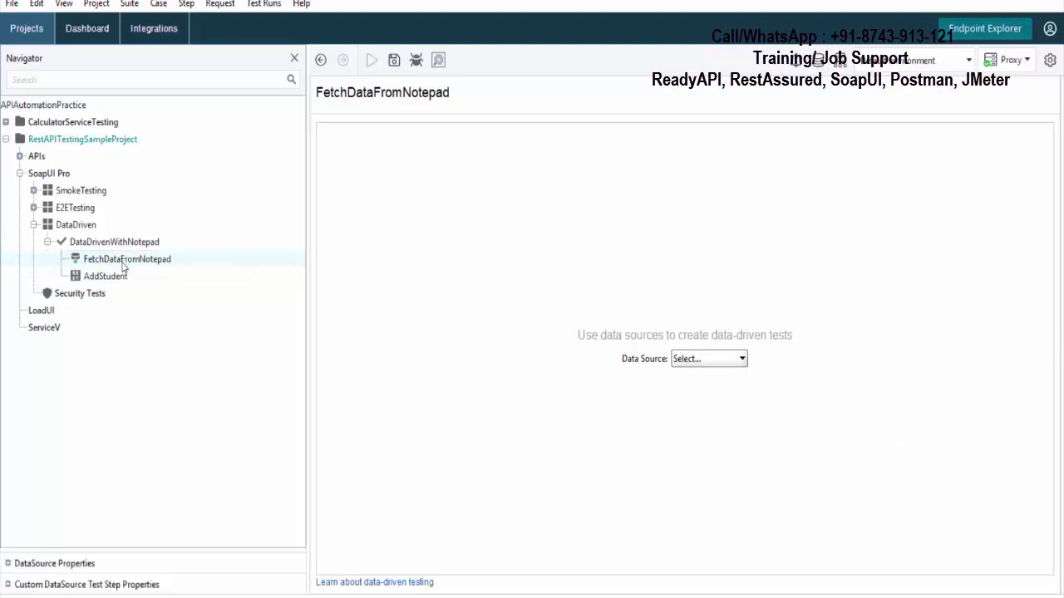
click(108, 280)
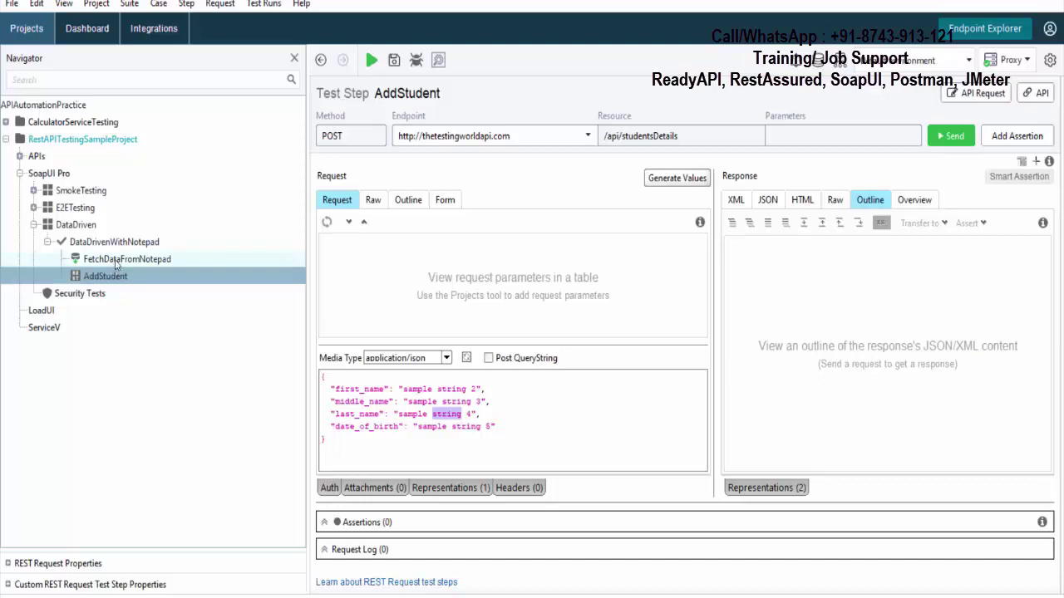
click(116, 261)
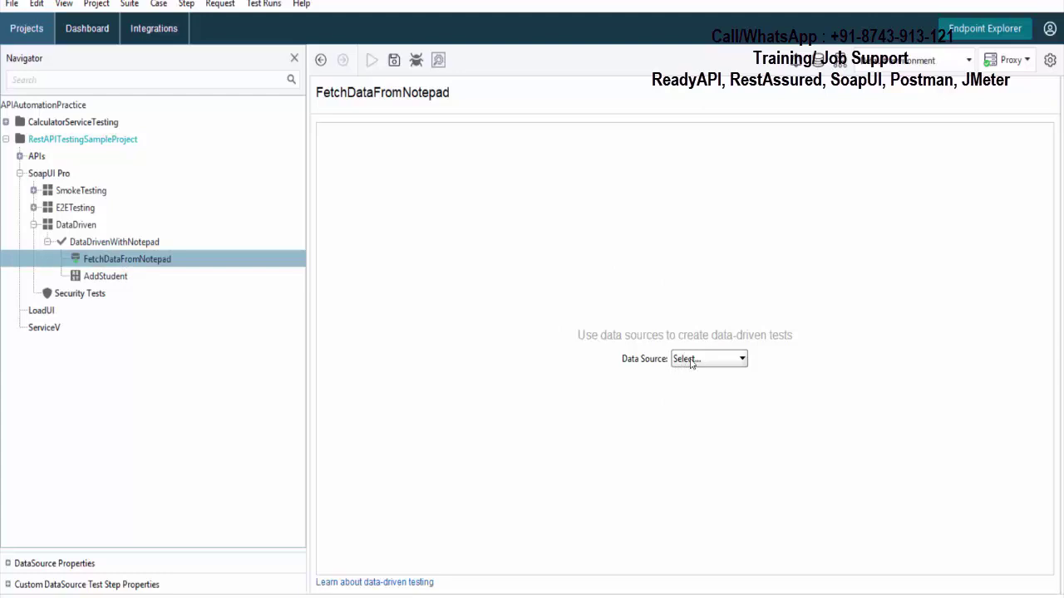
click(691, 360)
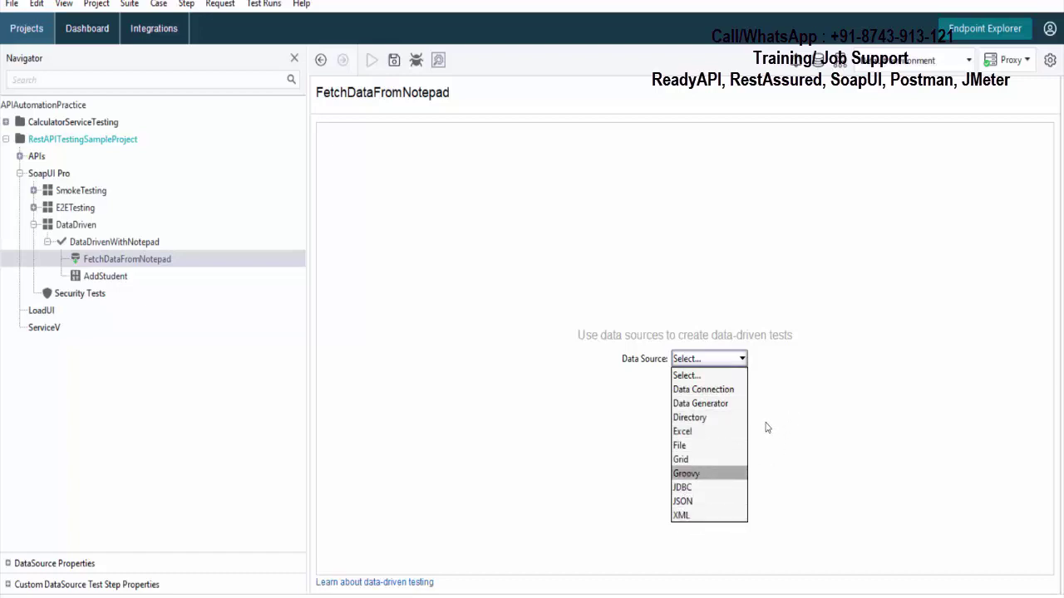
click(725, 449)
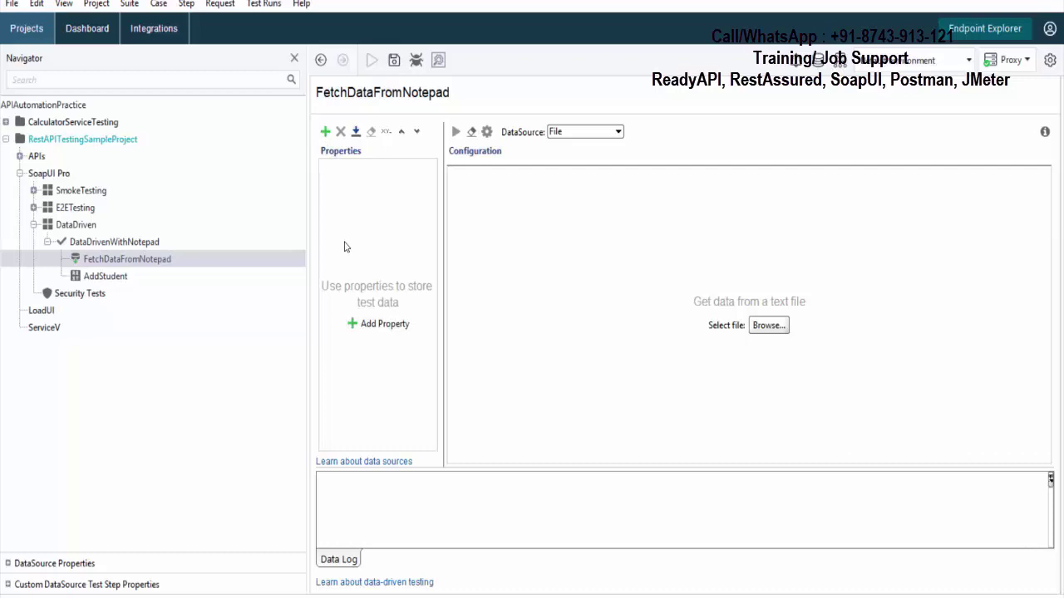
Add the properties Fname and MName to the FetchDataFromNotepad data source
click(325, 132)
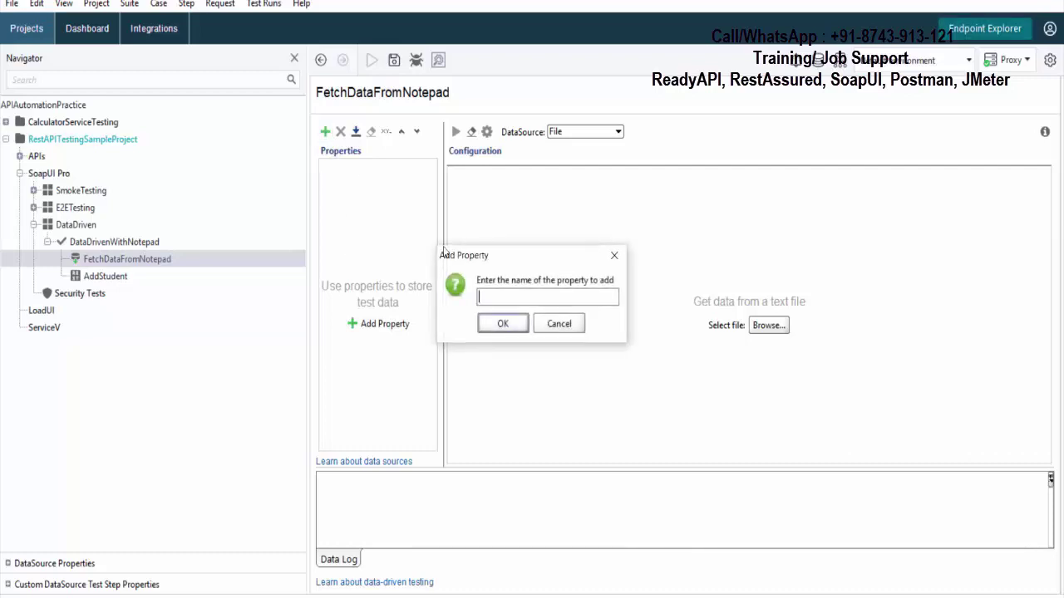
text(Fname)
click(503, 323)
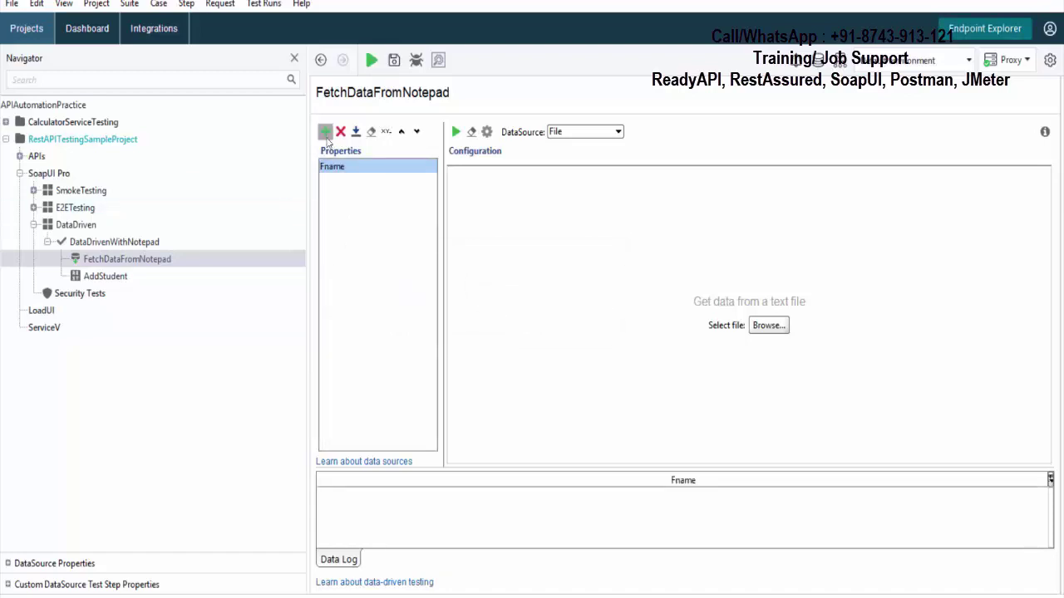
click(325, 132)
text(MName)
click(503, 323)
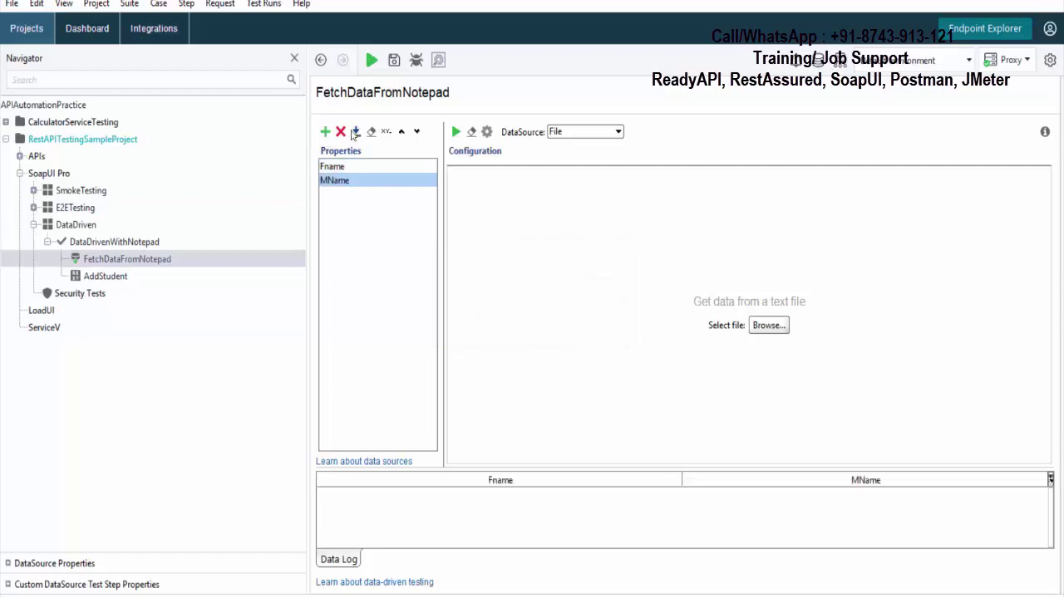
Add the properties LName and DOB to the FetchDataFromNotepad data source
click(325, 132)
text(LName)
click(502, 323)
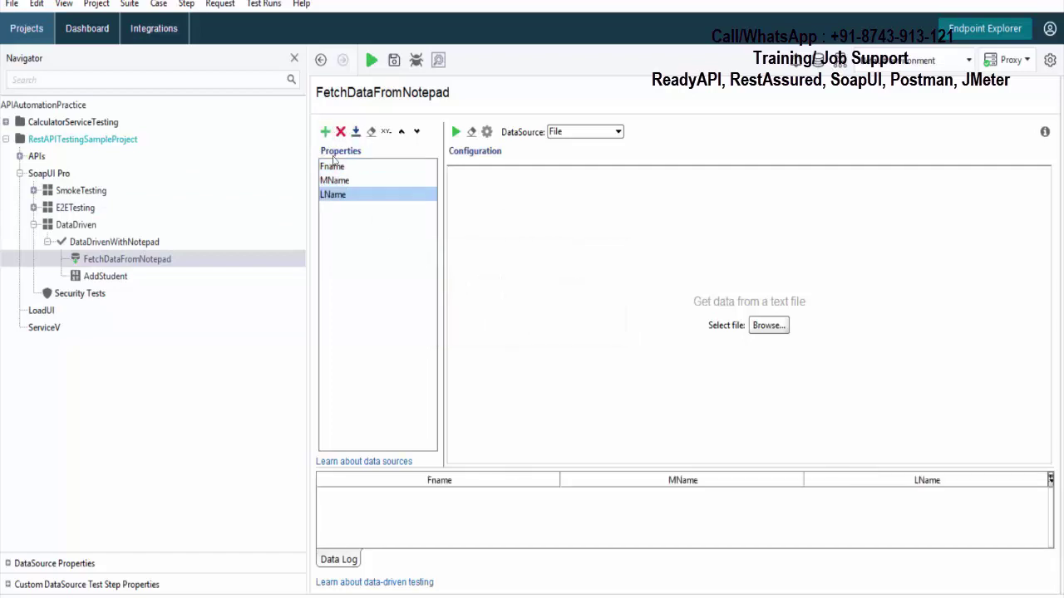
click(325, 131)
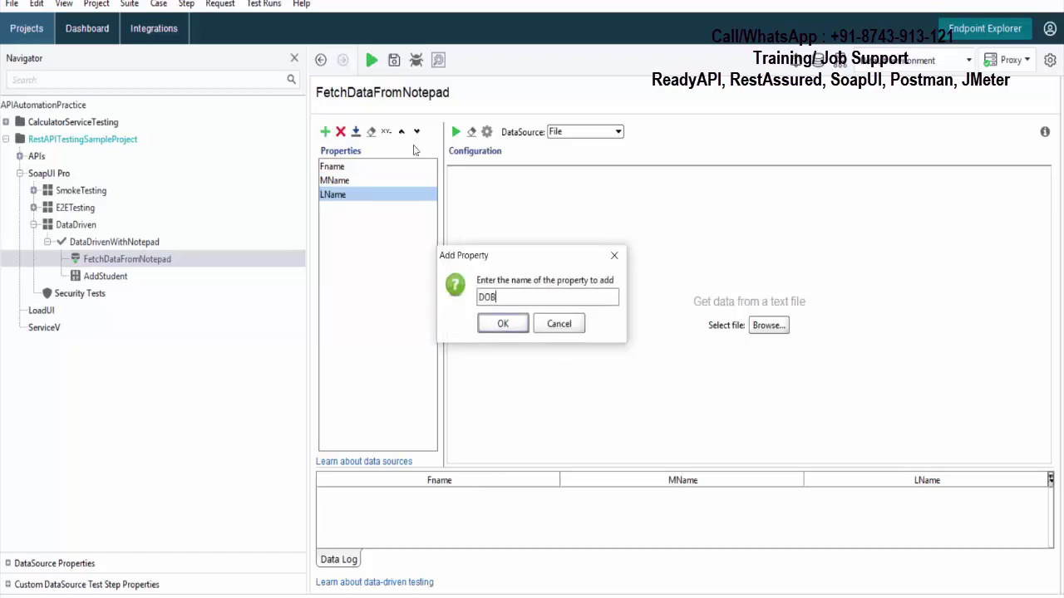
click(503, 323)
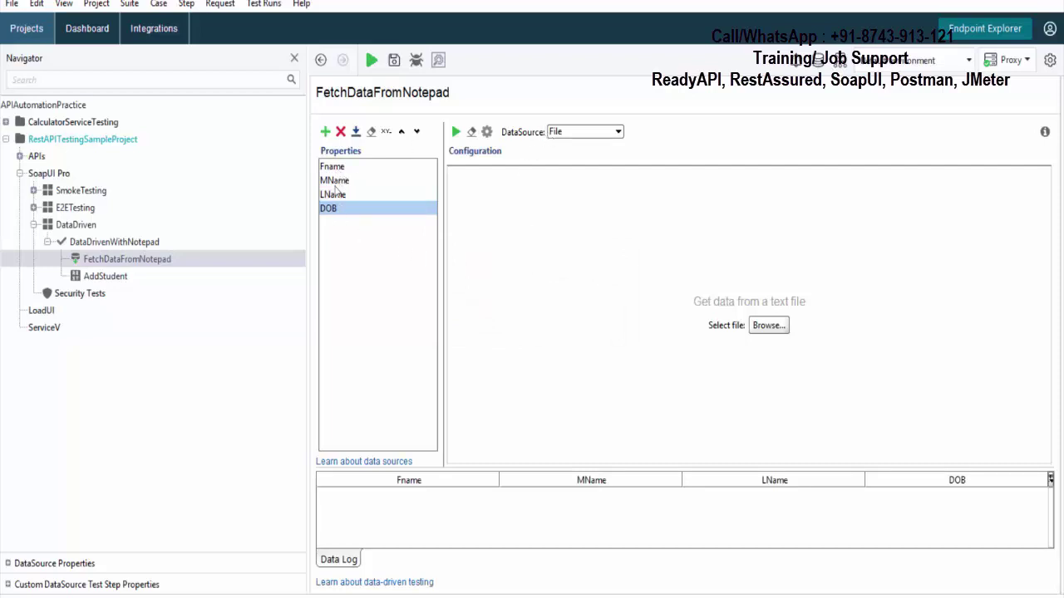
click(333, 194)
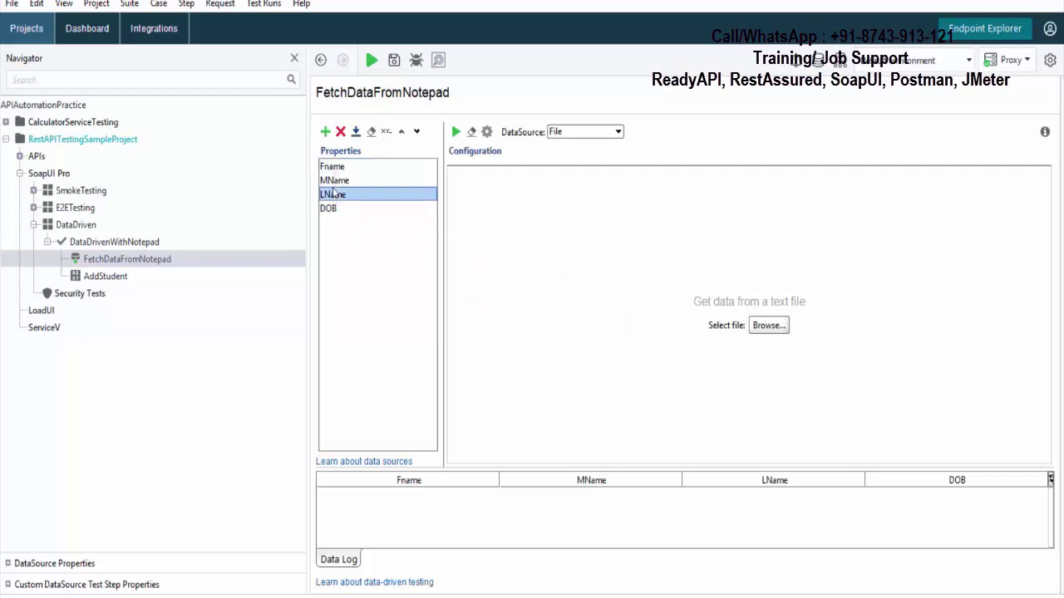
click(336, 182)
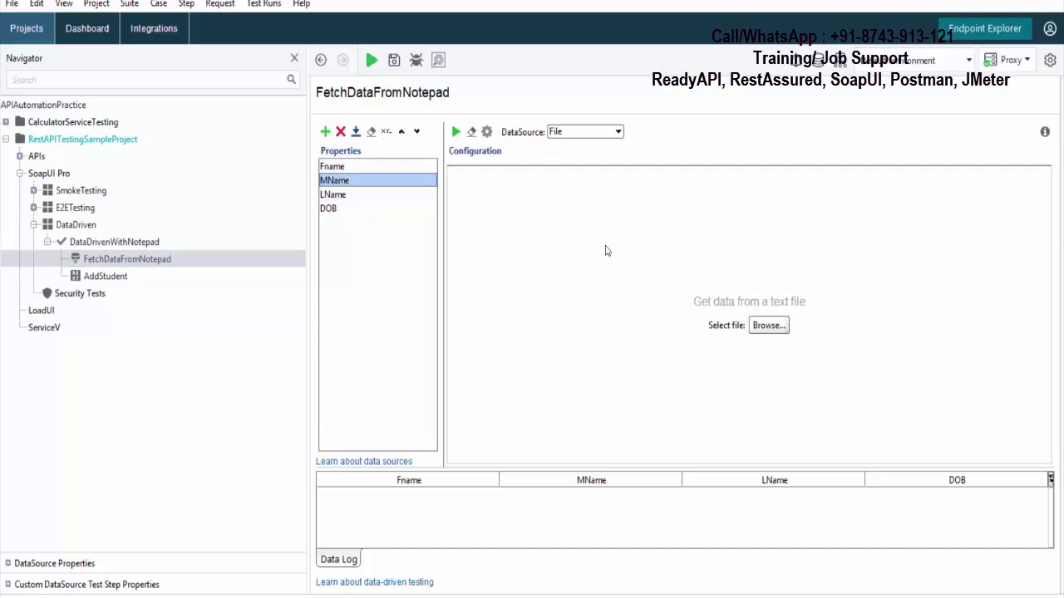
Load TestData.txt from the task folder as the data source file, decline importing its properties, and enlarge the data log area
click(763, 328)
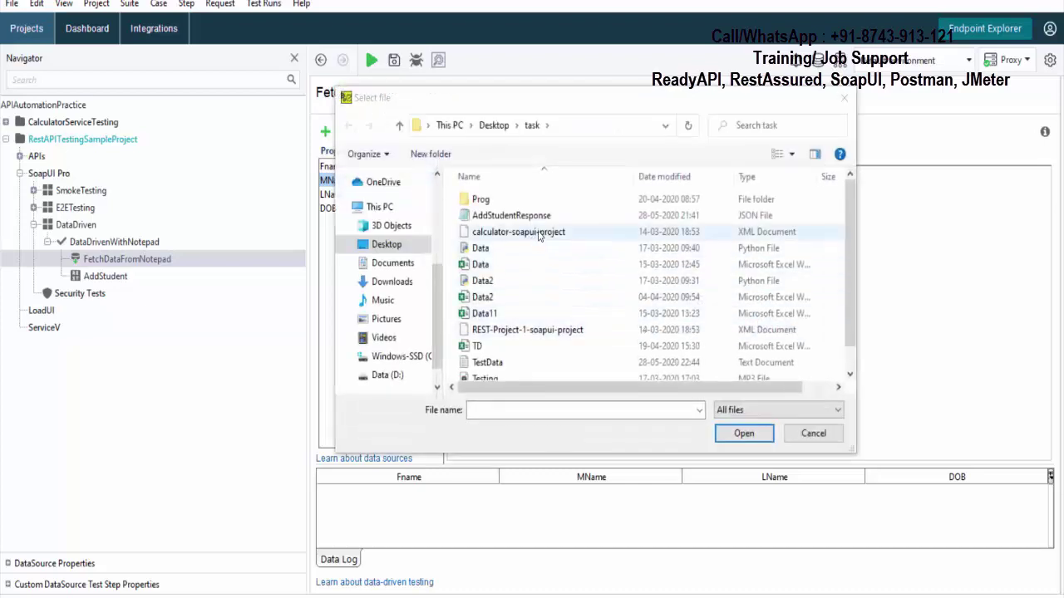
scroll(573, 343, down, 1)
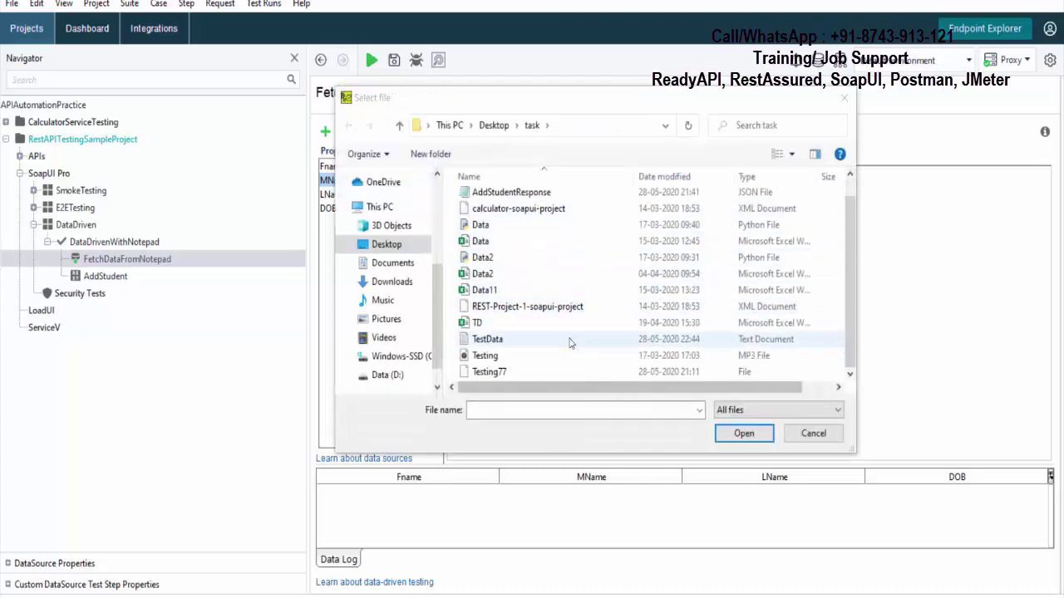
double_click(488, 339)
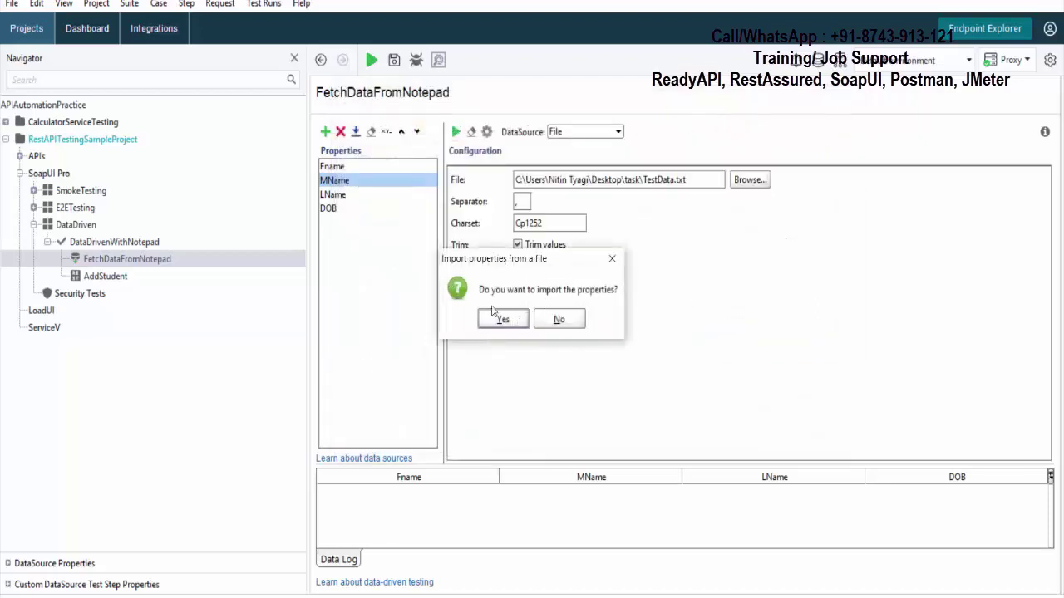
click(558, 321)
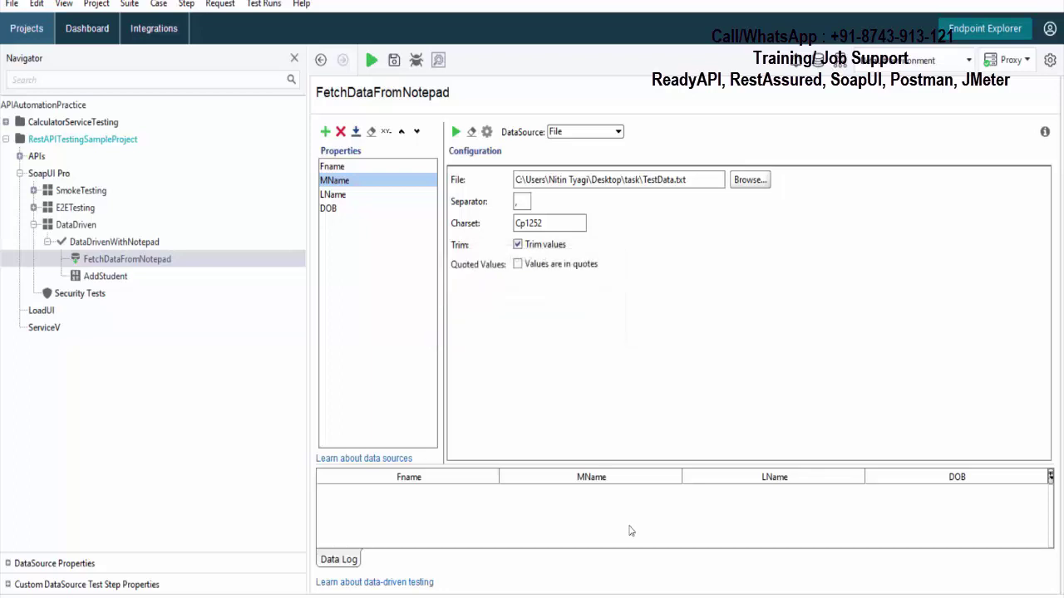
drag(602, 465, 596, 394)
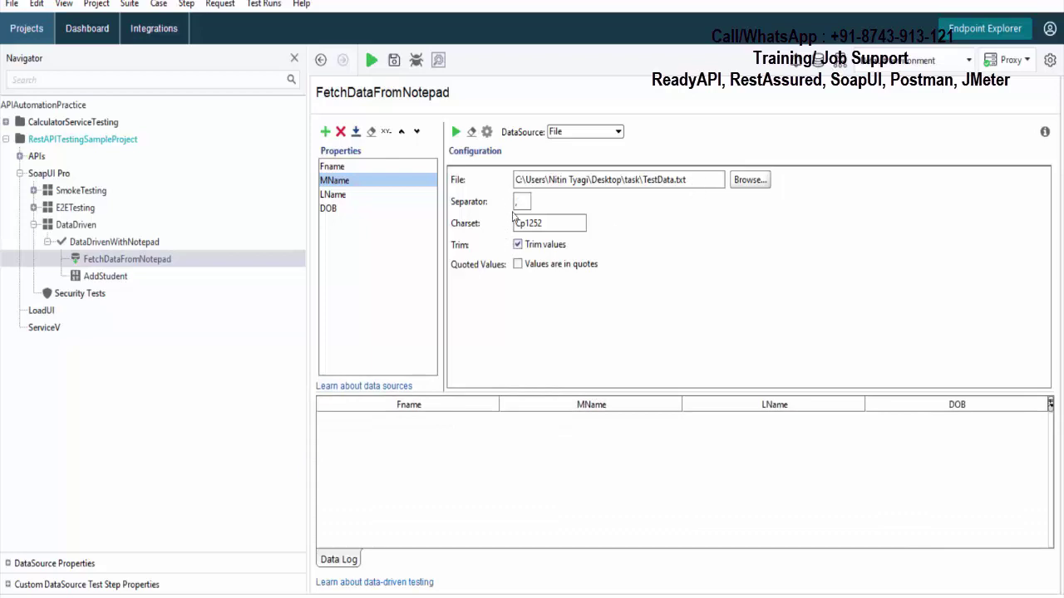
click(516, 202)
Switch to Notepad++ and replace every comma in TestData.txt with #
key(alt+Tab)
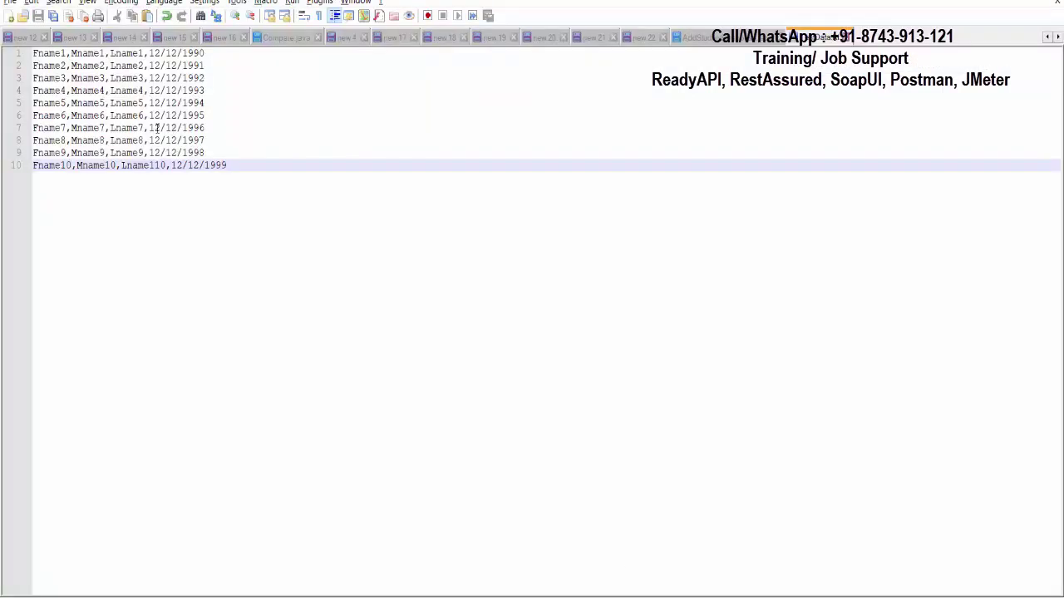
click(66, 53)
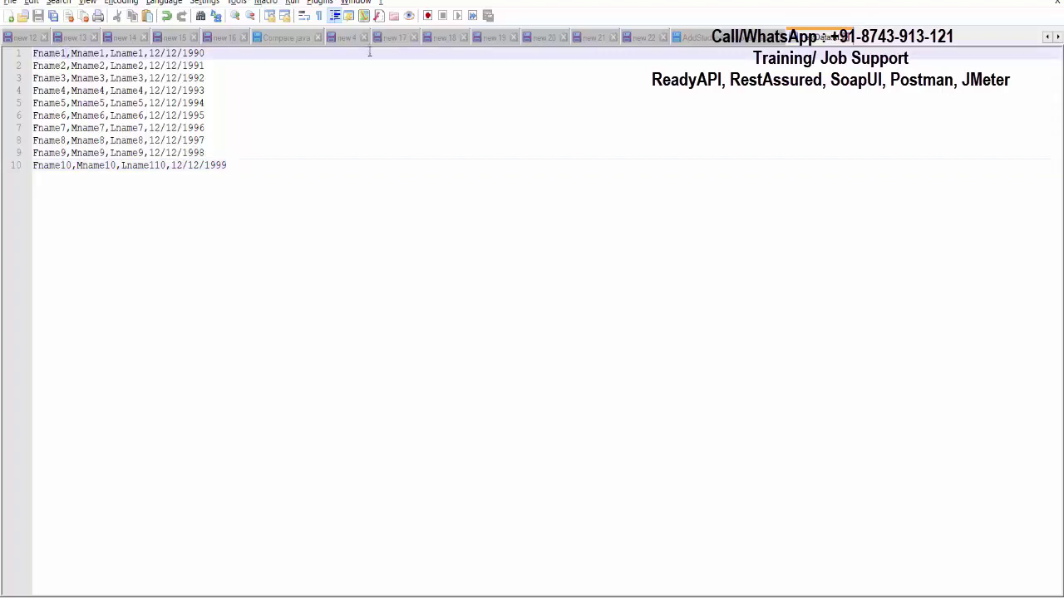
key(ctrl+h)
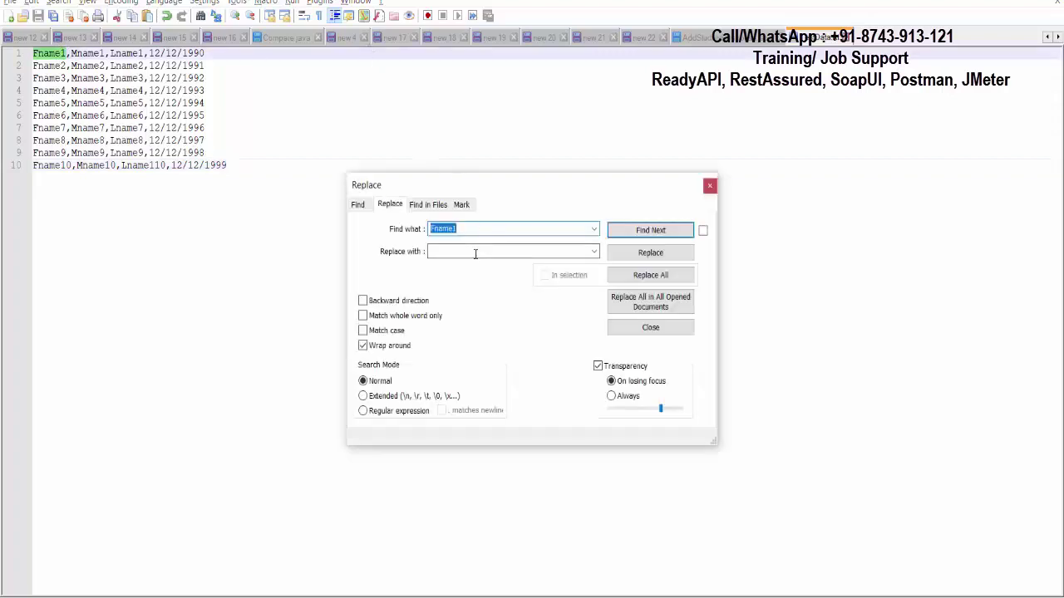
text(,)
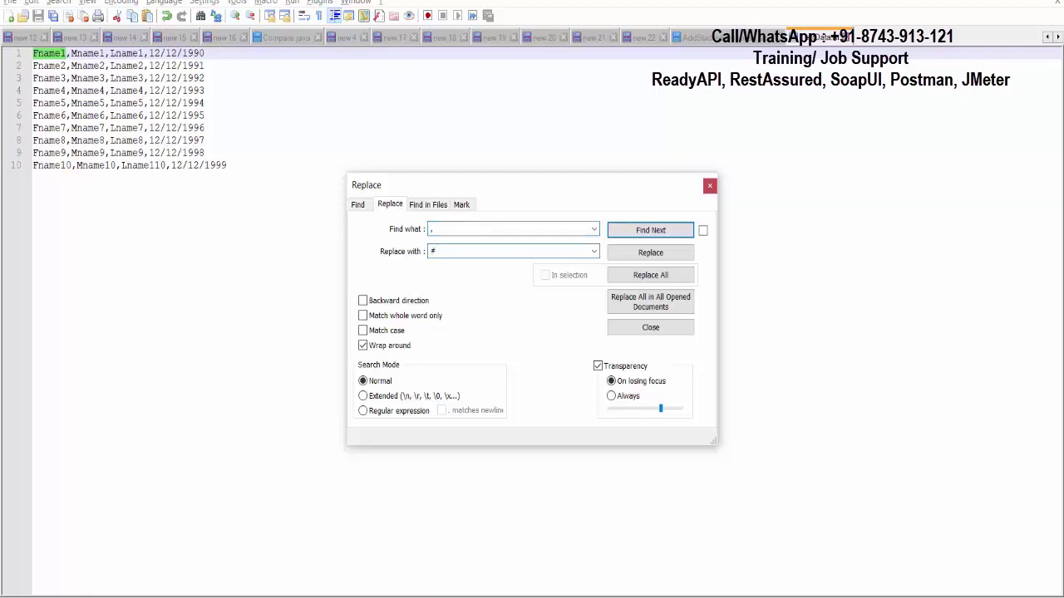
click(657, 275)
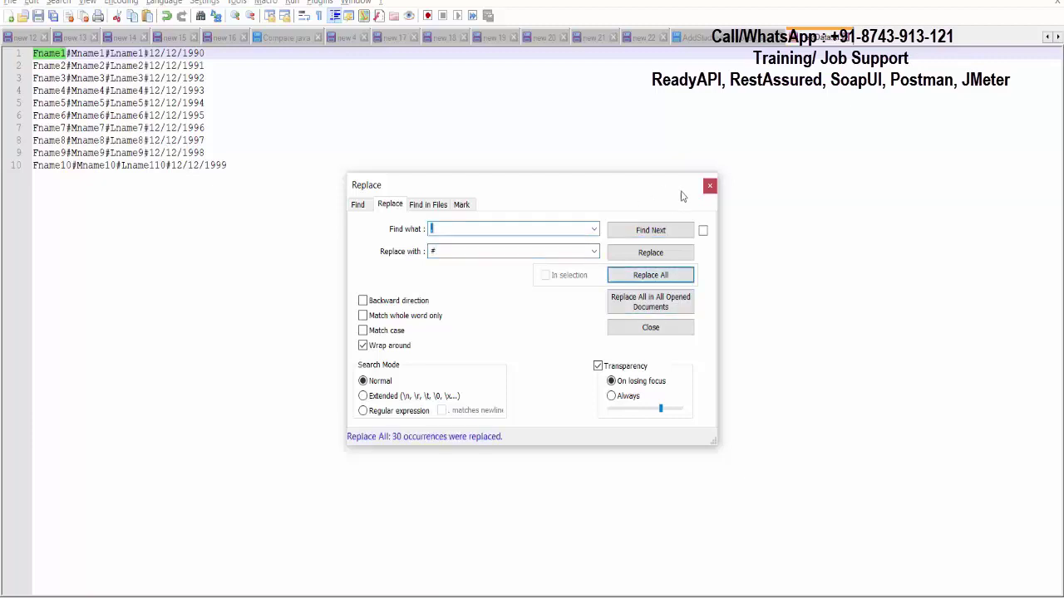
click(709, 185)
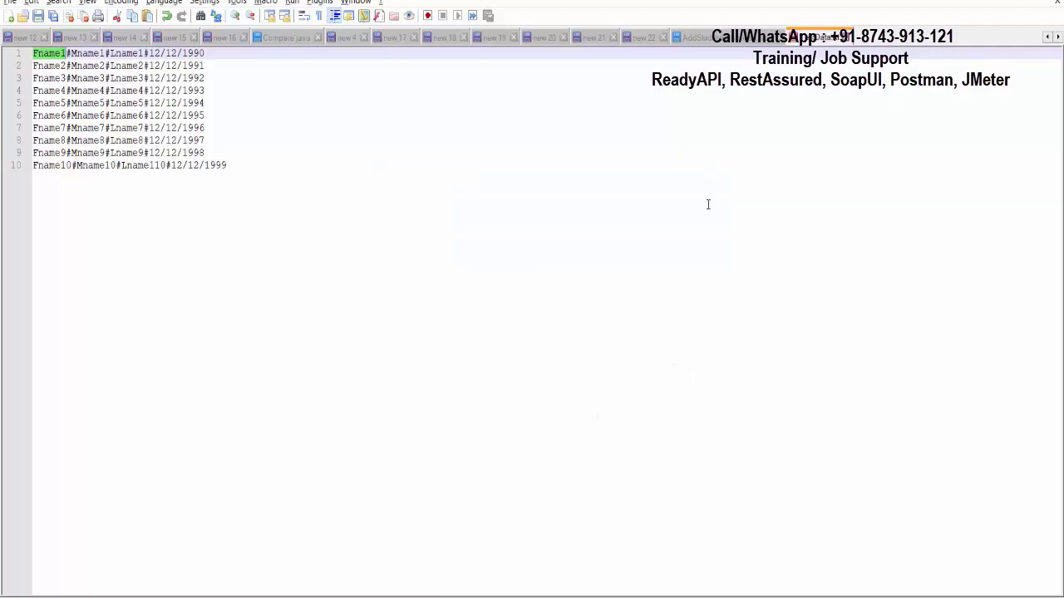
Switch back to ReadyAPI and set the FetchDataFromNotepad file separator to #
key(alt+Tab)
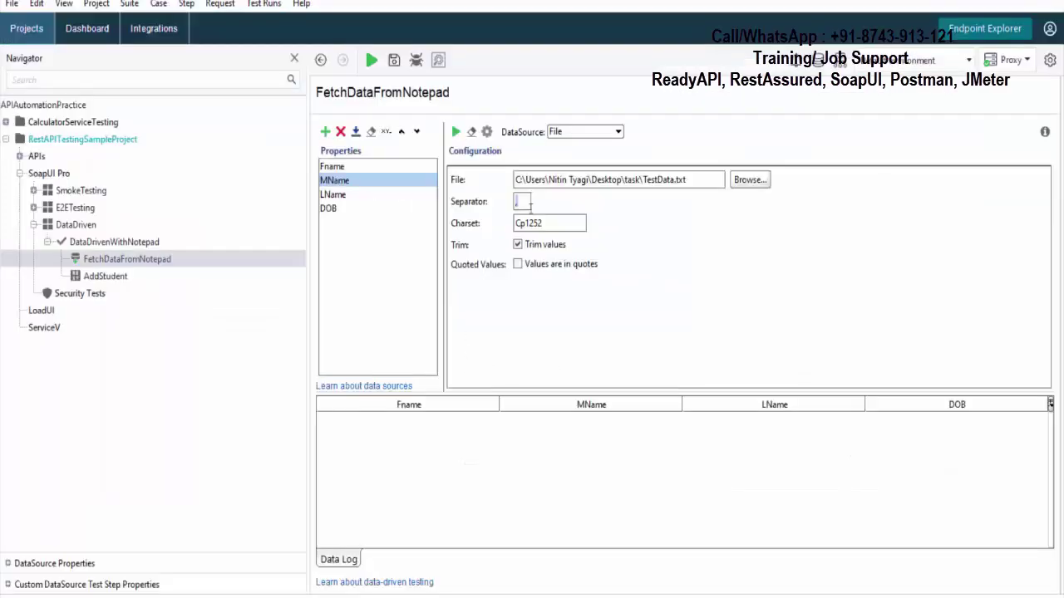
drag(523, 200, 493, 193)
text(#)
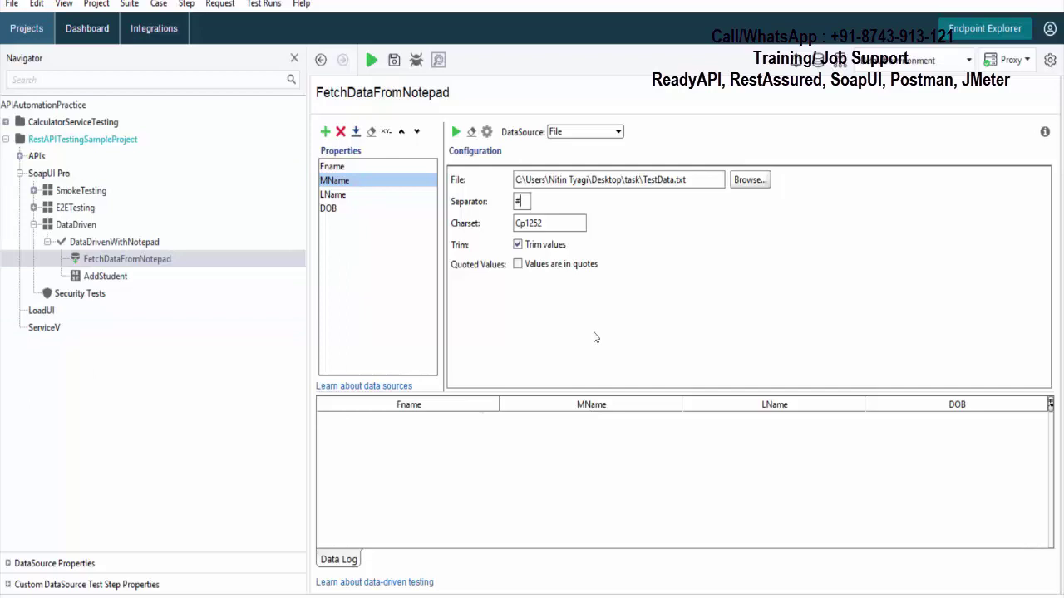
Test the FetchDataFromNotepad data source with a maximum of 2 rows and check the fetched rows
click(456, 133)
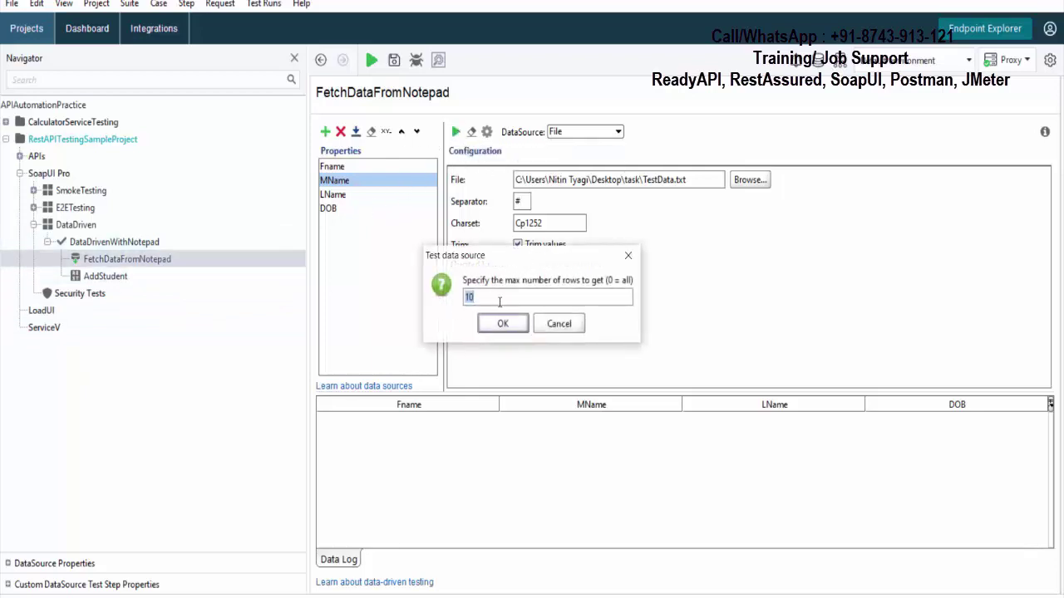
click(485, 297)
drag(487, 296, 456, 297)
text(2)
click(506, 325)
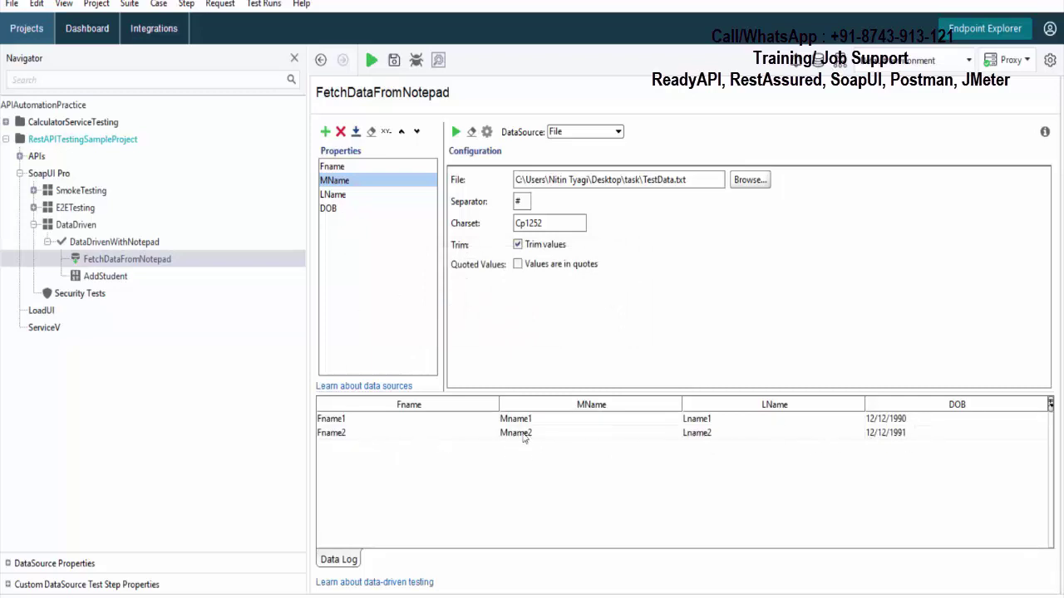
click(526, 422)
click(531, 434)
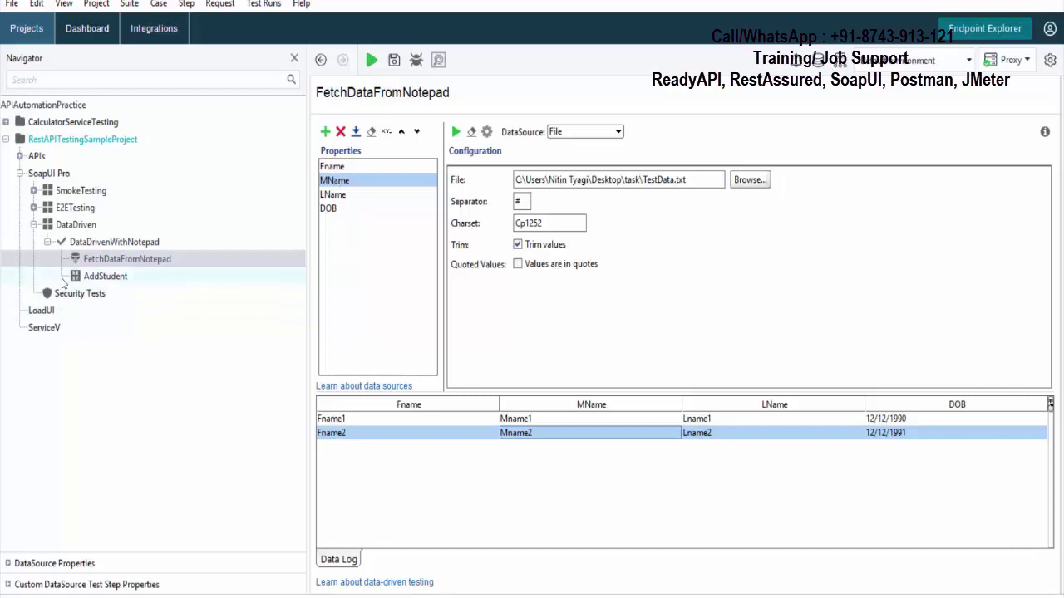
In the AddStudent request body, replace the first_name sample value with the Fname property of FetchDataFromNotepad
click(91, 281)
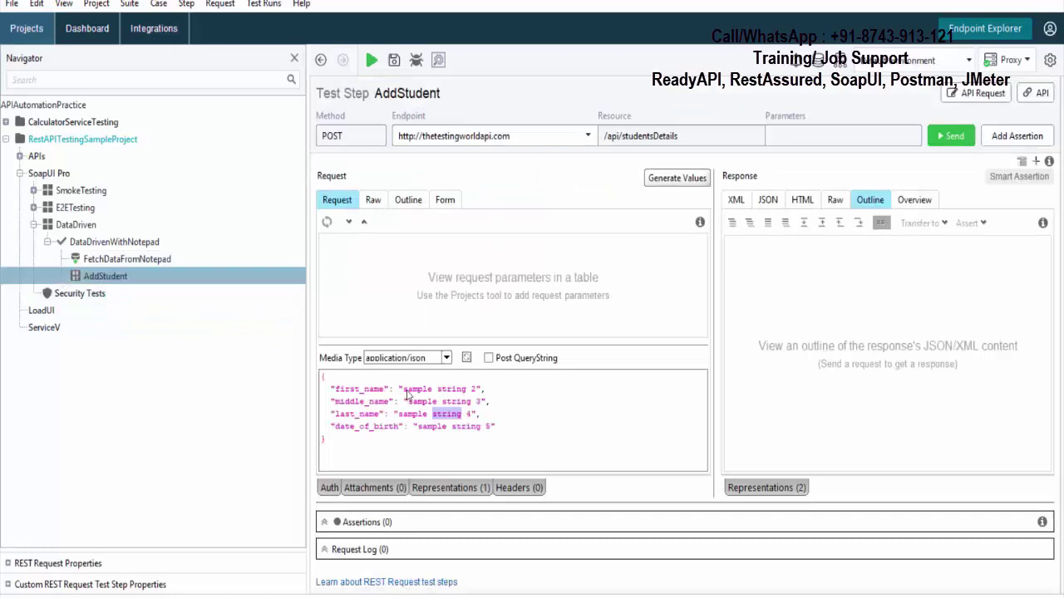
drag(403, 389, 477, 388)
key(BackSpace)
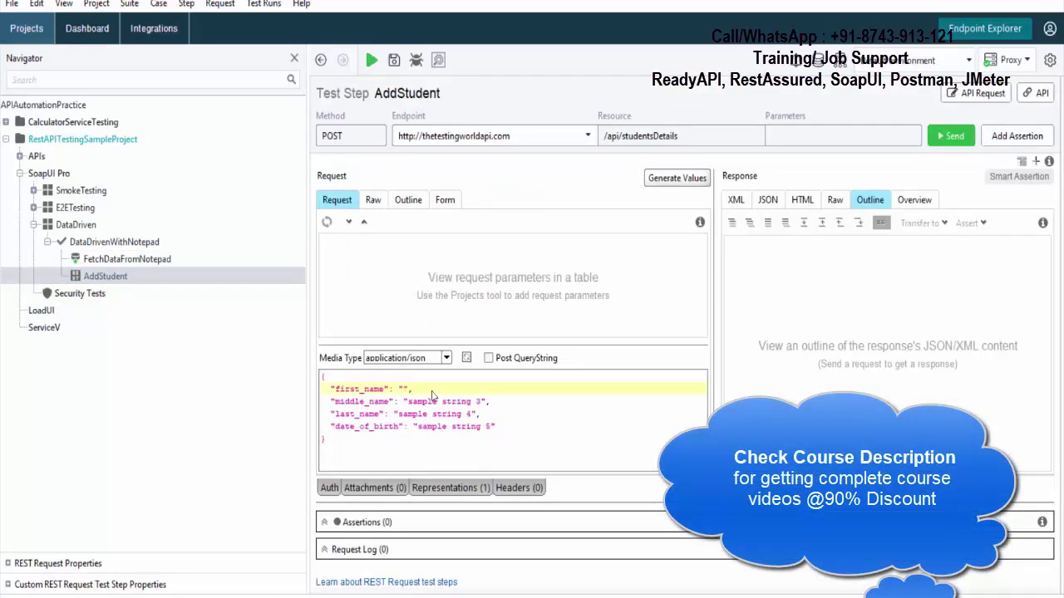
right_click(405, 395)
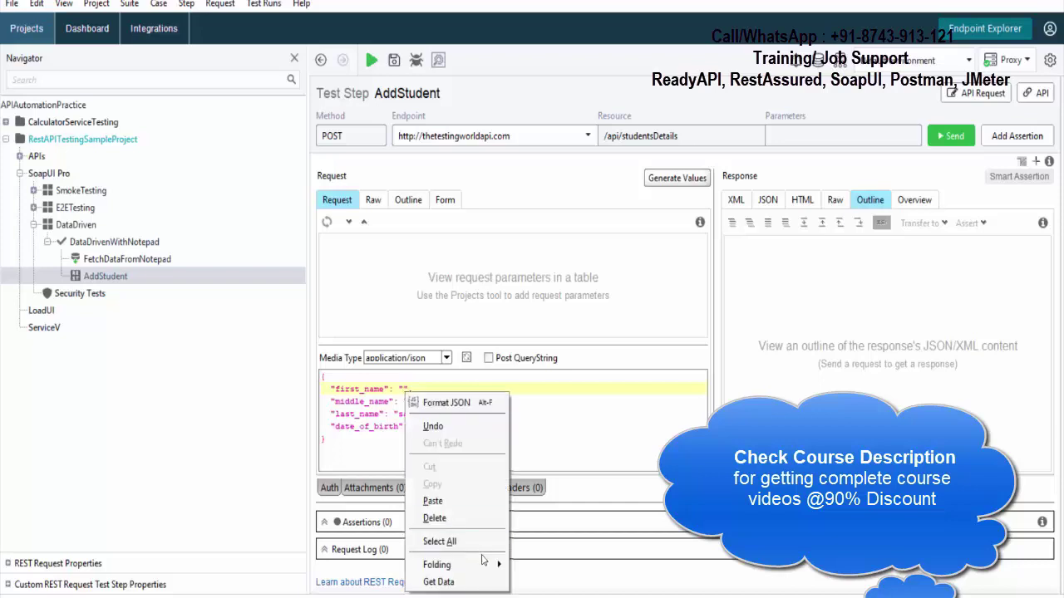
click(481, 582)
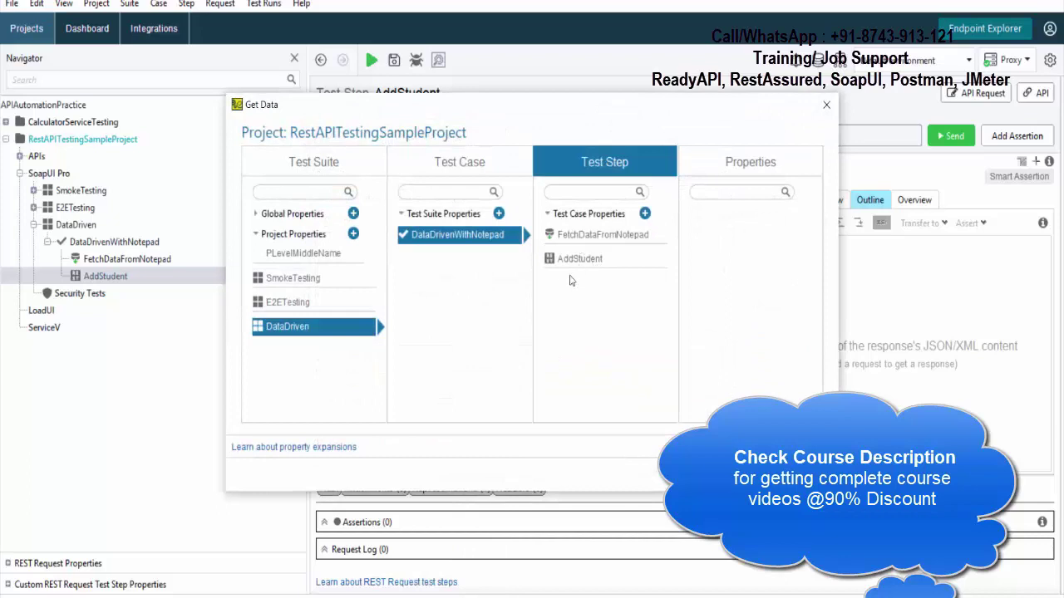
click(599, 239)
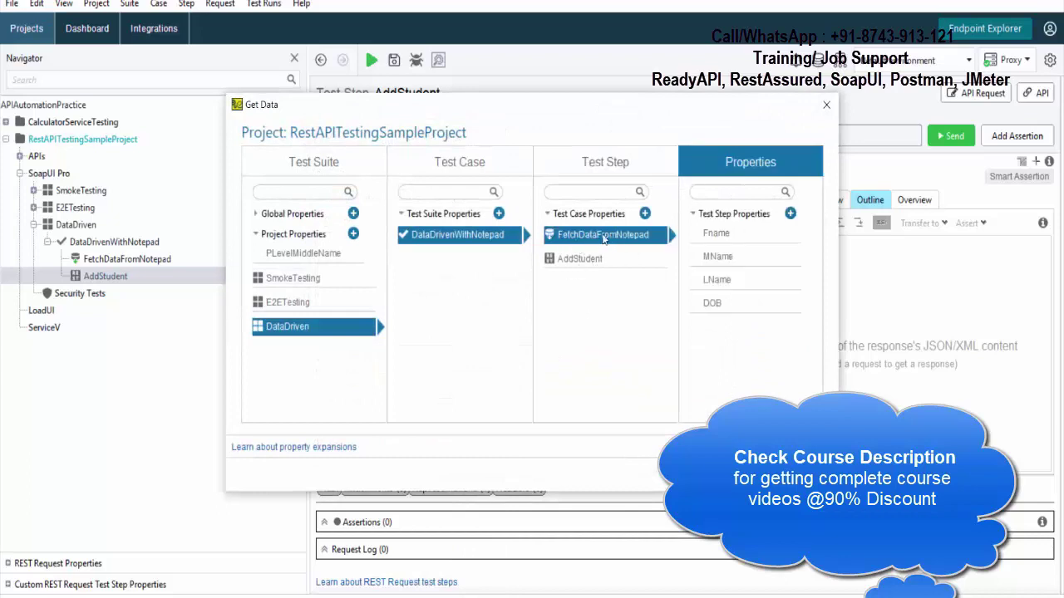
double_click(718, 239)
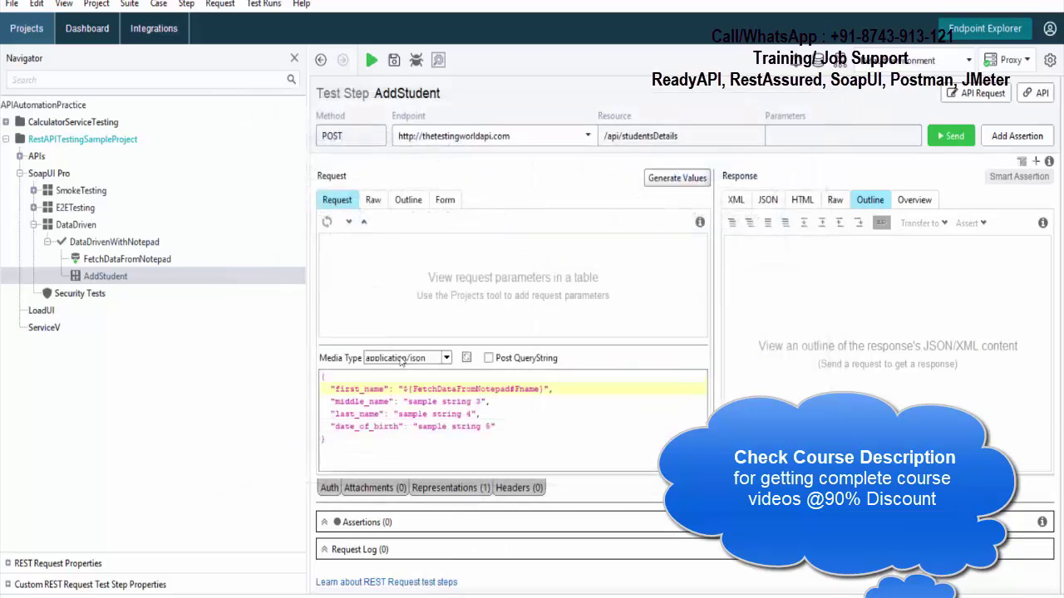
Replace the middle_name sample value in the request body with the MName property of FetchDataFromNotepad
double_click(479, 402)
drag(453, 408, 409, 405)
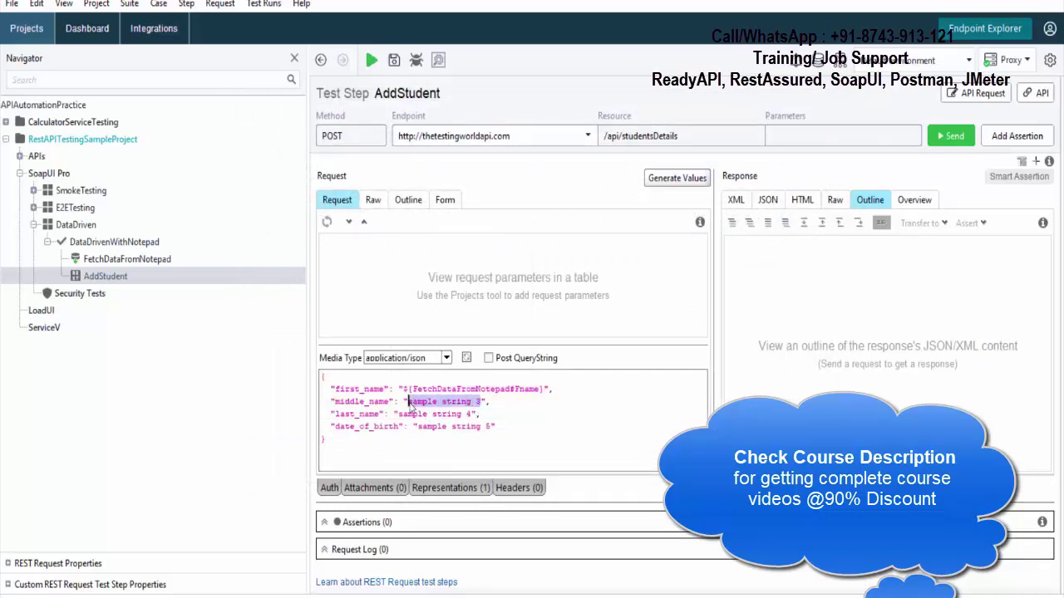
key(BackSpace)
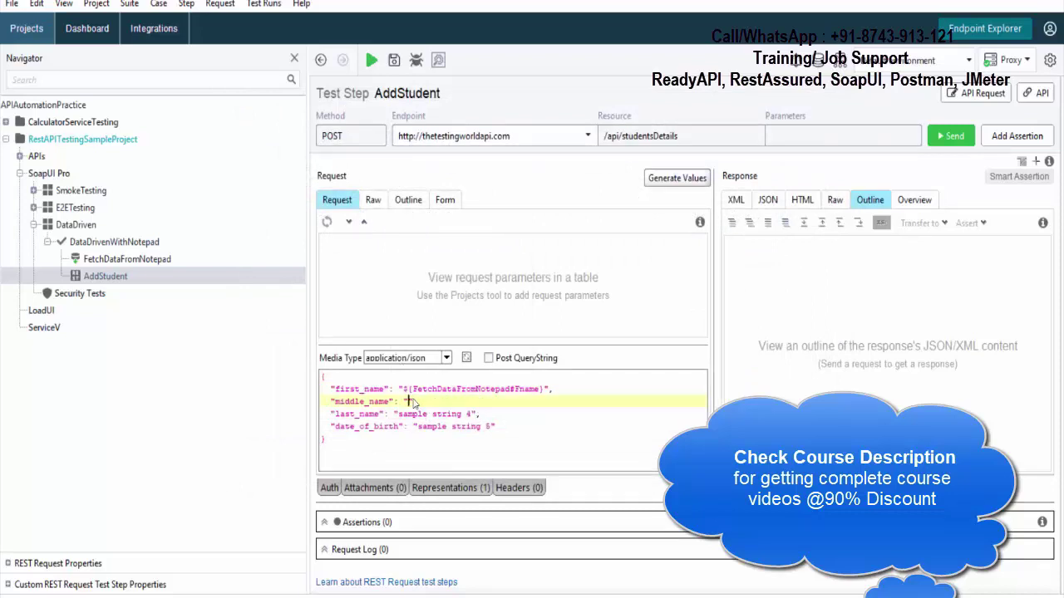
right_click(409, 407)
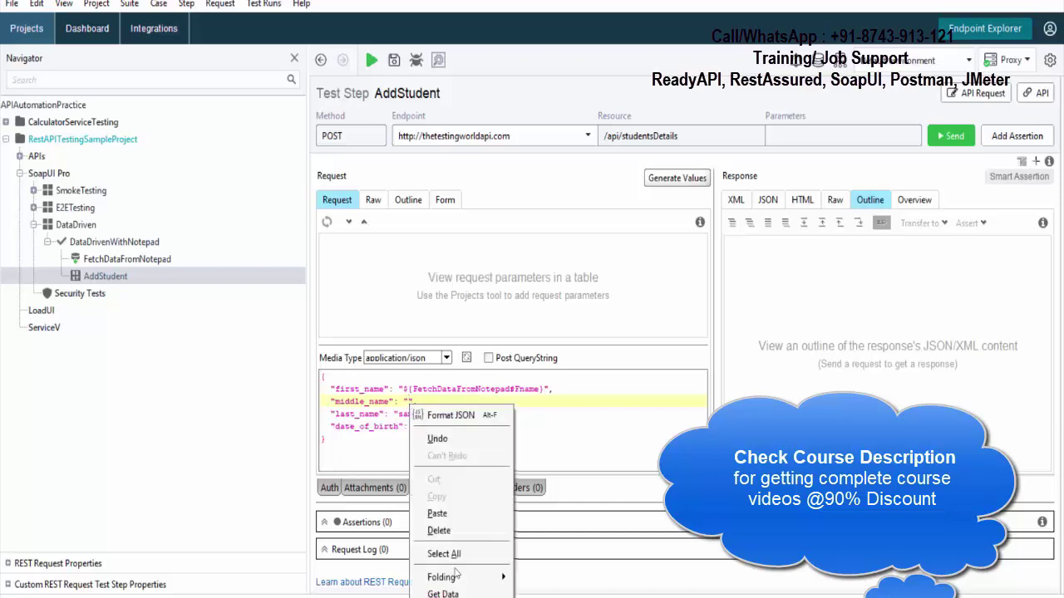
click(443, 593)
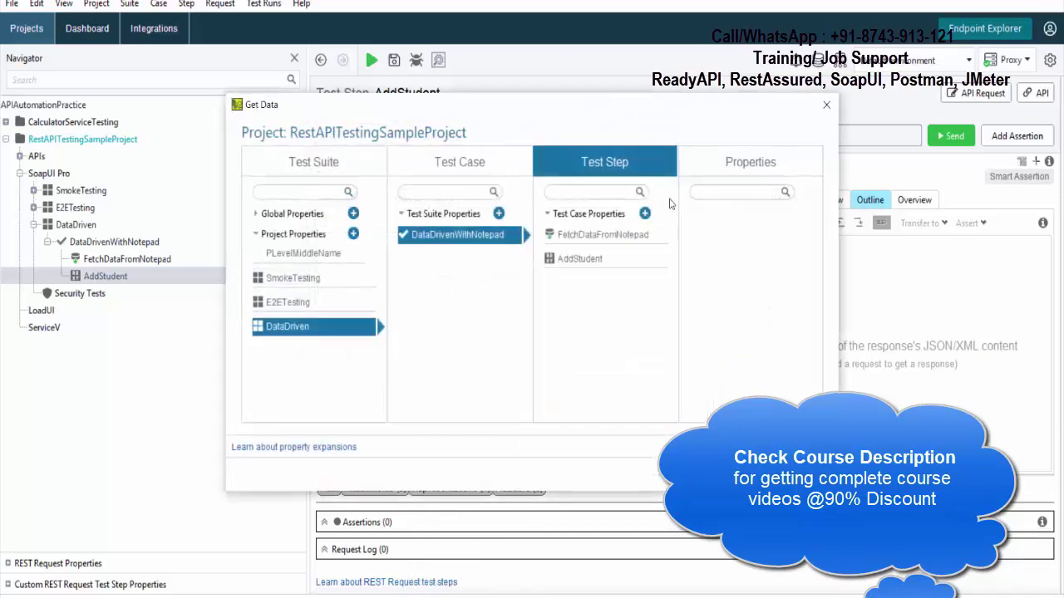
click(595, 236)
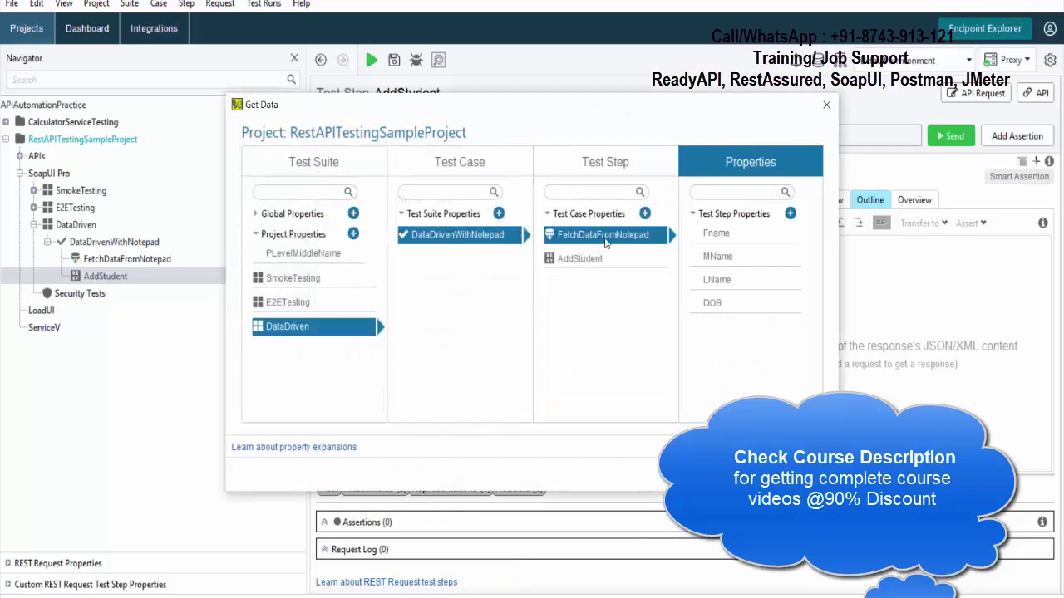
double_click(727, 259)
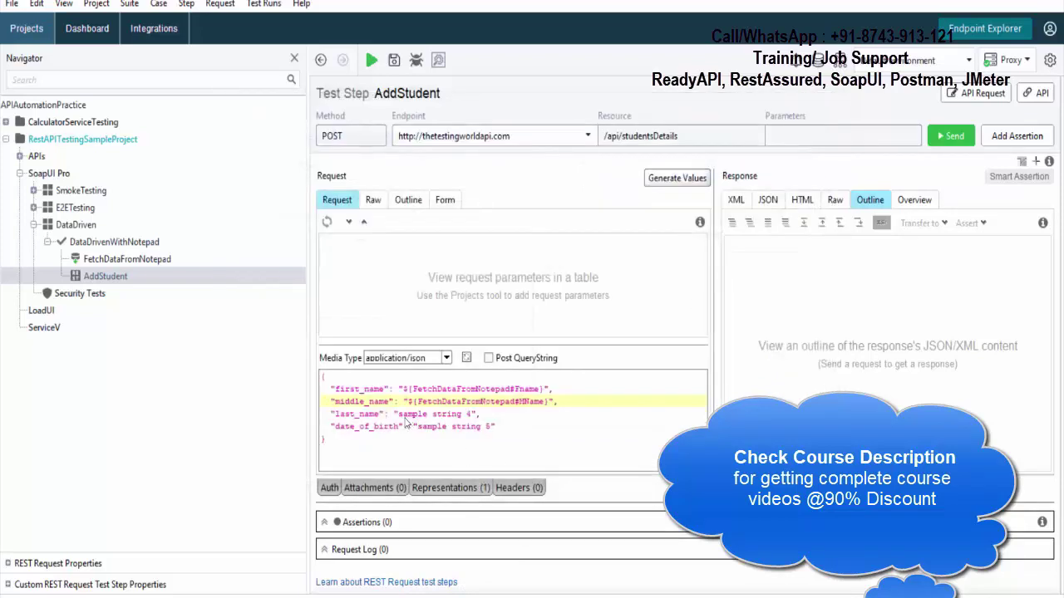
Replace the last_name sample value in the request body with the LName property of FetchDataFromNotepad
drag(398, 414, 470, 413)
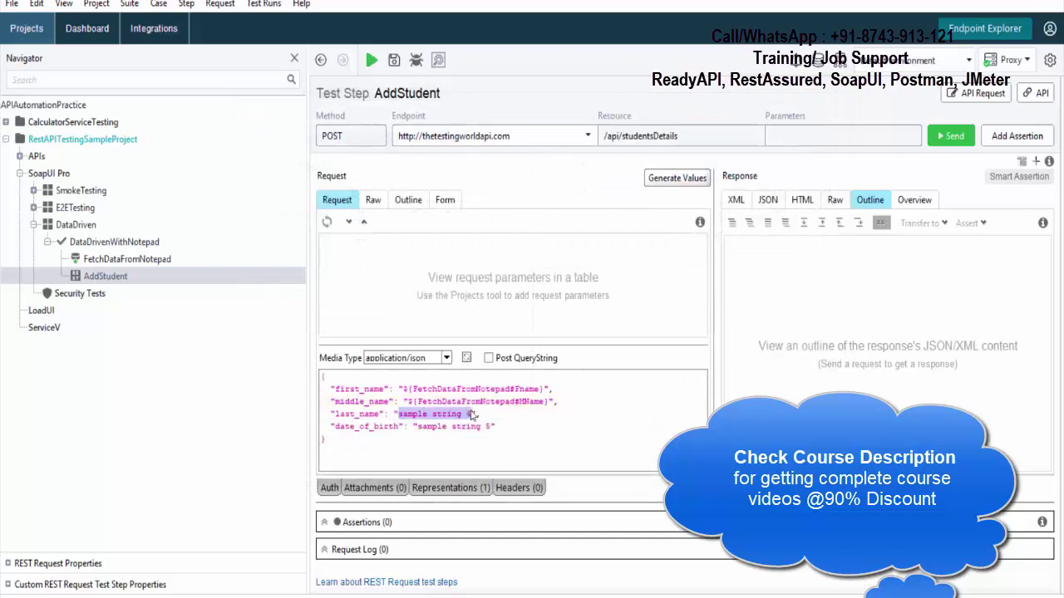
key(BackSpace)
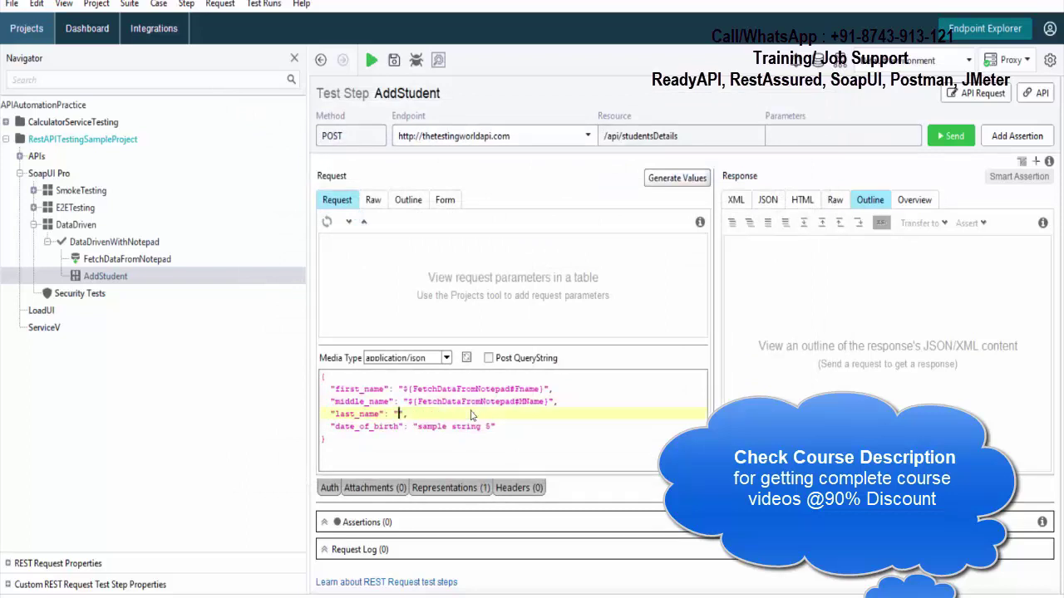
right_click(402, 415)
click(457, 595)
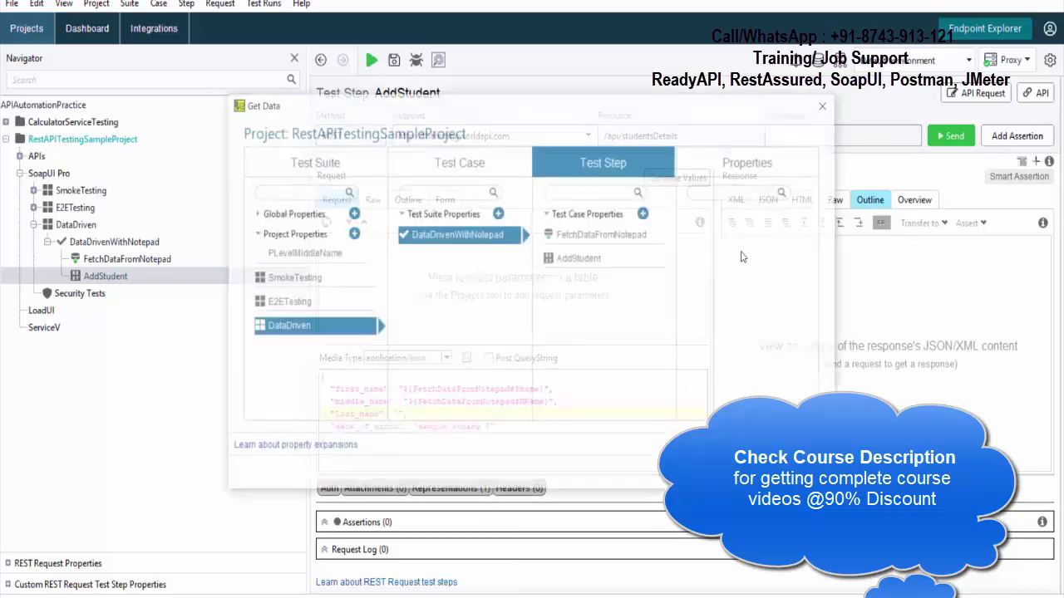
click(613, 237)
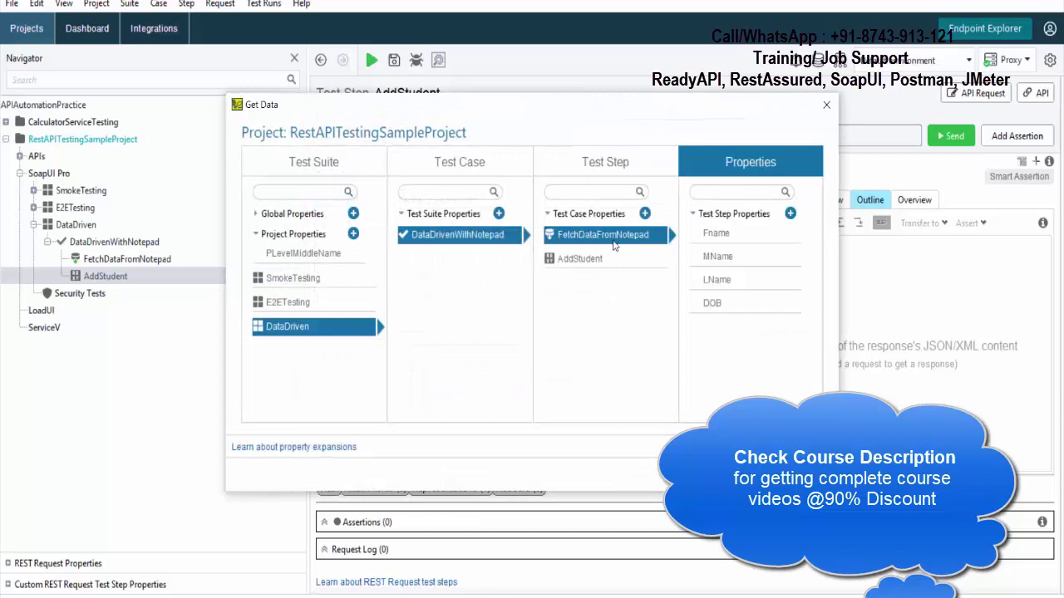
click(719, 281)
Replace the date_of_birth sample value in the request body with the DOB property of FetchDataFromNotepad
drag(420, 429, 490, 431)
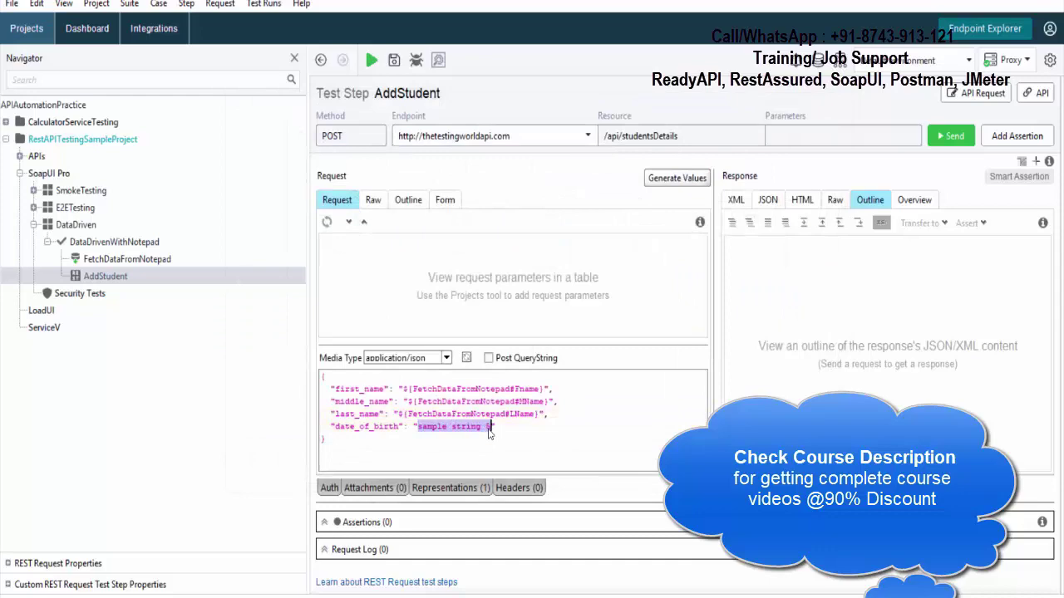
key(BackSpace)
right_click(424, 432)
click(736, 388)
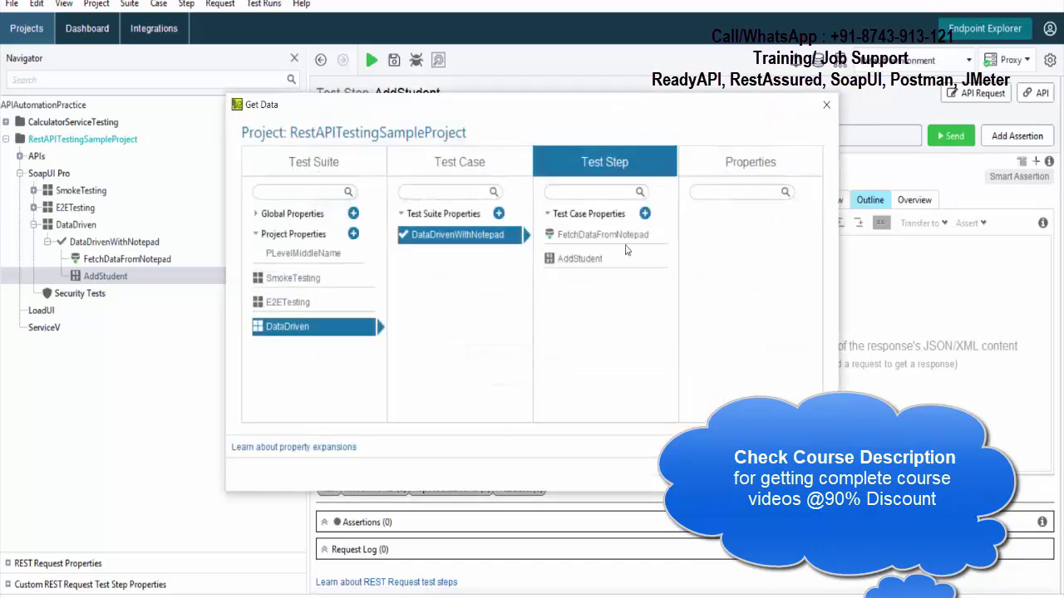
click(596, 242)
click(715, 302)
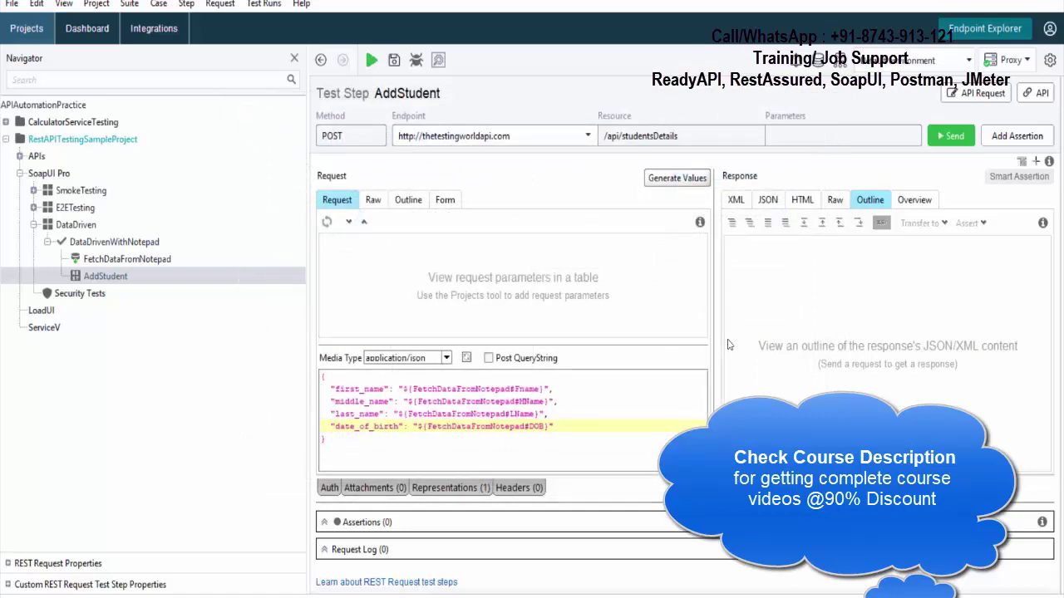
Review the FetchDataFromNotepad data source, the AddStudent request body and the #-separated records in the test data text file
click(133, 267)
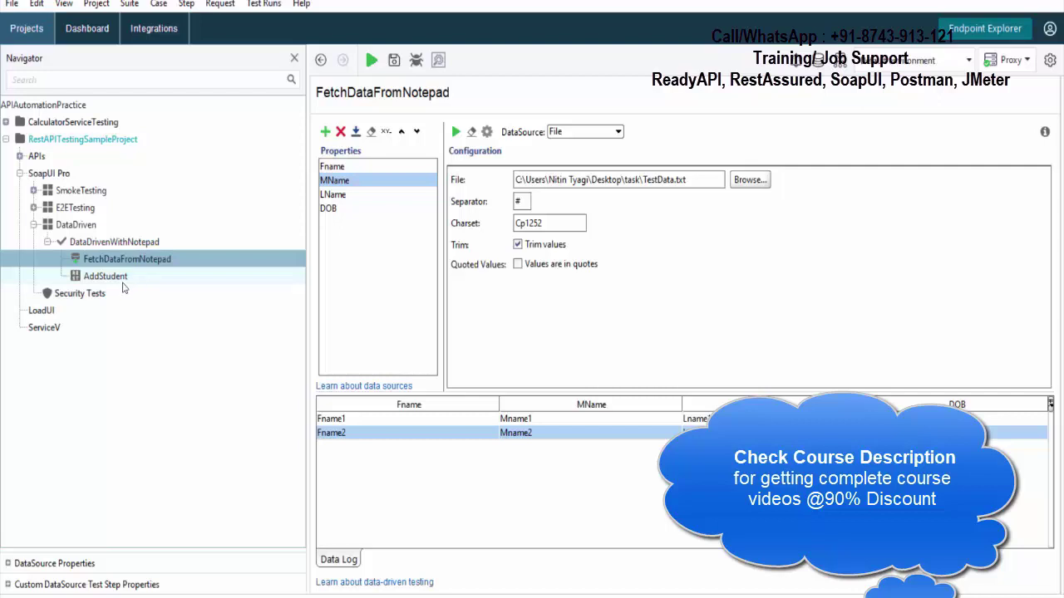
click(118, 279)
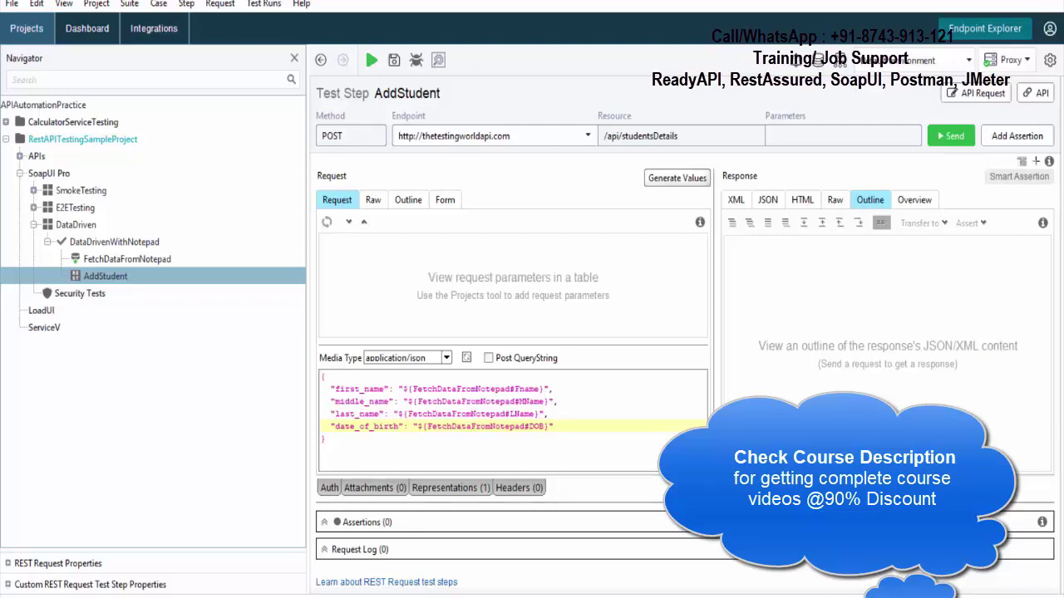
key(alt+Tab)
key(ctrl+a)
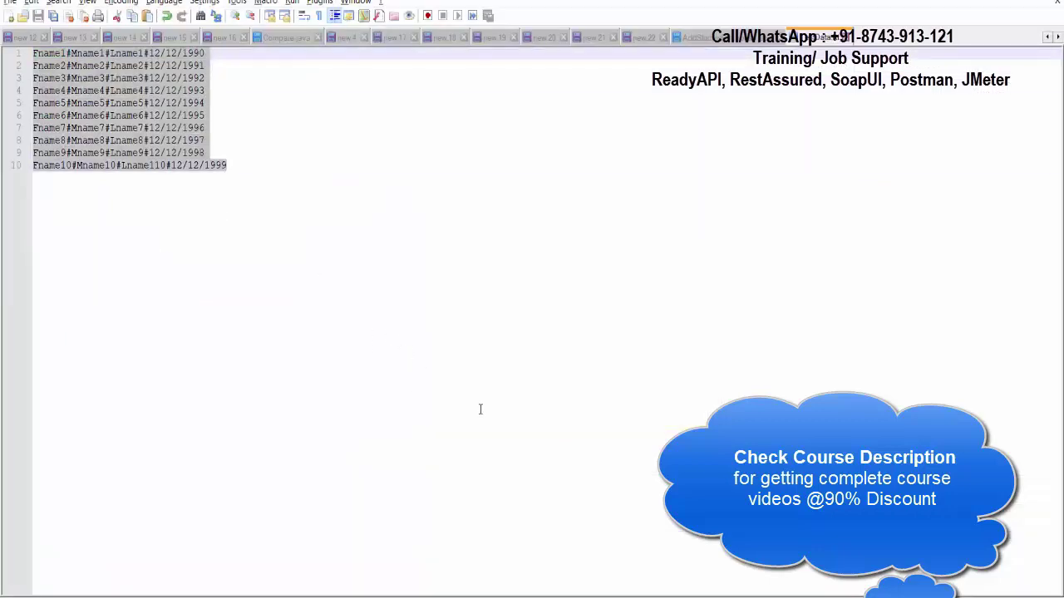
key(alt+Tab)
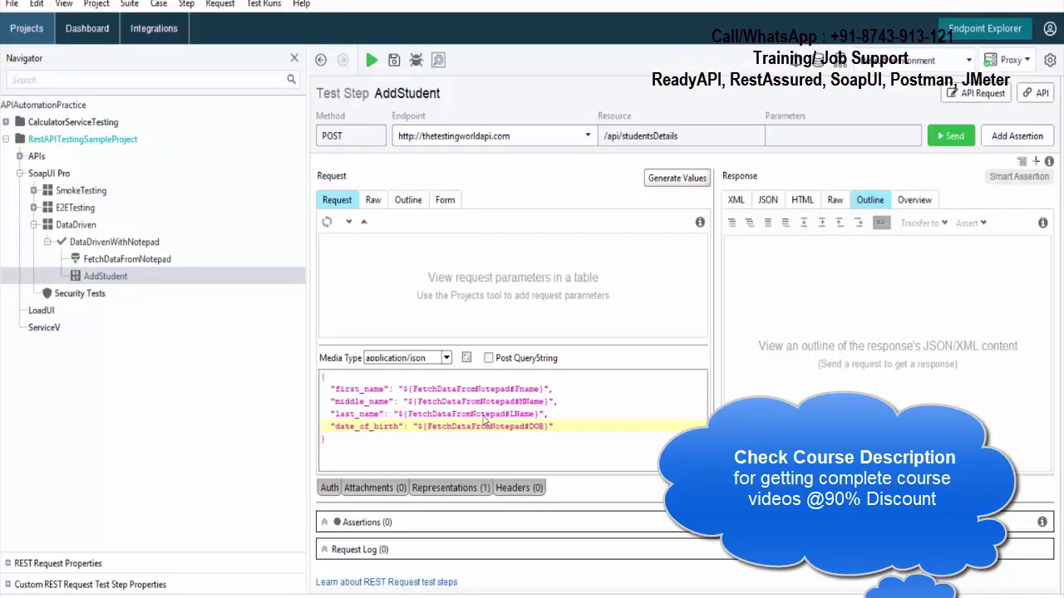
Run the DataDrivenWithNotepad test case and inspect the name values in the AddStudent response
click(135, 241)
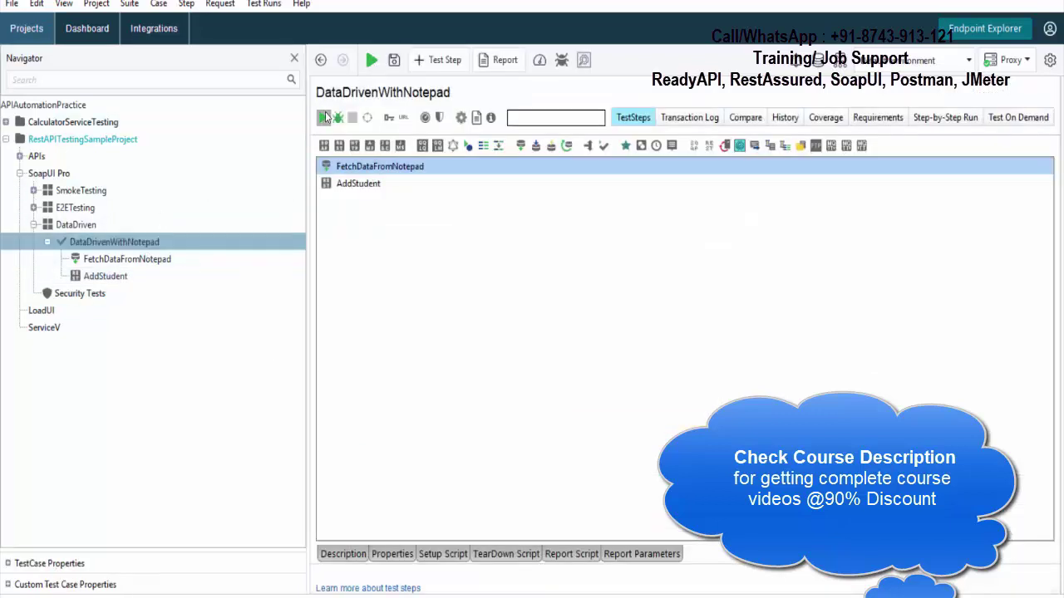
click(324, 117)
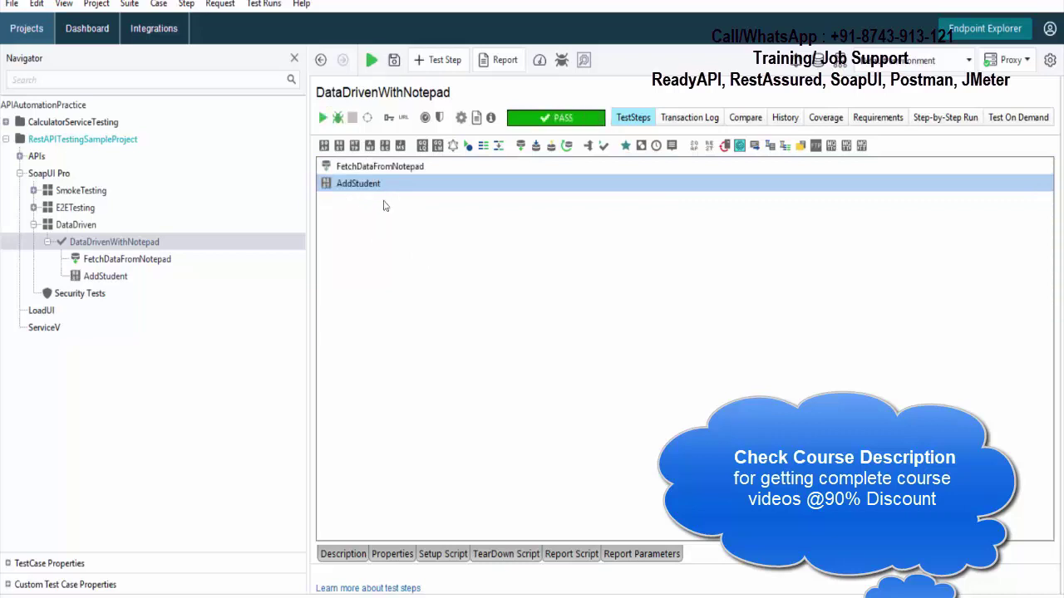
double_click(109, 277)
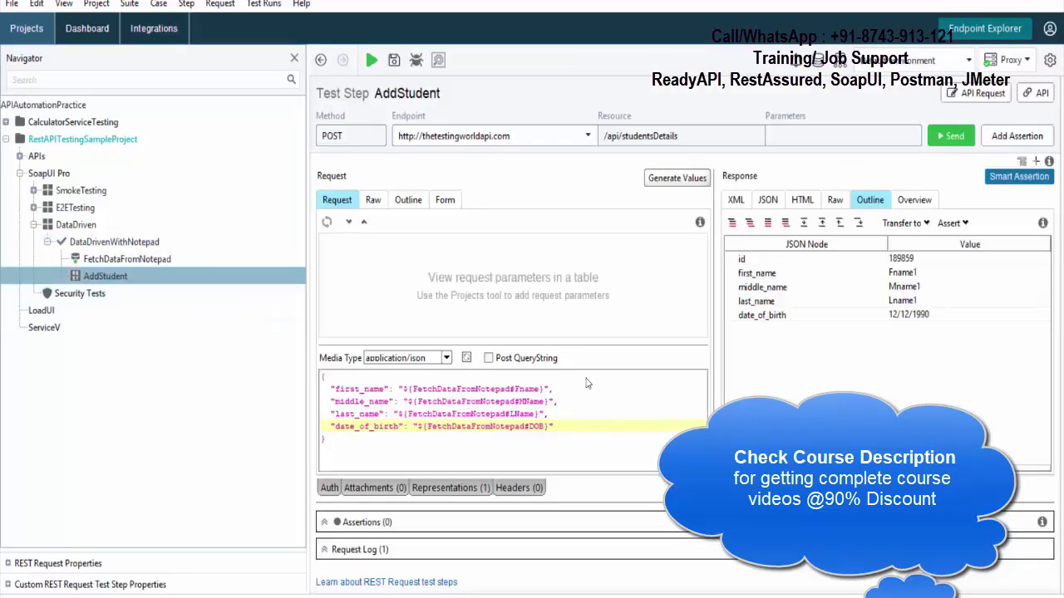
click(912, 275)
click(914, 287)
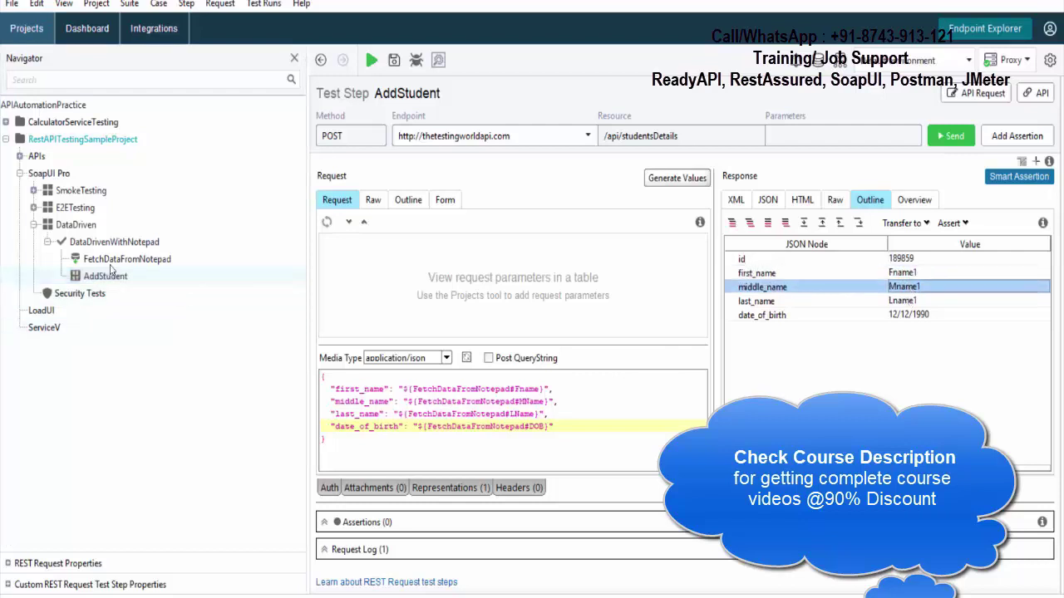
Rerun the DataDrivenWithNotepad test case and check which record the AddStudent response returns
double_click(106, 243)
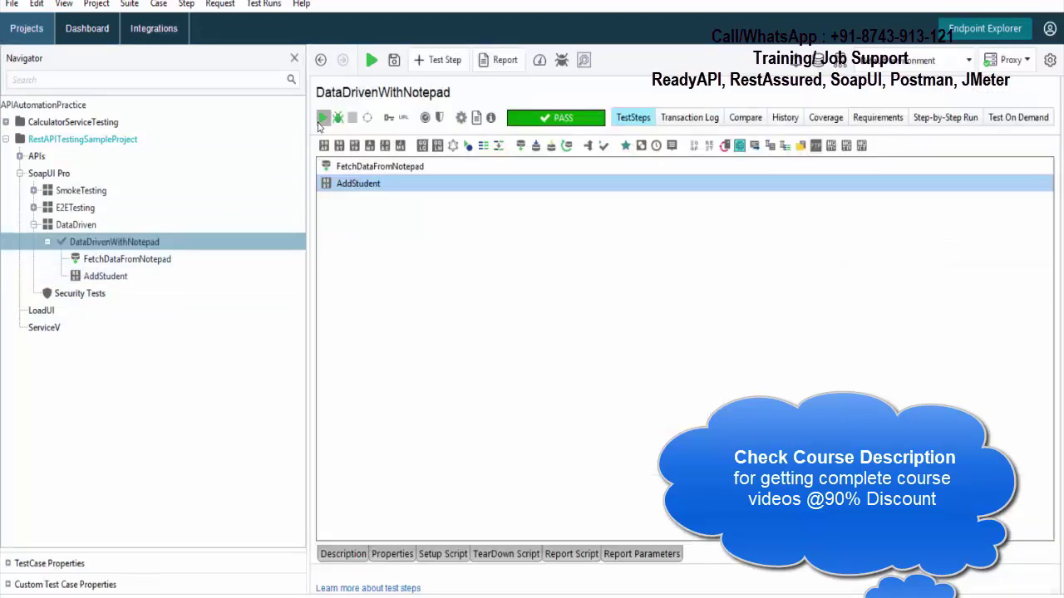
click(323, 118)
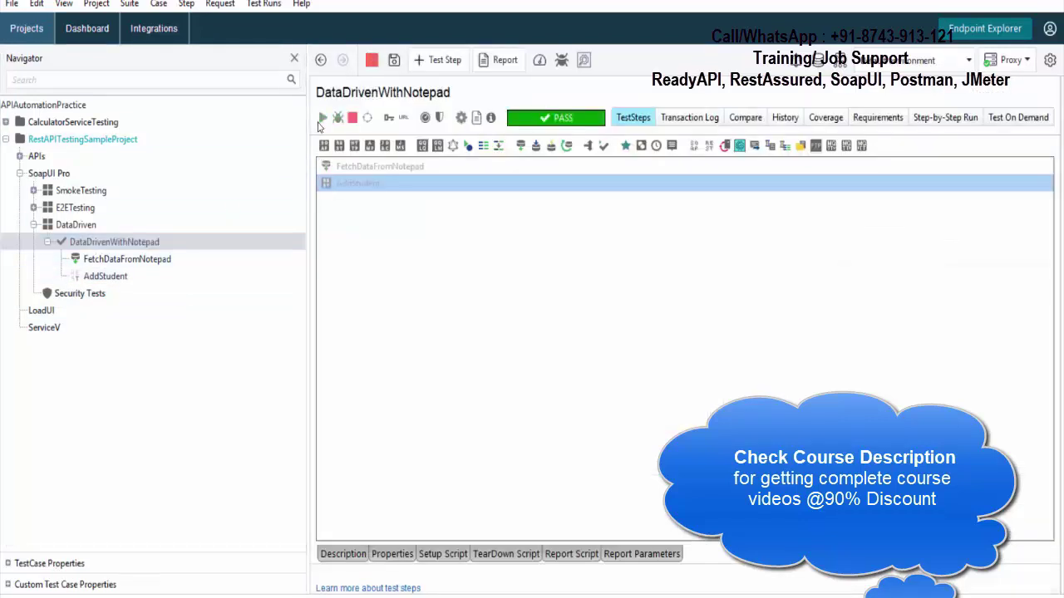
double_click(107, 278)
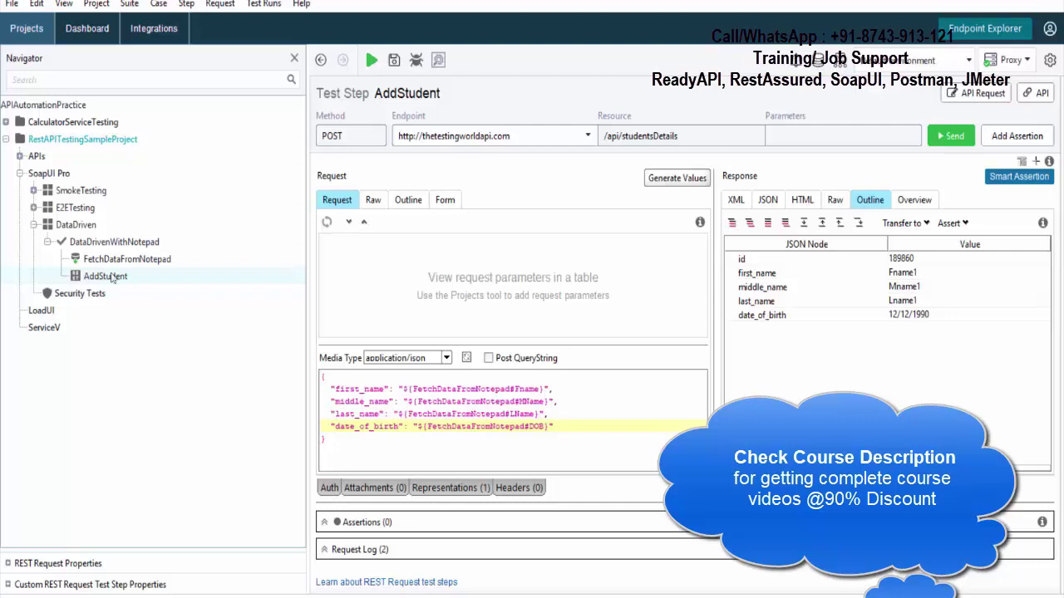
click(118, 278)
Collapse DataDrivenWithNotepad and create a new test case named DataDriverWithExcel in the DataDriven suite
click(47, 243)
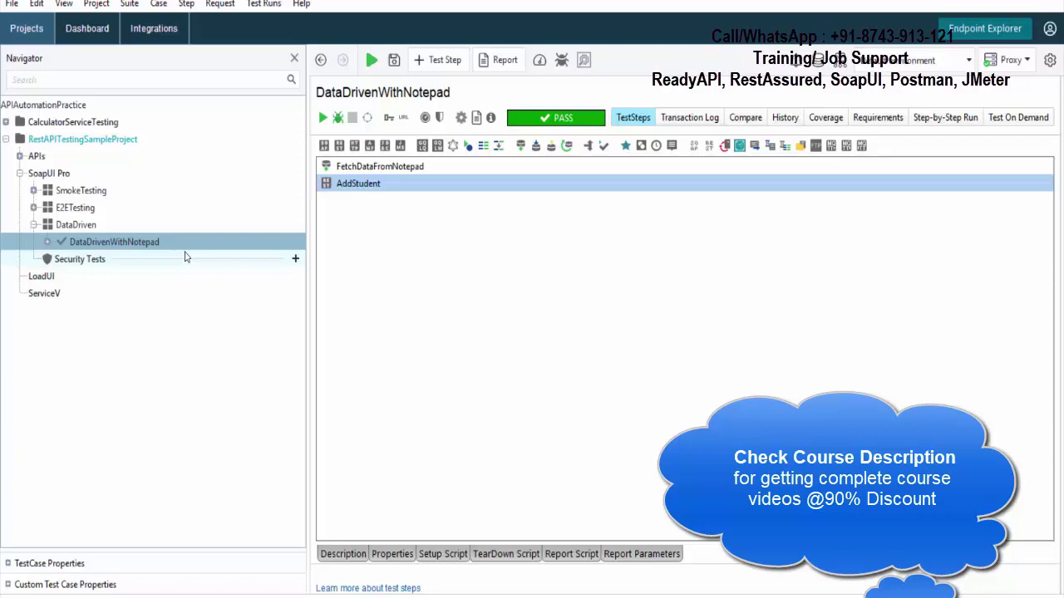
click(94, 227)
right_click(93, 227)
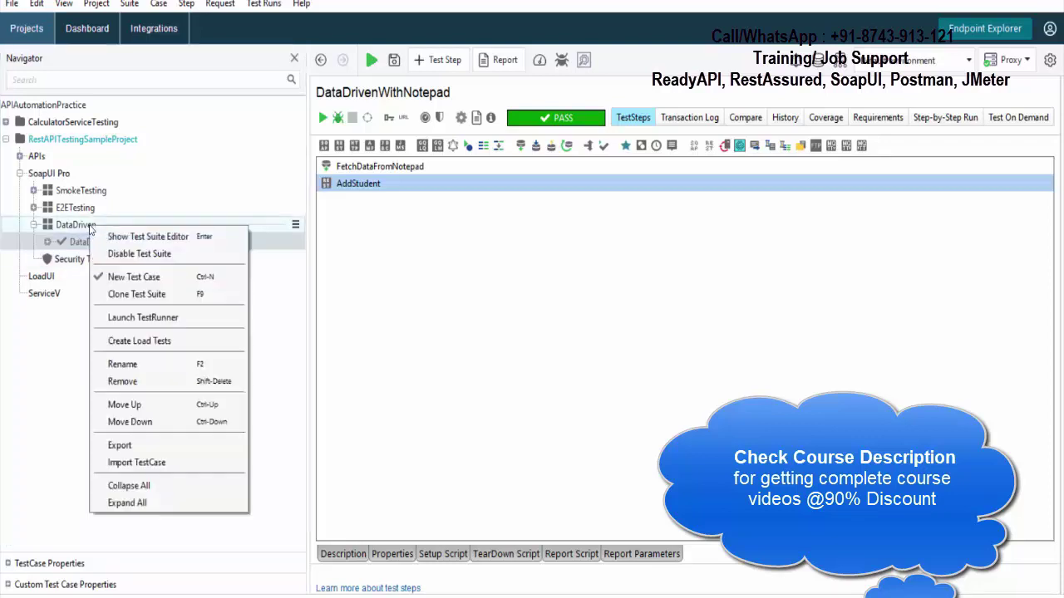
click(212, 280)
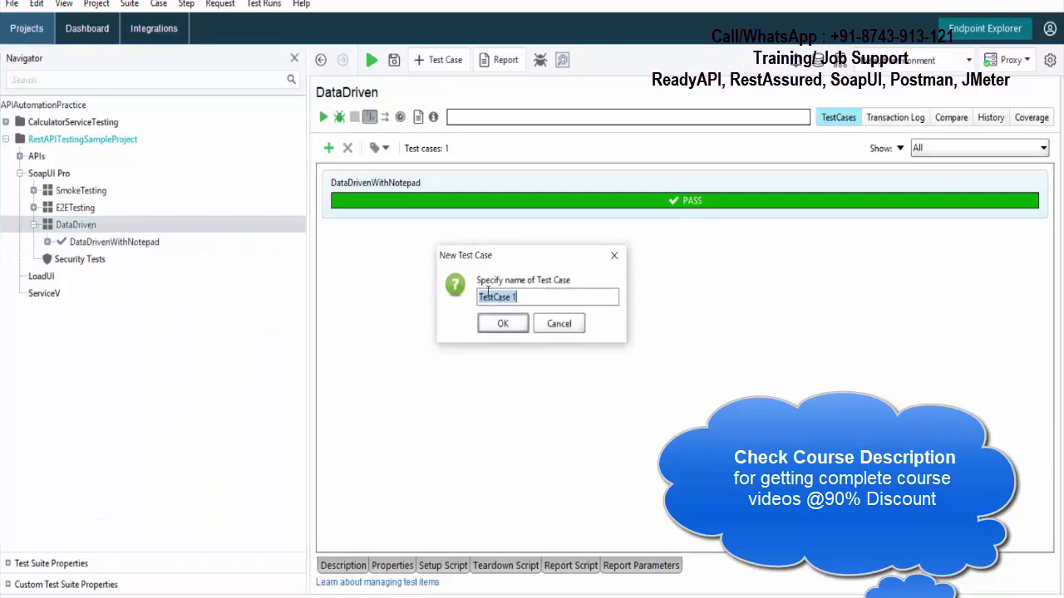
text(DataDriverWkithExcel)
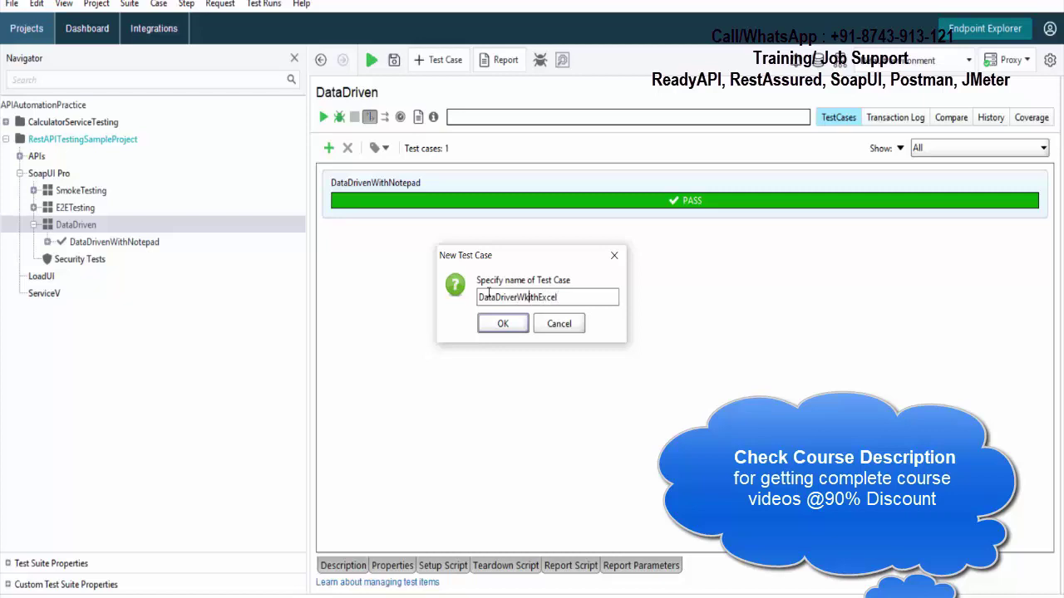
key(BackSpace)
click(498, 324)
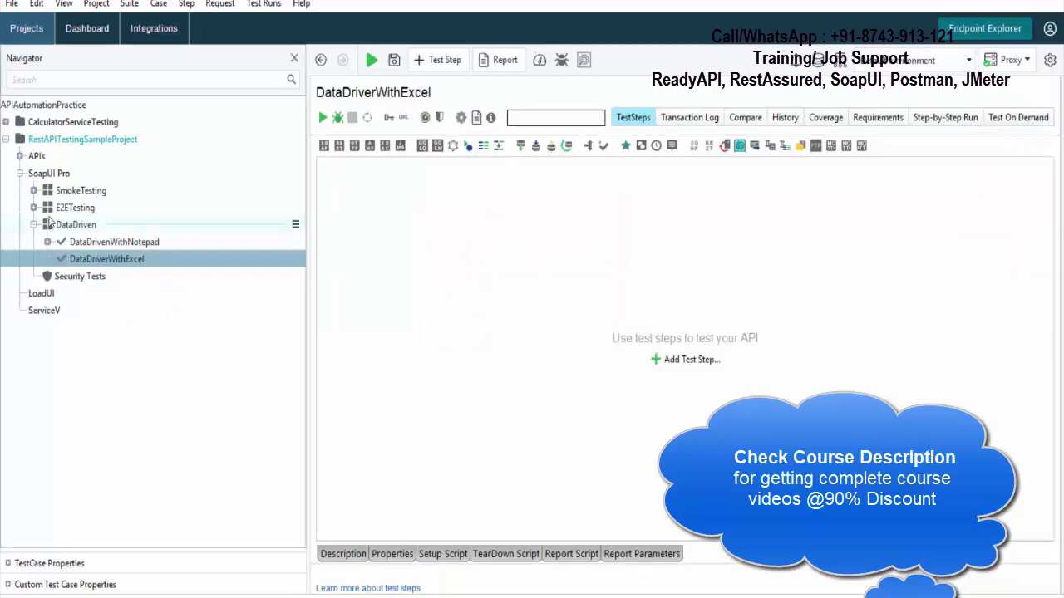
Create another test case named DataDriverGrid in the DataDriven suite
right_click(81, 227)
click(124, 285)
text(DataDriverGrid)
key(Return)
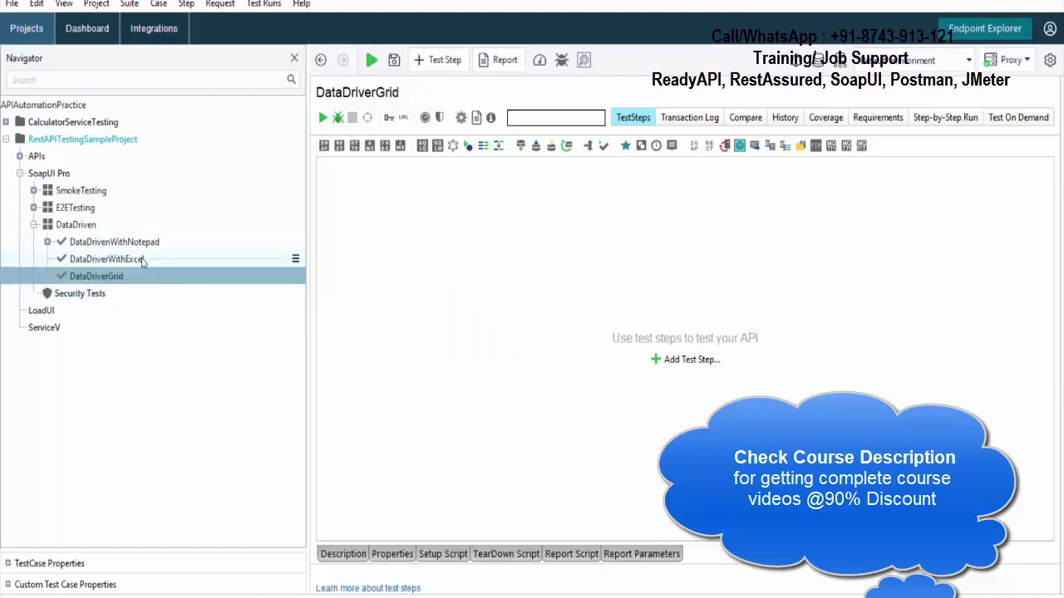
Add a REST Request step named AddStudent for POSTStudentsDetails to DataDriverWithExcel, with the HTTP status code and response SLA assertions disabled
click(48, 242)
click(48, 242)
click(87, 263)
right_click(93, 265)
mouse_move(170, 334)
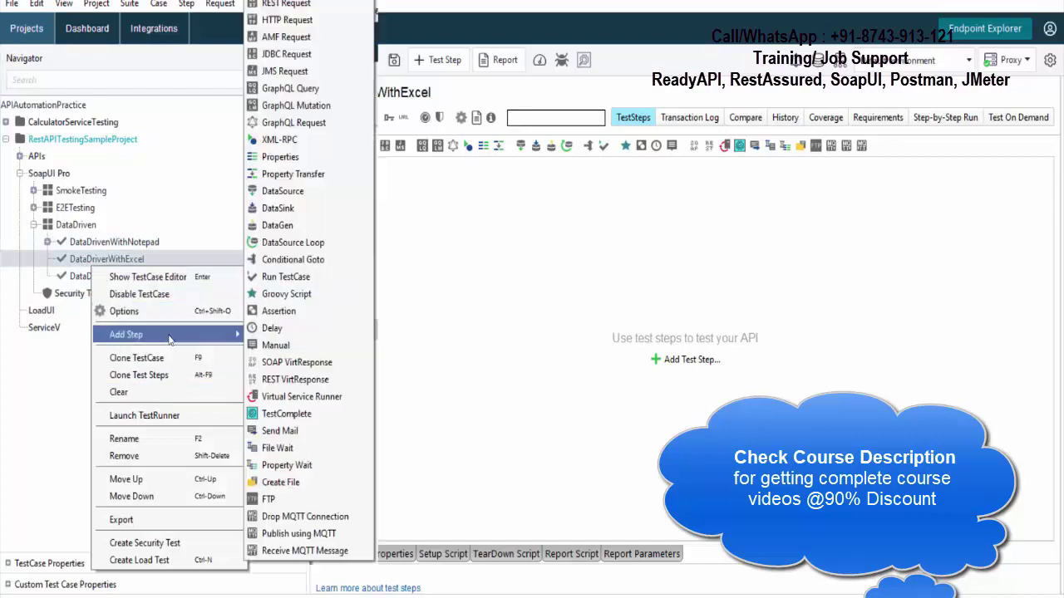
click(286, 4)
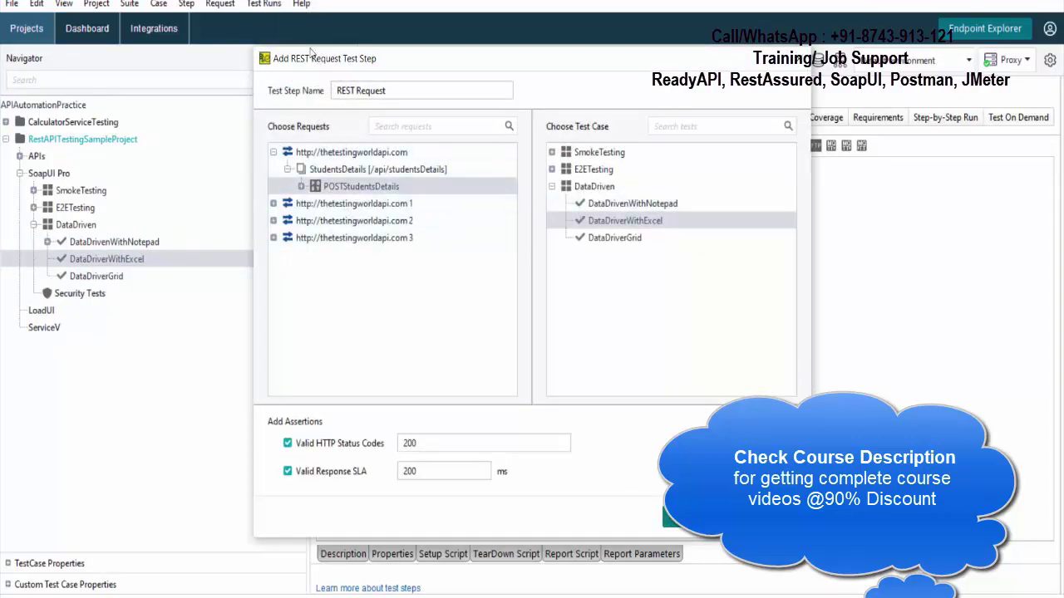
drag(389, 92, 320, 84)
text(AddStudent)
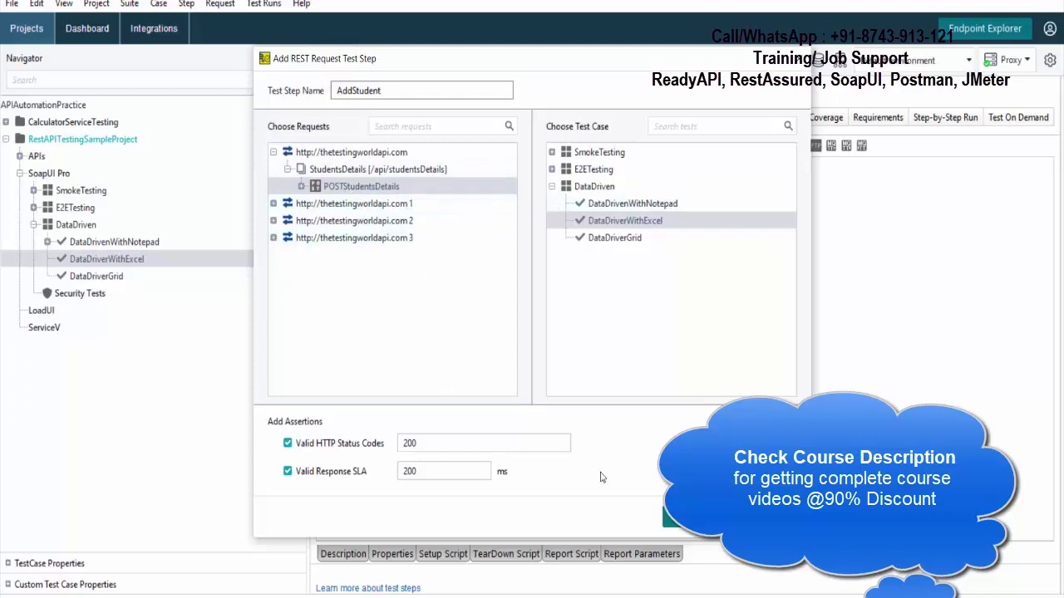
click(284, 444)
click(291, 472)
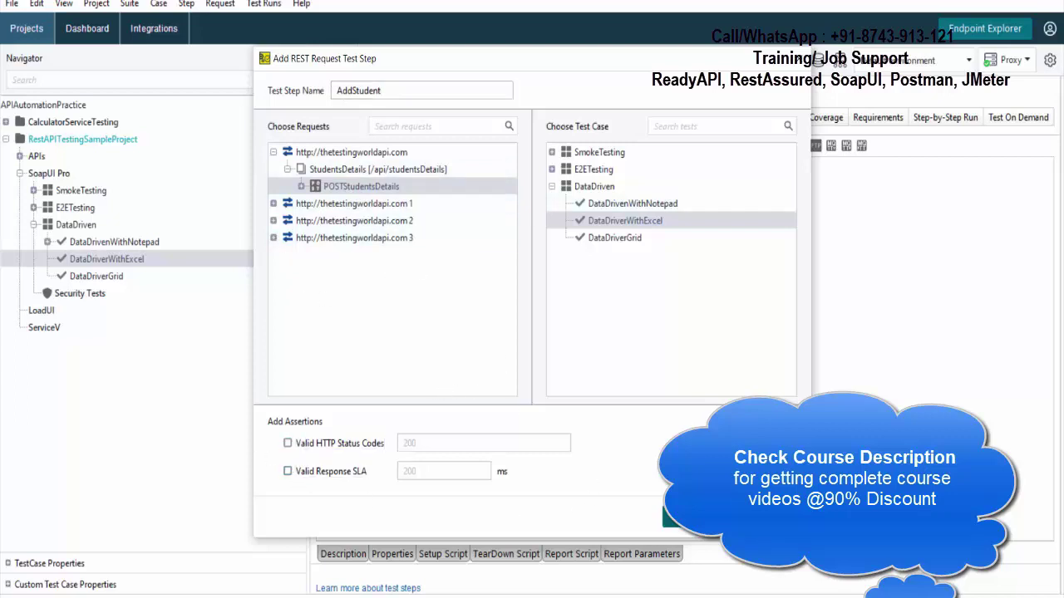
click(669, 518)
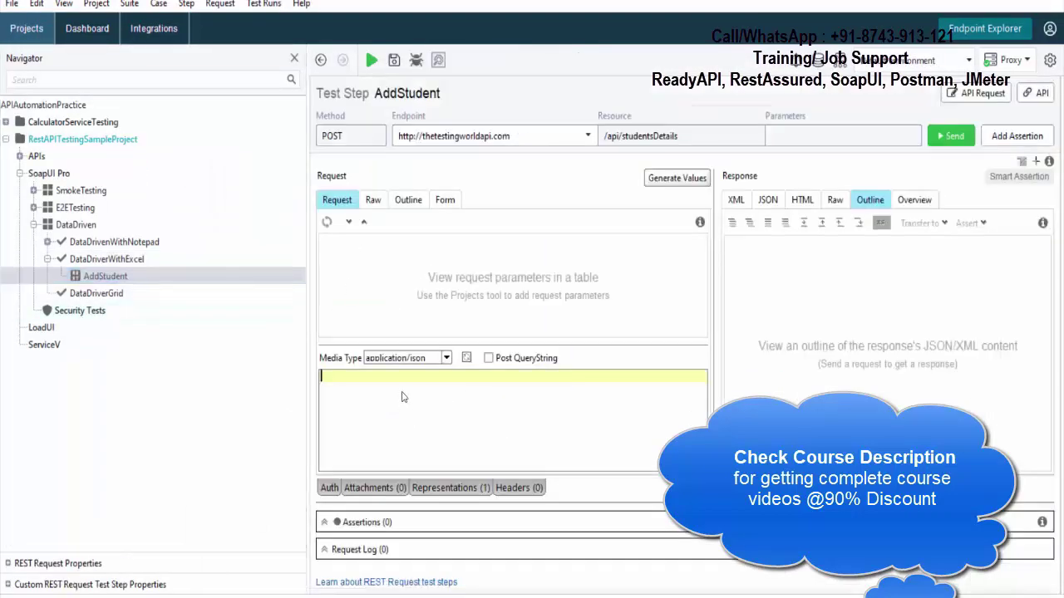
Enter a JSON body with first_name, middle_name, last_name and date_of_birth as sample string 2 to 5, without the id field, and send the request
text({   "id": 1,   "first_name": "sample string 2",   "middle_name": "sample string 3",   "last_name": "sample string 4",   "date_of_birth": "sample string 5" })
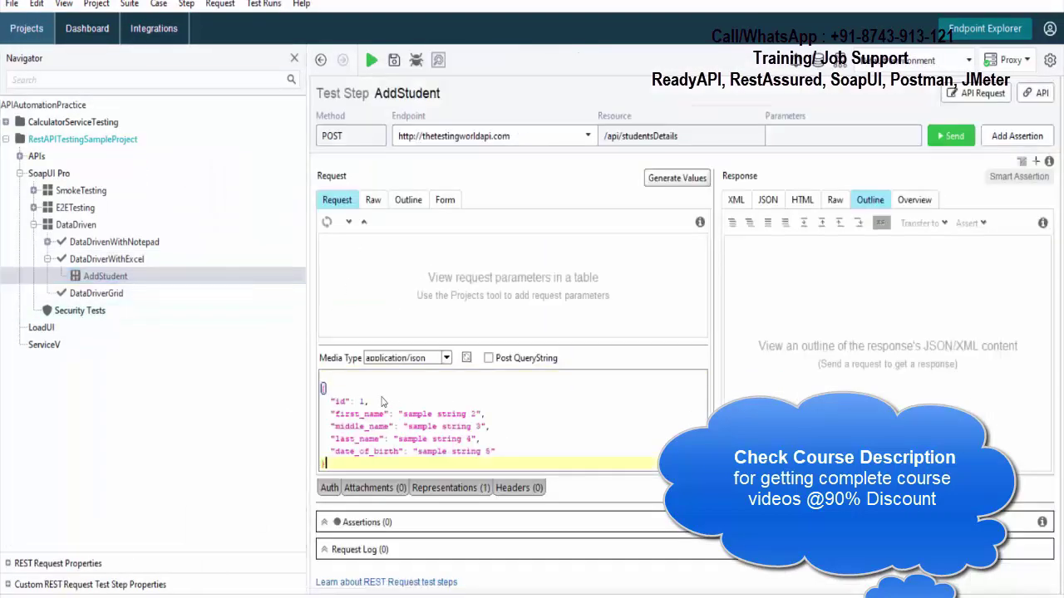
key(BackSpace)
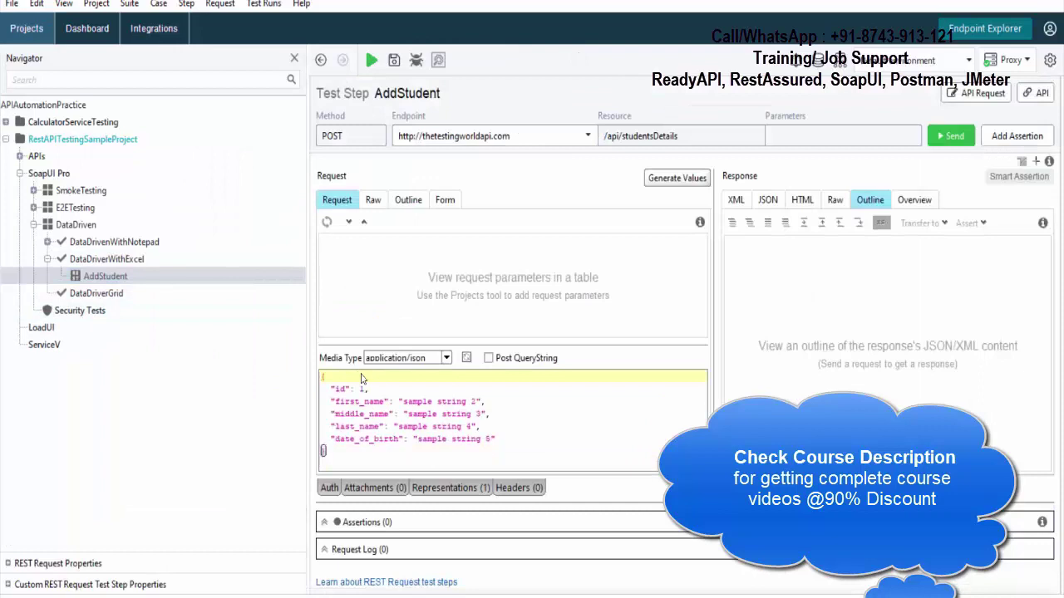
key(Down)
key(shift+Down)
key(Delete)
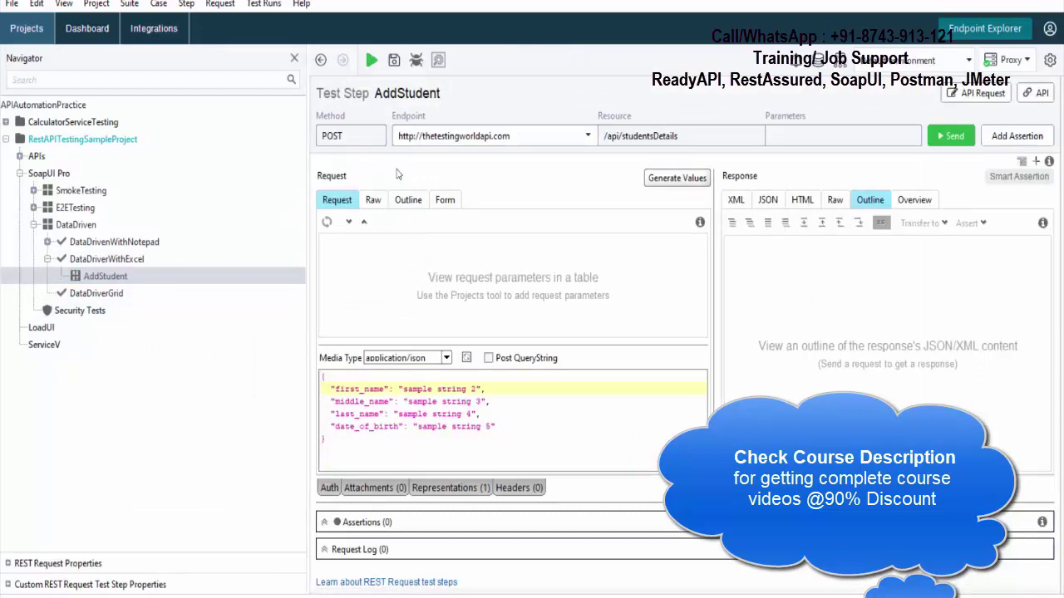
click(373, 60)
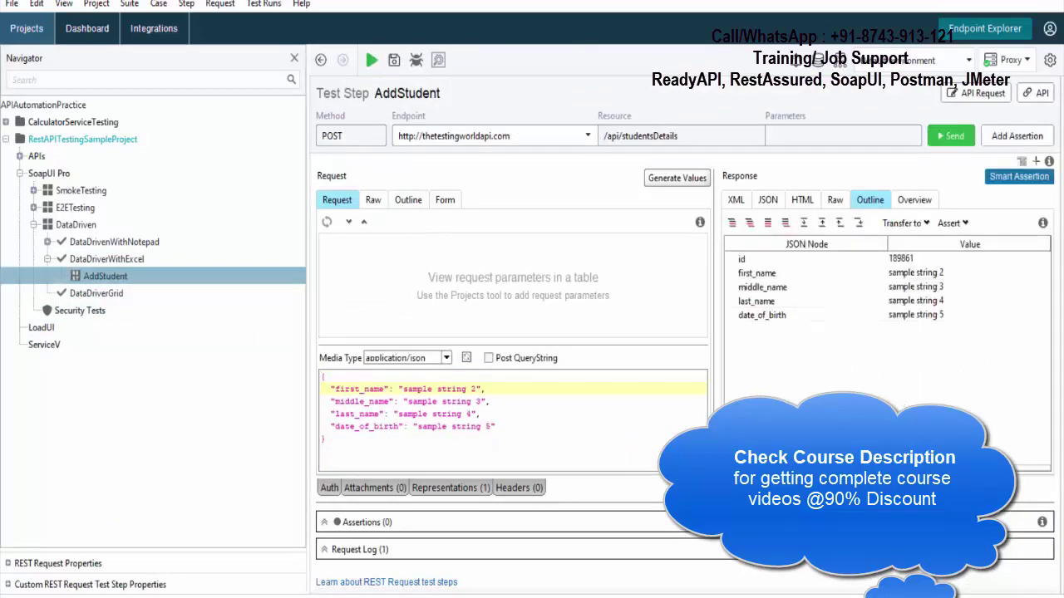
Clone the AddStudent step of DataDriverWithExcel and move the copy into the DataDriverGrid test case
right_click(111, 277)
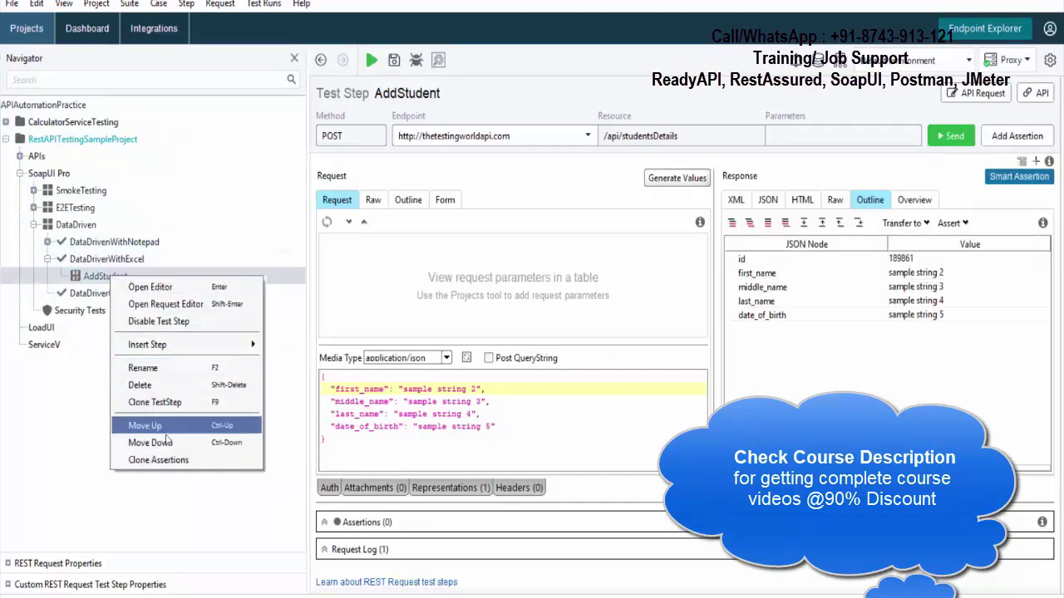
right_click(87, 276)
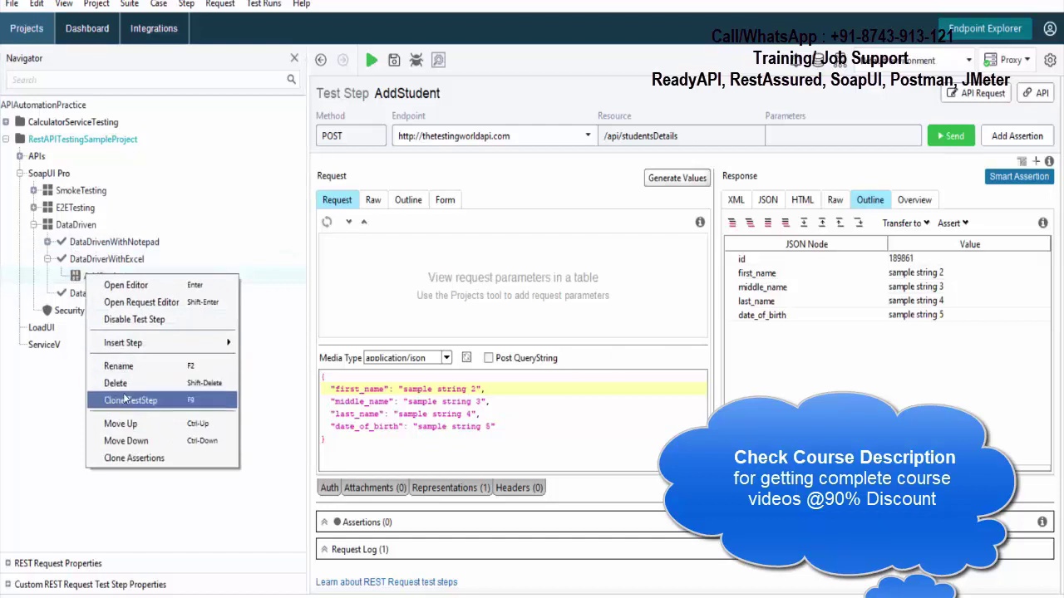
click(129, 400)
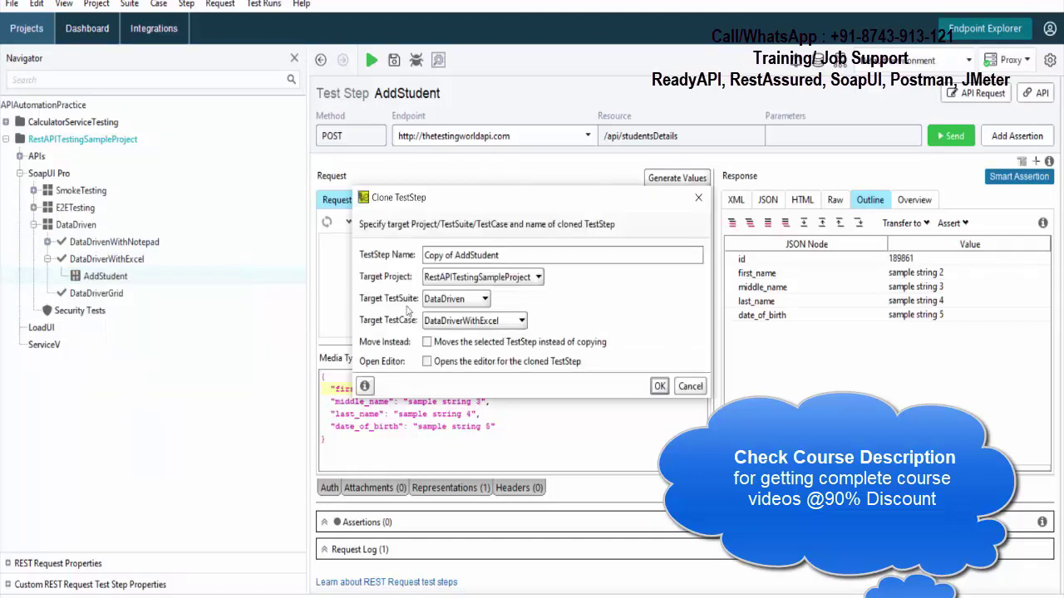
click(665, 387)
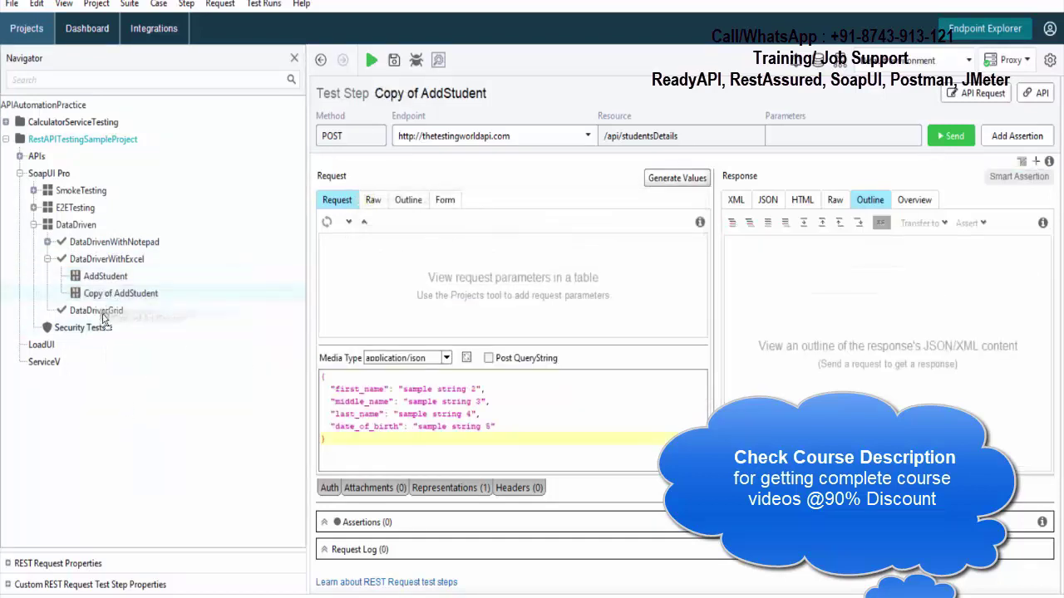
drag(103, 318, 101, 320)
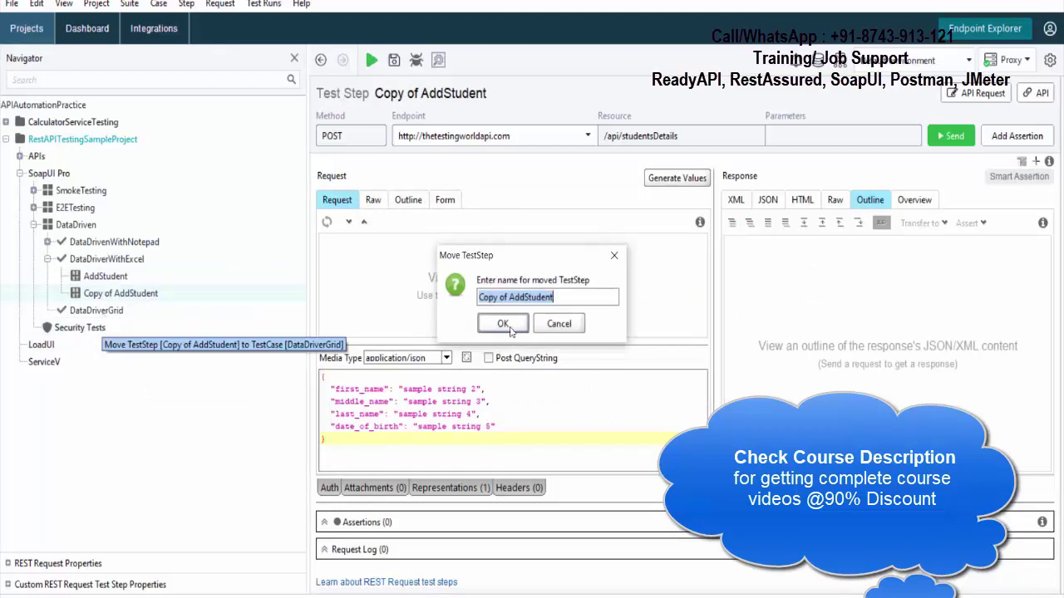
click(513, 334)
Rename the copied test step in DataDriverGrid as AddStudent
click(110, 310)
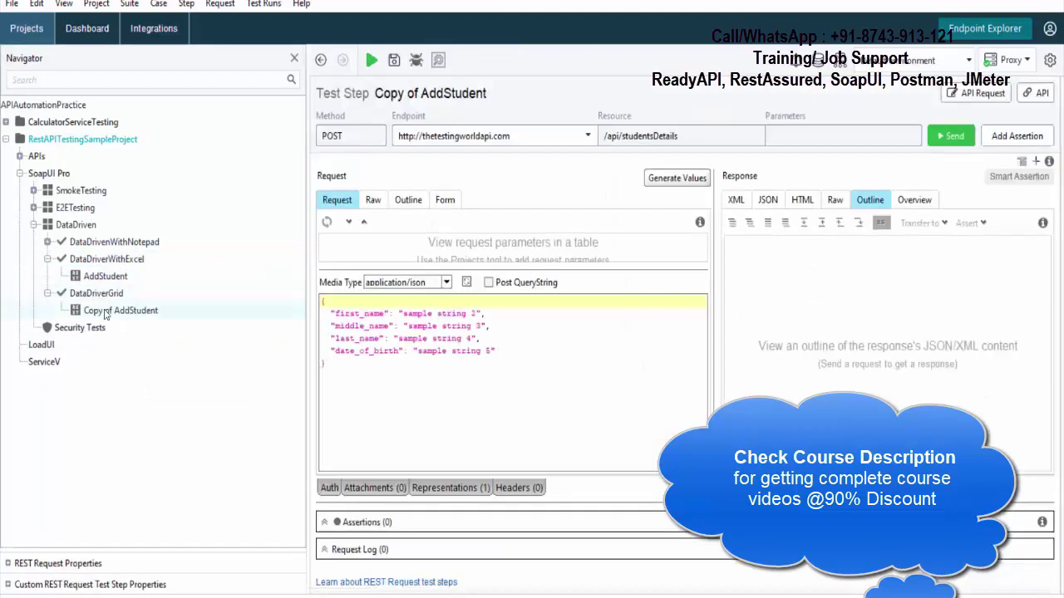
right_click(108, 313)
click(138, 402)
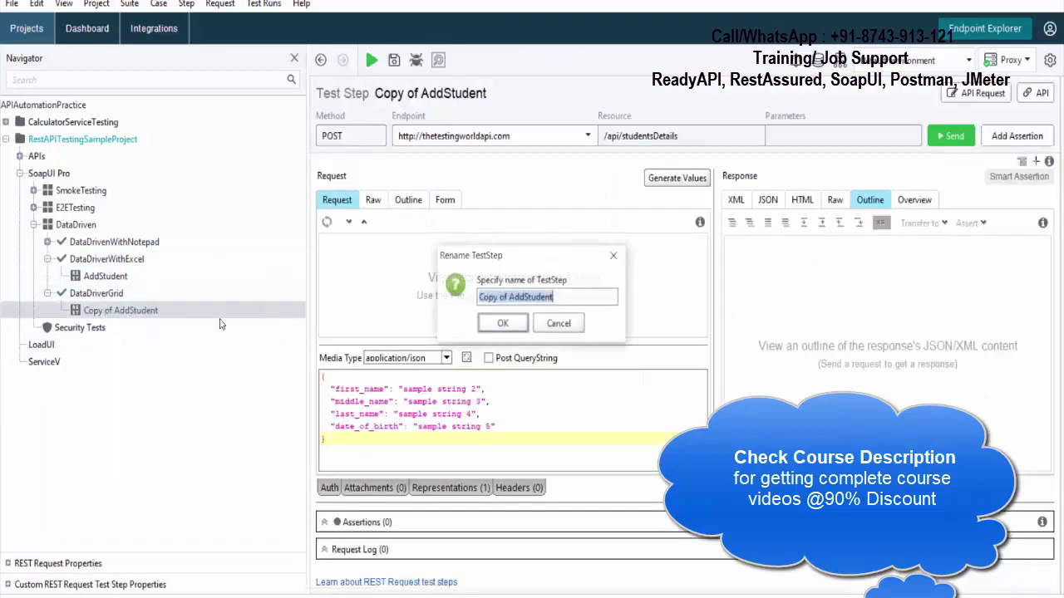
click(508, 297)
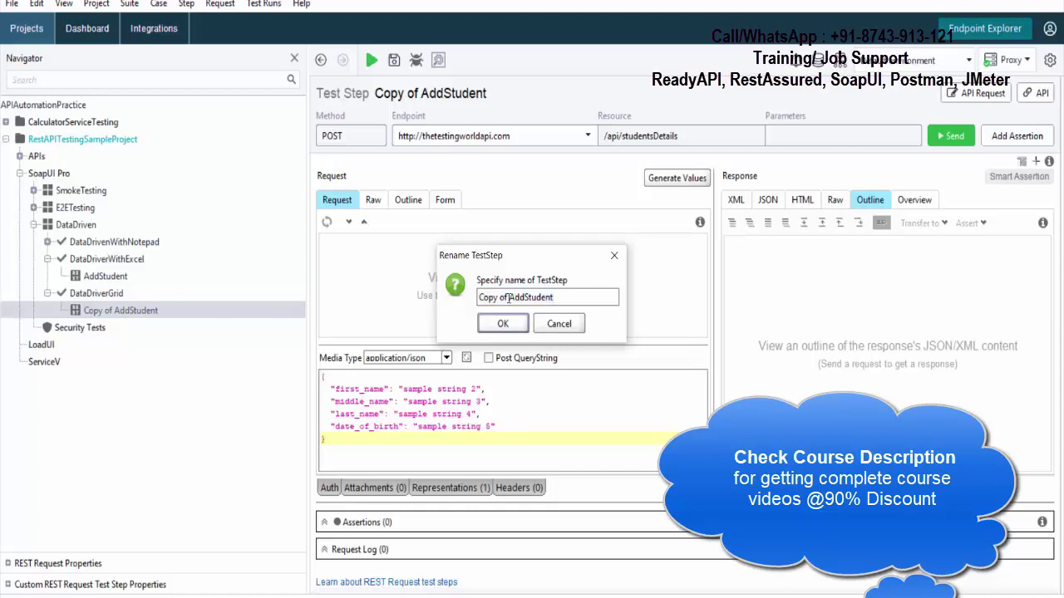
key(BackSpace)
key(BackSpace)
key(BackSpace)
key(BackSpace)
key(BackSpace)
key(BackSpace)
key(BackSpace)
key(BackSpace)
click(505, 324)
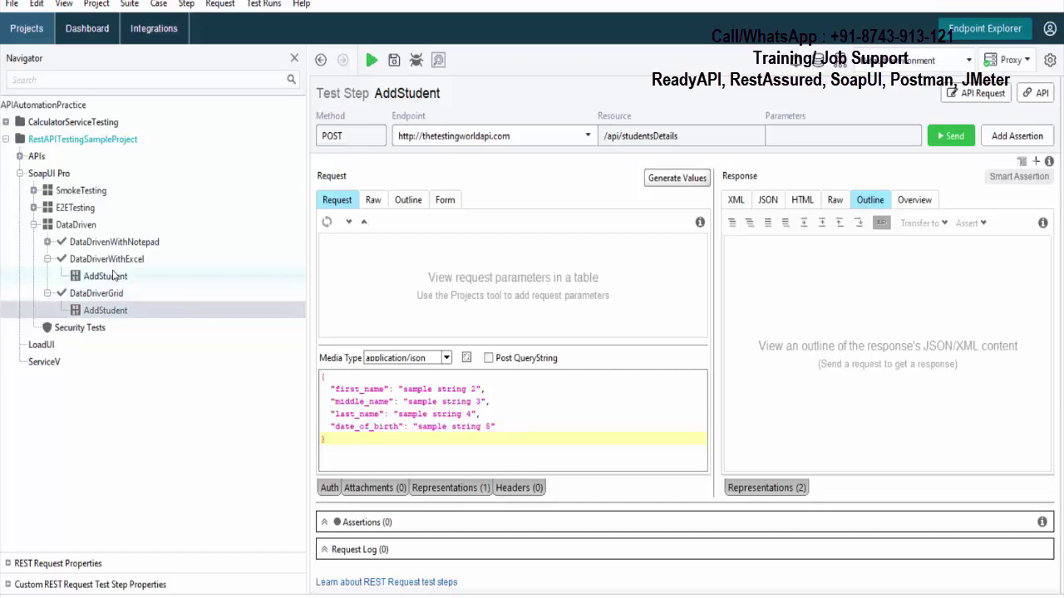
Open the AddStudent step of DataDriverWithExcel to see its request fields, and start Excel with a blank workbook
click(114, 277)
click(114, 277)
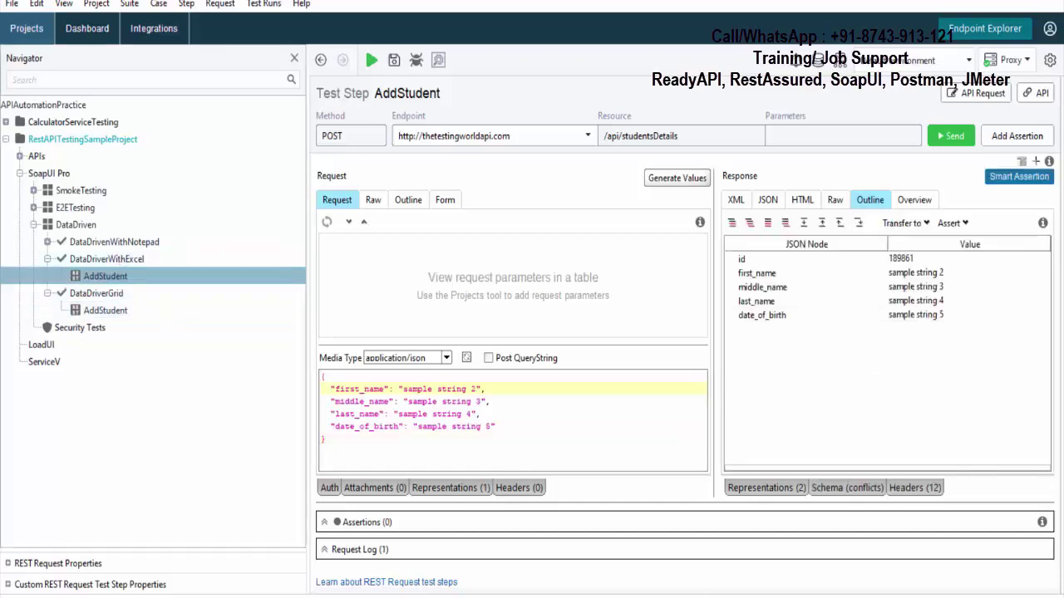
key(super)
text(exce)
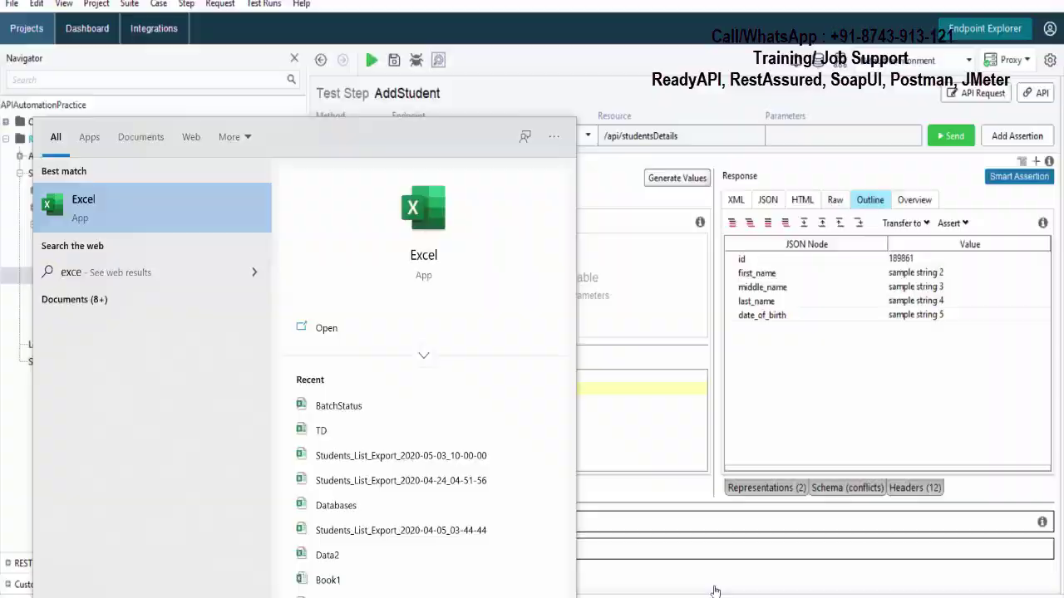
click(250, 209)
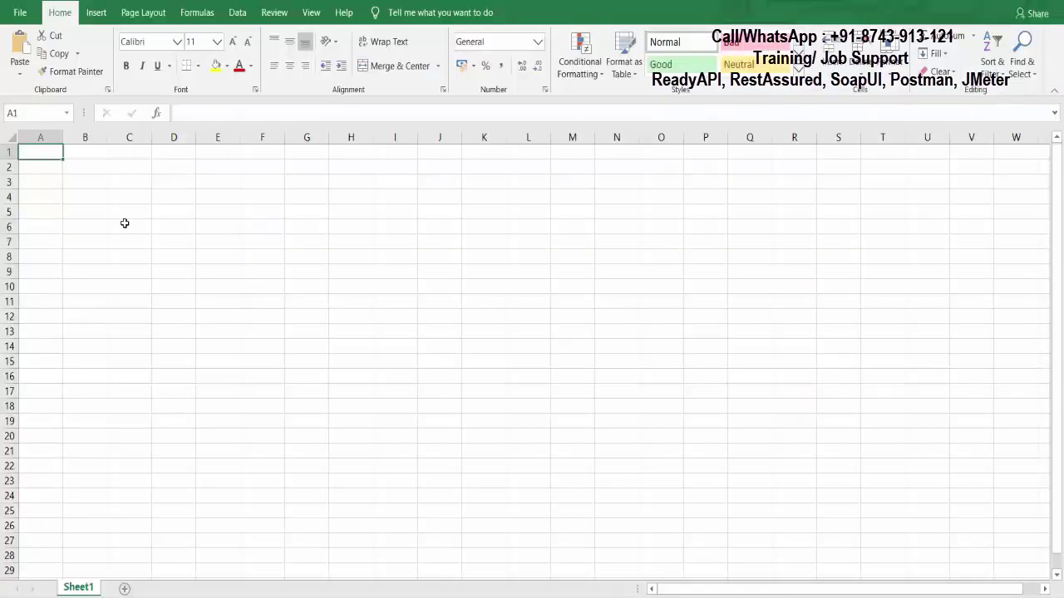
Enter the column headers FirstName, MiddleName, LastName and DOB in cells A1 to D1
text(F)
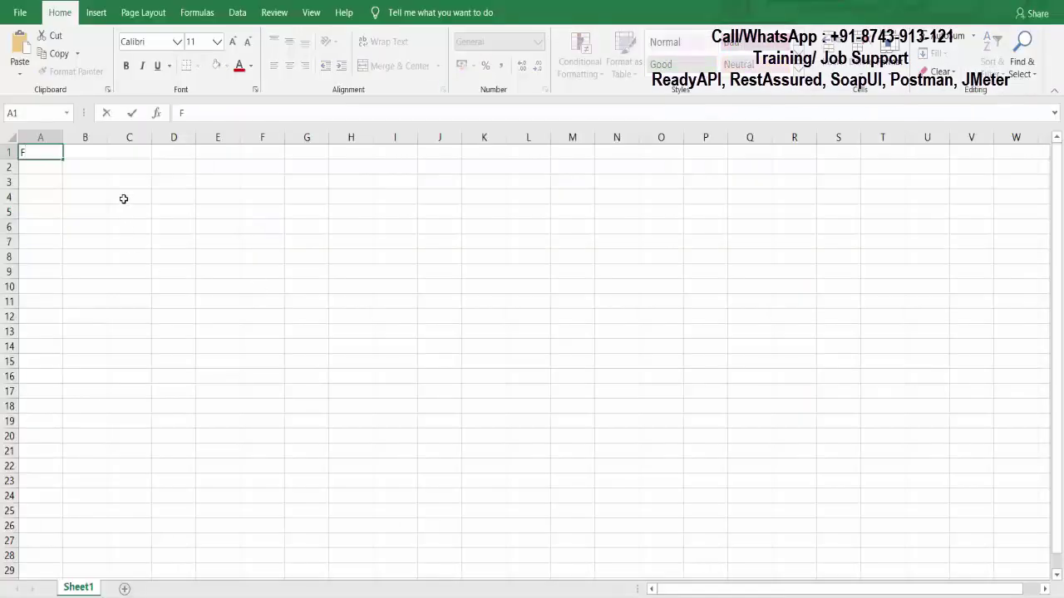
text(irstName)
key(Tab)
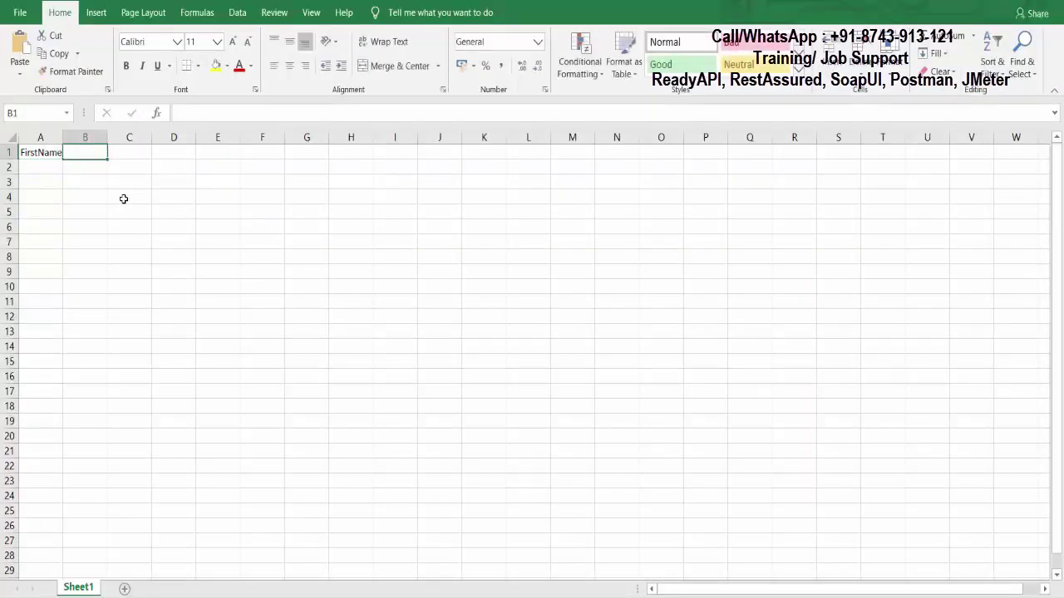
text(MiddleName)
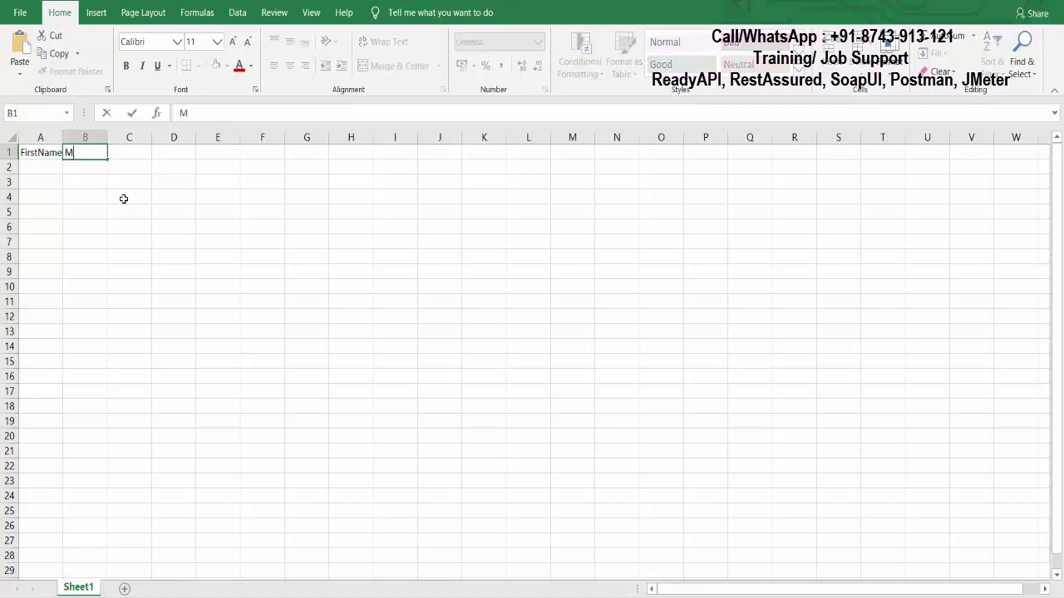
key(Tab)
text(L)
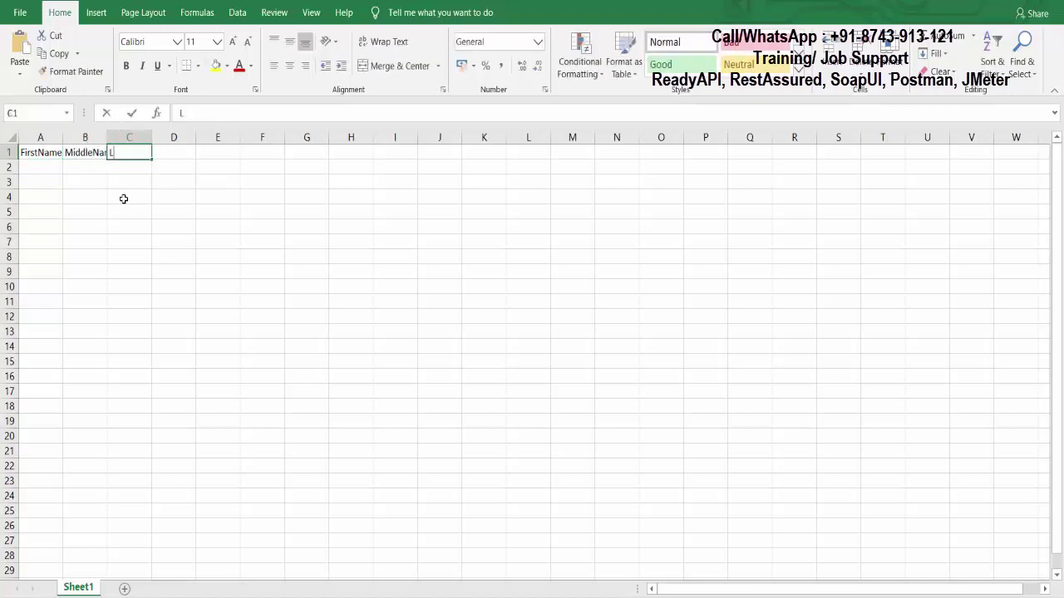
text(astName)
key(Tab)
text(DOB)
key(Return)
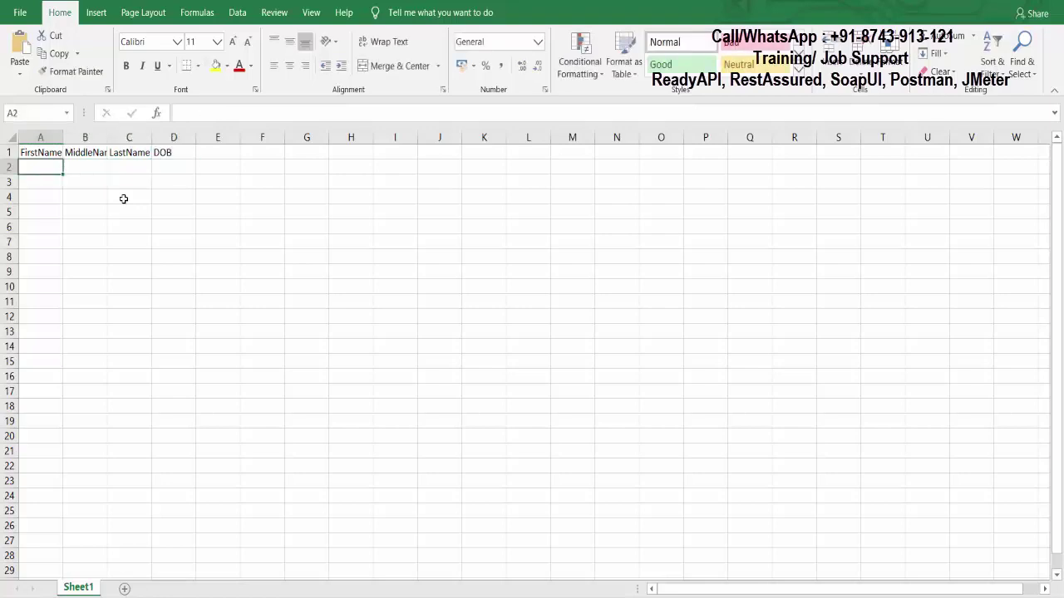
Enter Fname1, Fname2 and Fname3 under FirstName and extend the series to Fname10 in row 11
text(Fname1)
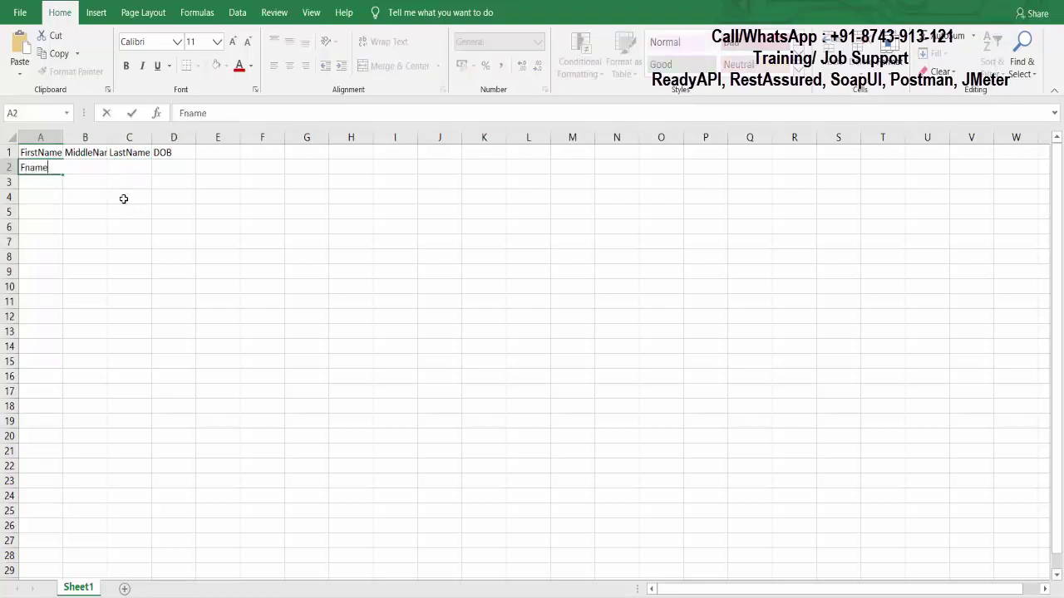
key(Return)
text(Fname2)
key(Return)
text(Fname3)
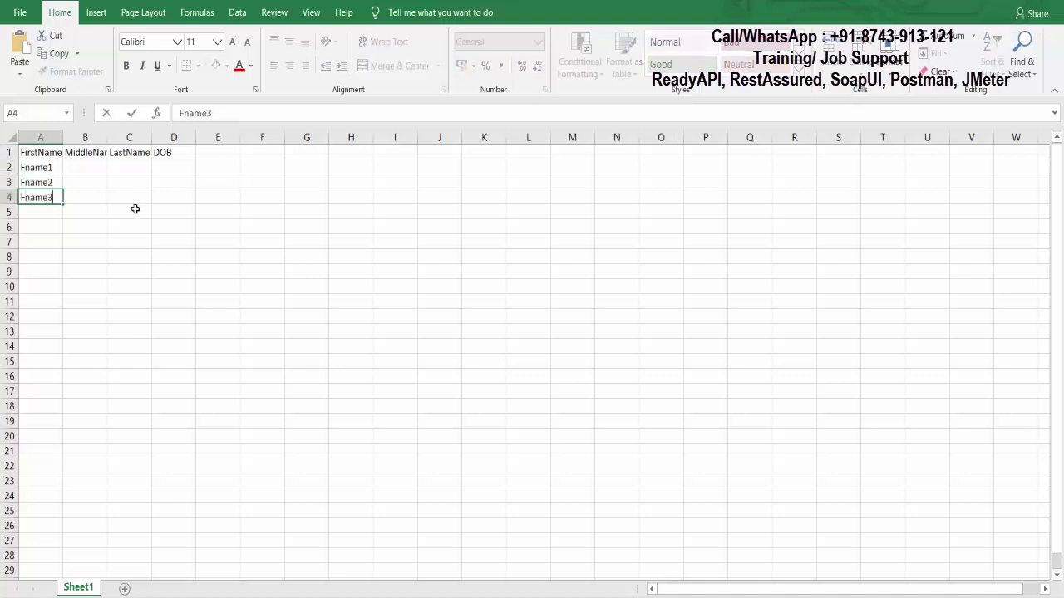
click(110, 251)
drag(51, 169, 68, 314)
click(146, 253)
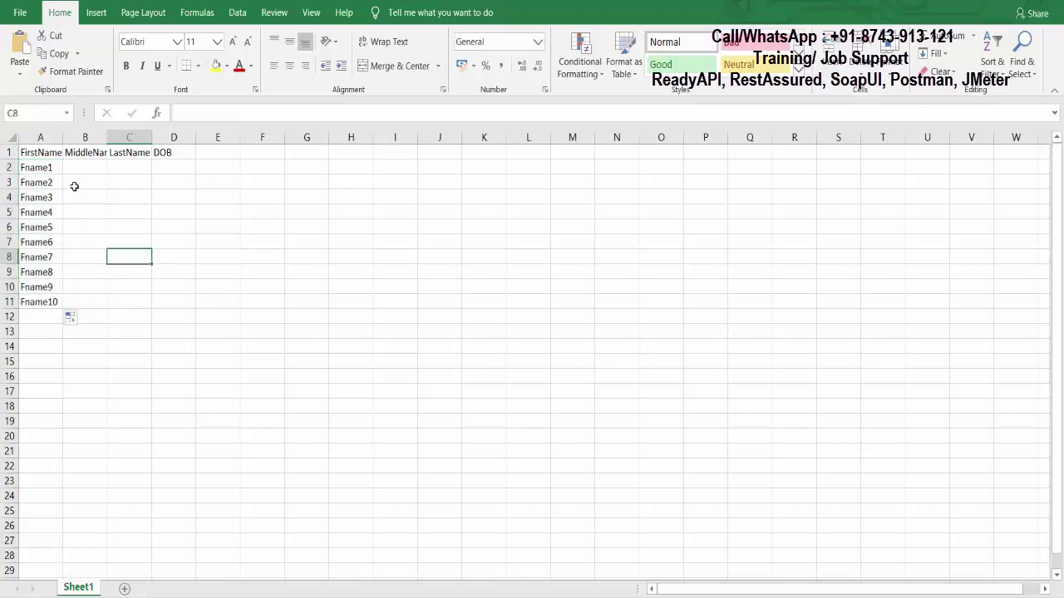
Enter Mname1 and Mname2 under MiddleName and extend the series to Mname10 in row 11
click(74, 170)
text(Mname1)
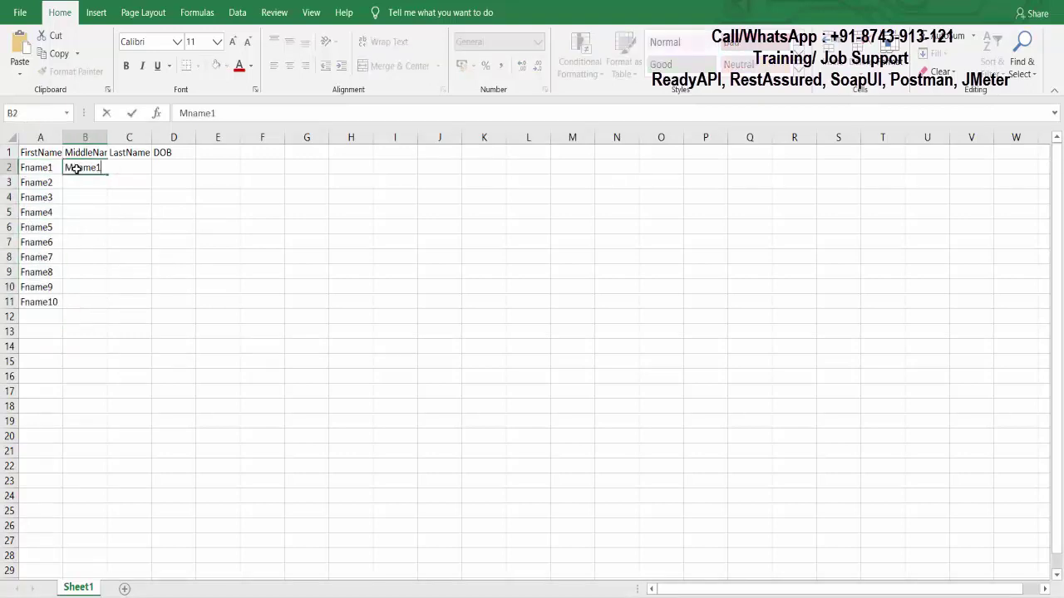
key(Return)
text(M)
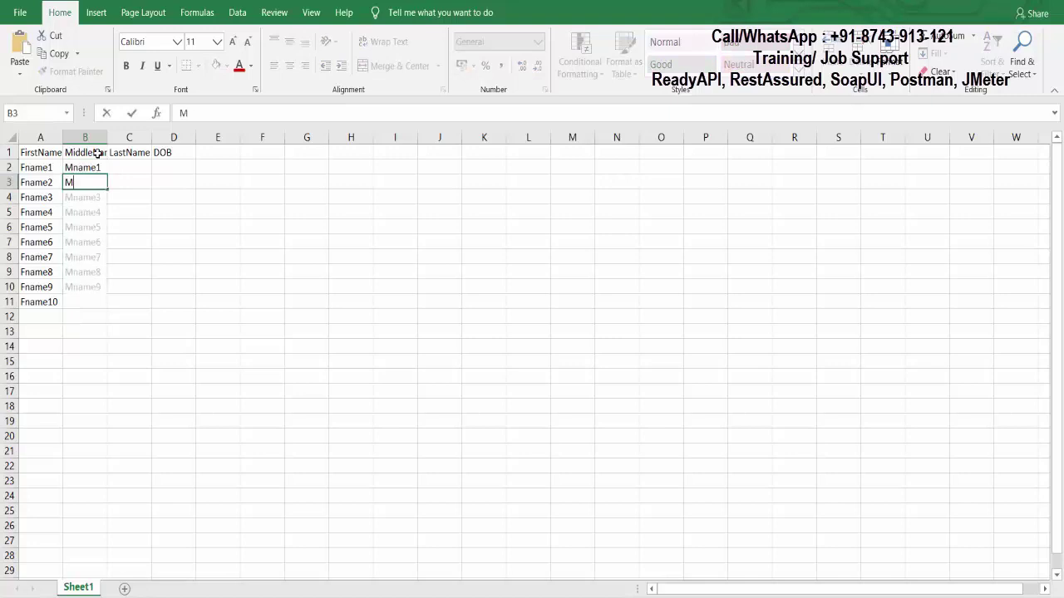
text(name2)
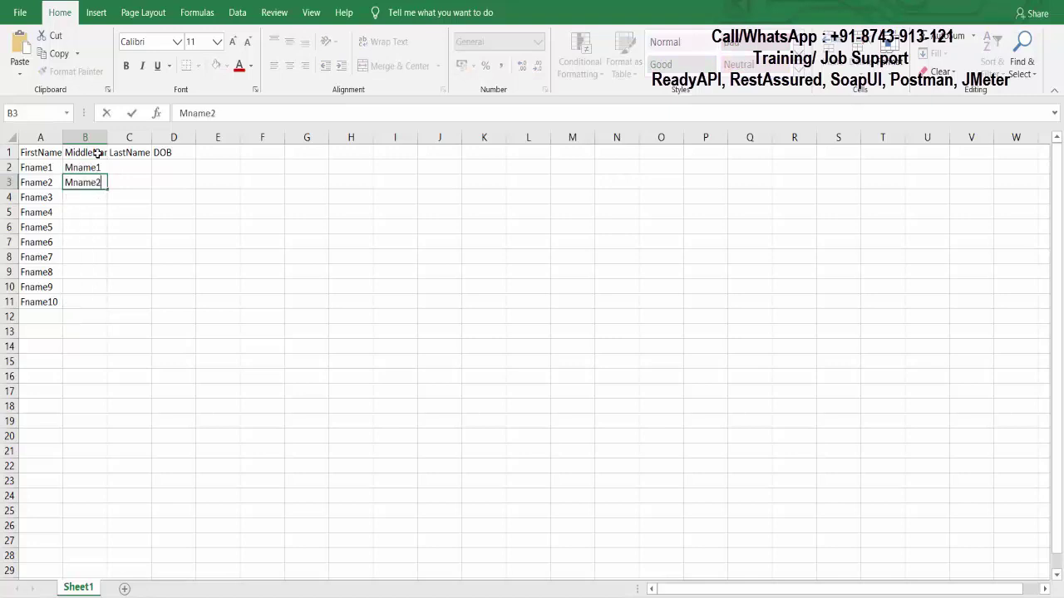
click(113, 289)
drag(98, 170, 106, 304)
click(130, 177)
Enter LName1 and Lname2 under LastName and extend the series to LName10 in row 11, with nothing below
click(135, 168)
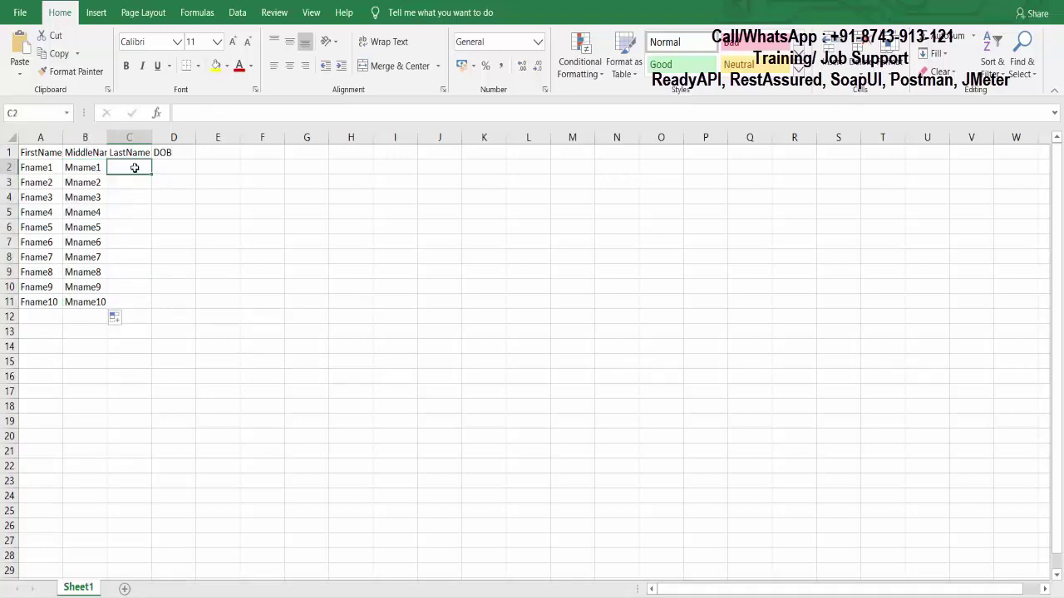
text(LName1)
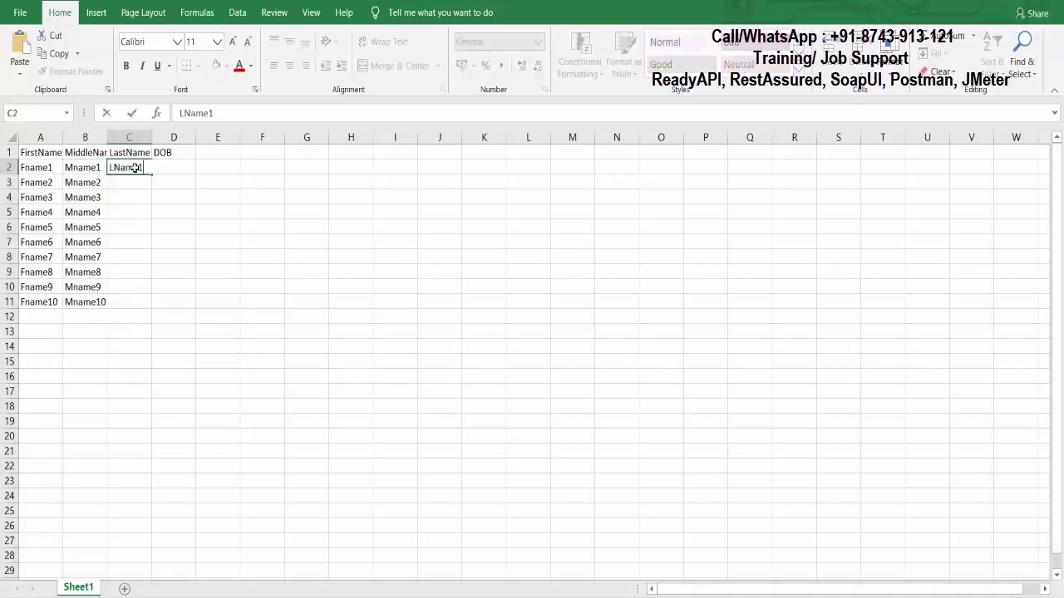
key(Return)
text(Lname2)
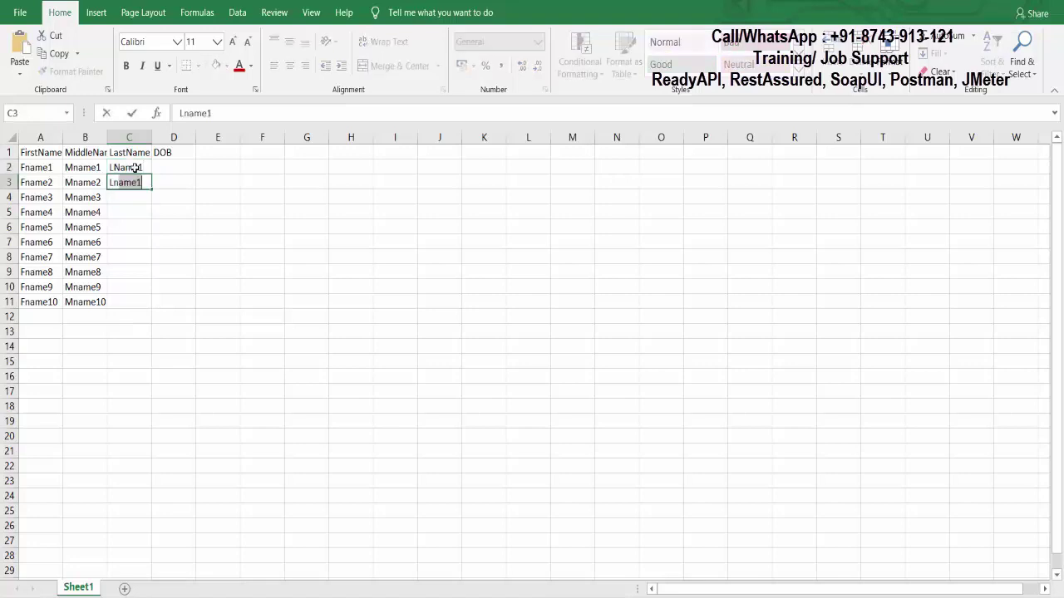
key(Return)
drag(137, 168, 143, 332)
click(159, 199)
click(218, 317)
key(Delete)
click(293, 271)
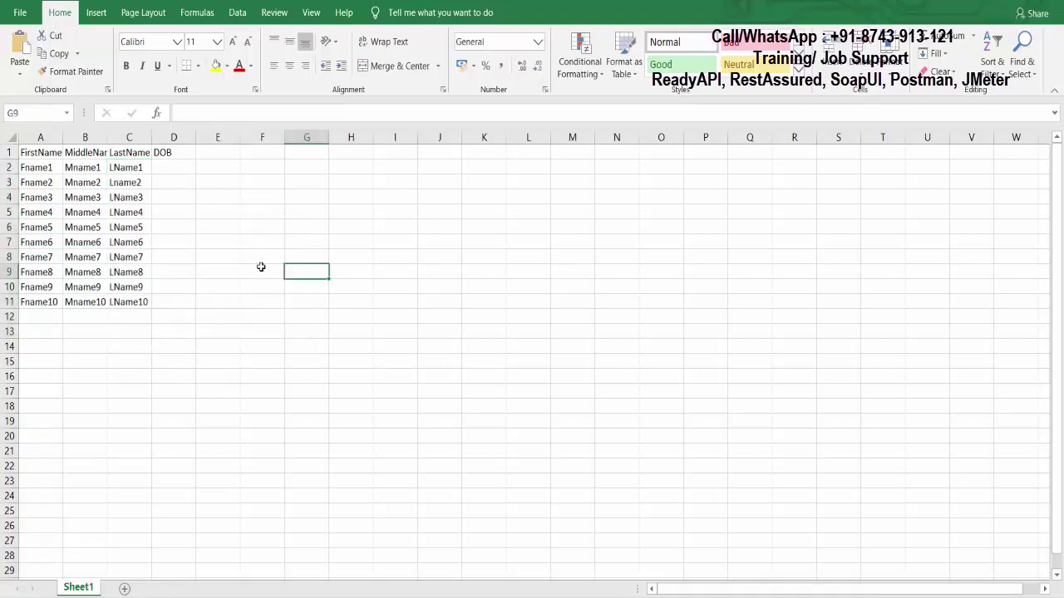
Enter a sample date of birth in D2 and fill the DOB column with consecutive dates down to row 11
click(188, 166)
text(1/12)
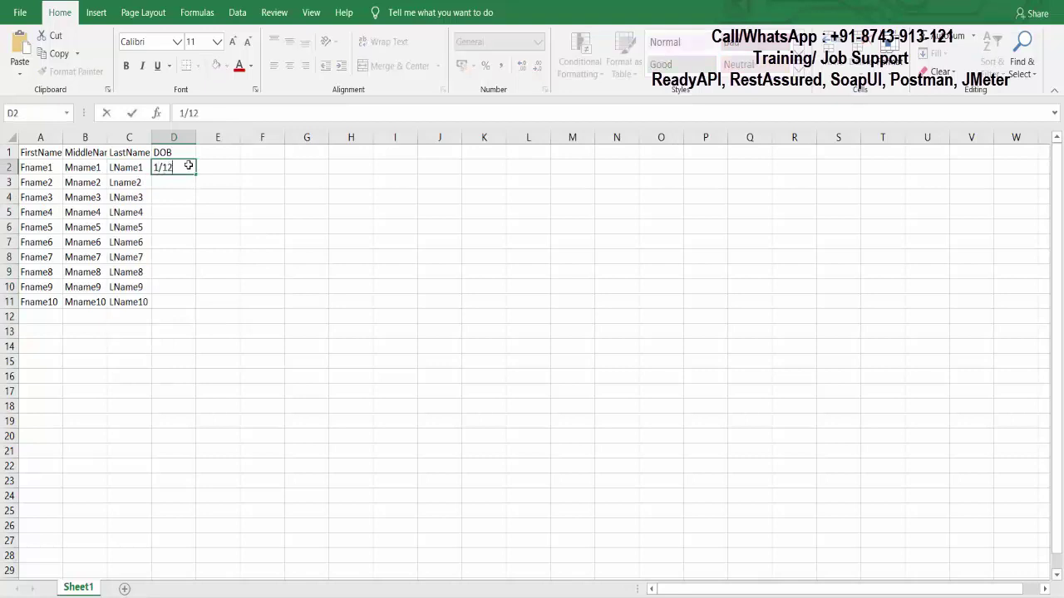
text(/2000)
key(Return)
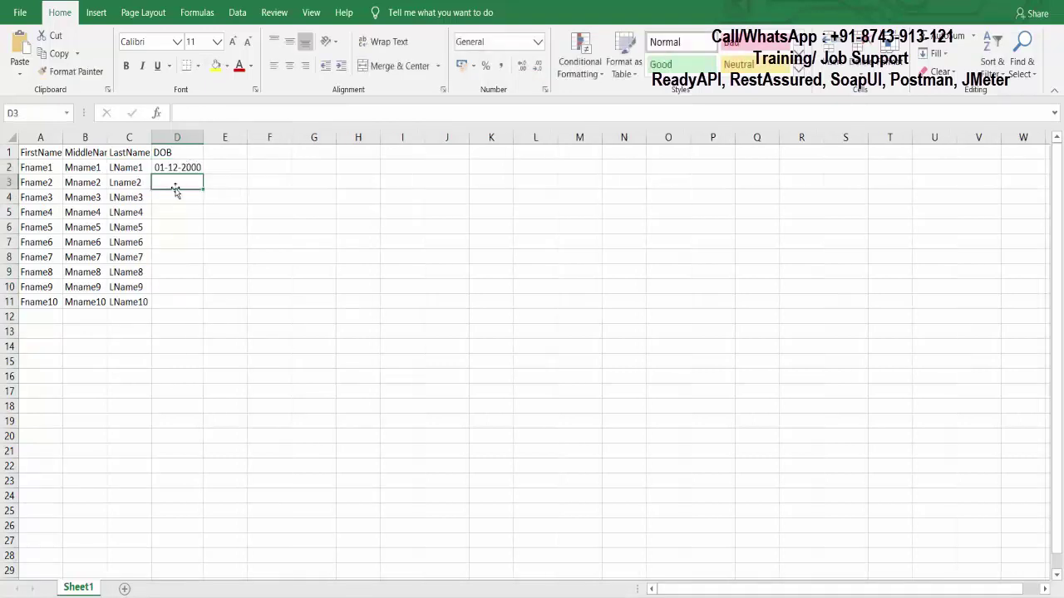
click(199, 168)
drag(204, 174, 203, 308)
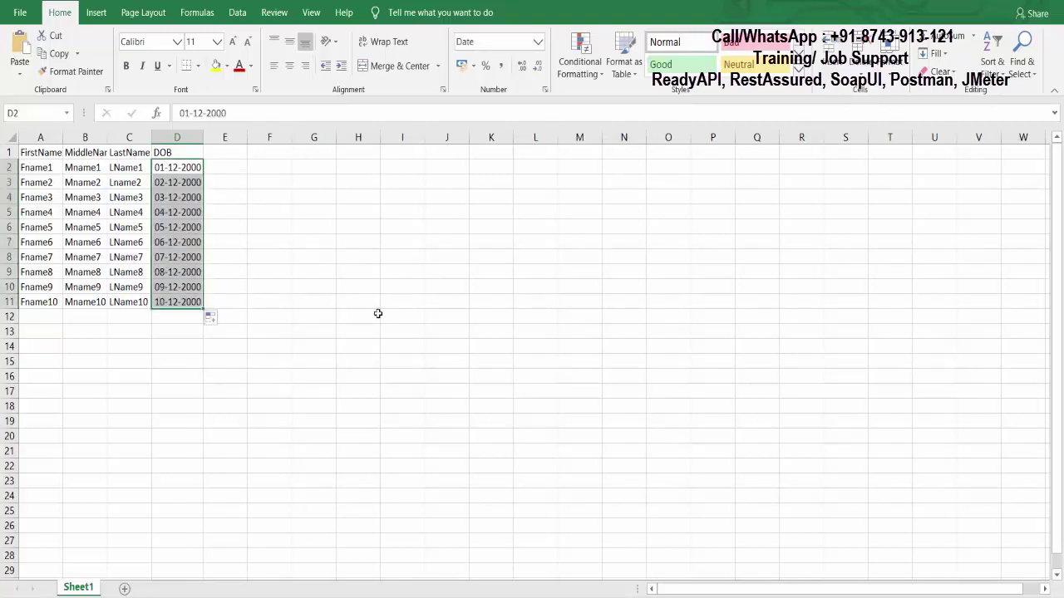
Save the workbook as TData.xlsx in the task folder on the Desktop
click(682, 369)
key(ctrl+s)
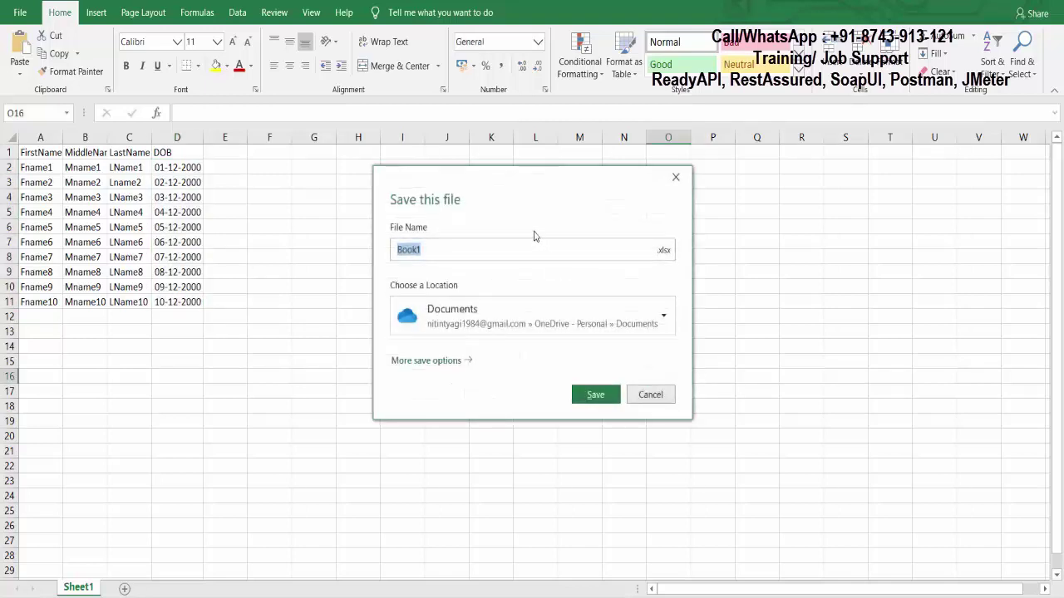
text(TDara)
click(647, 322)
click(477, 470)
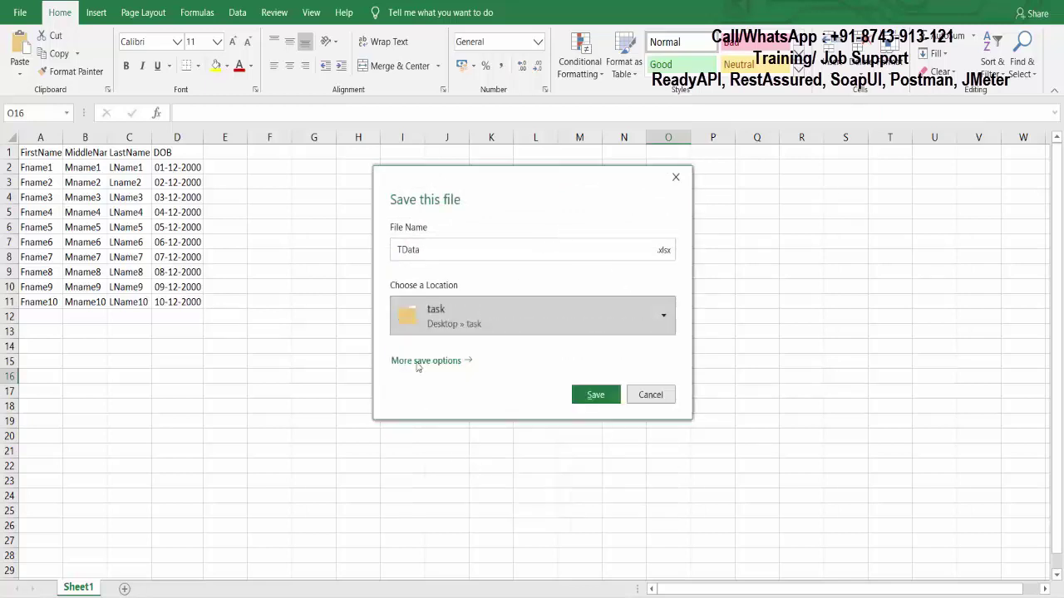
click(594, 395)
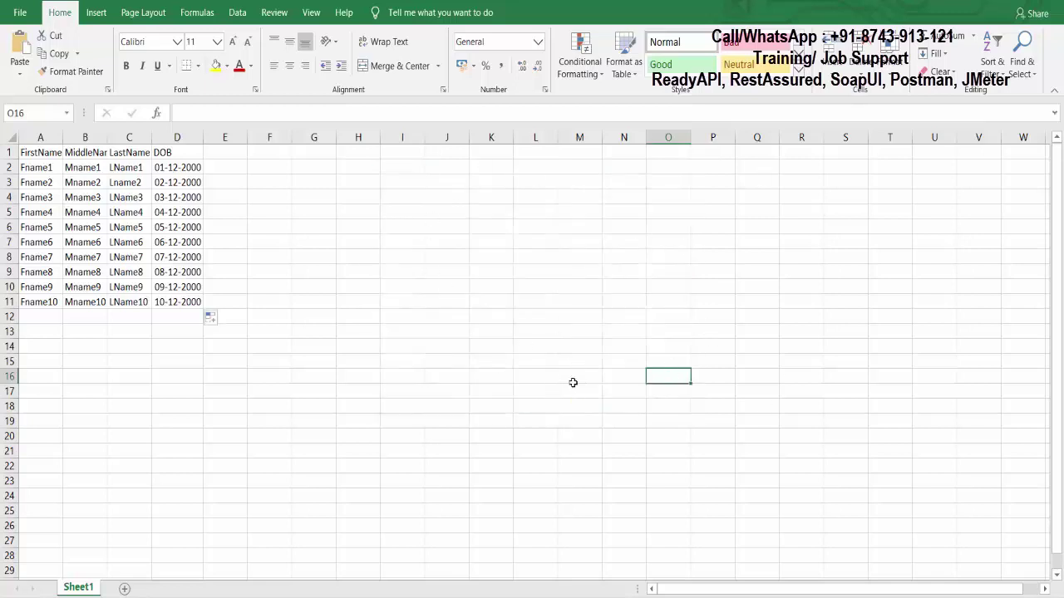
Switch to ReadyAPI, add a DataSource step to DataDriverWithExcel and move it before AddStudent
key(alt+Tab)
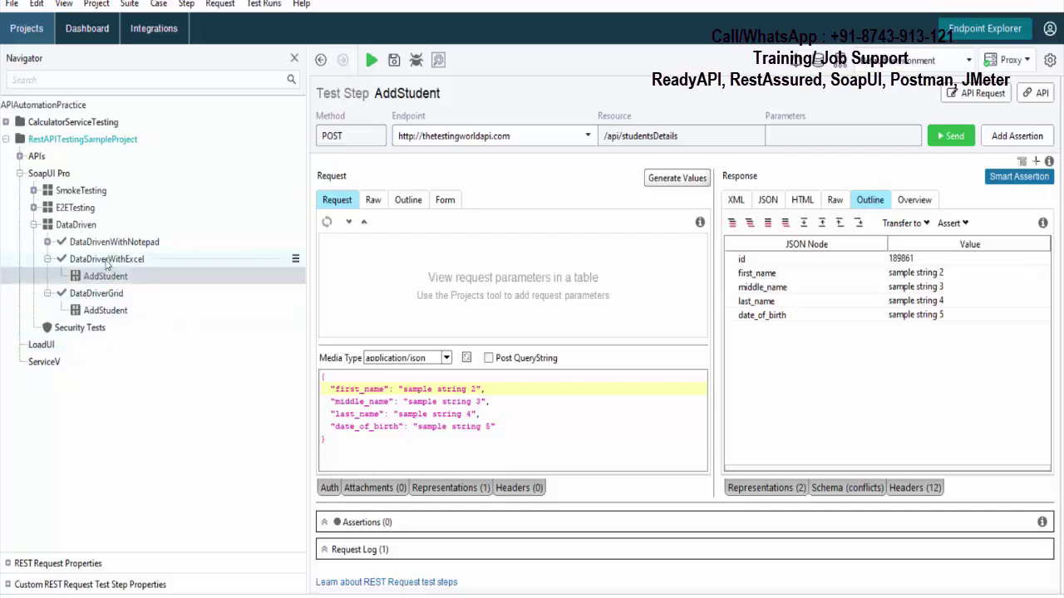
right_click(106, 262)
mouse_move(193, 331)
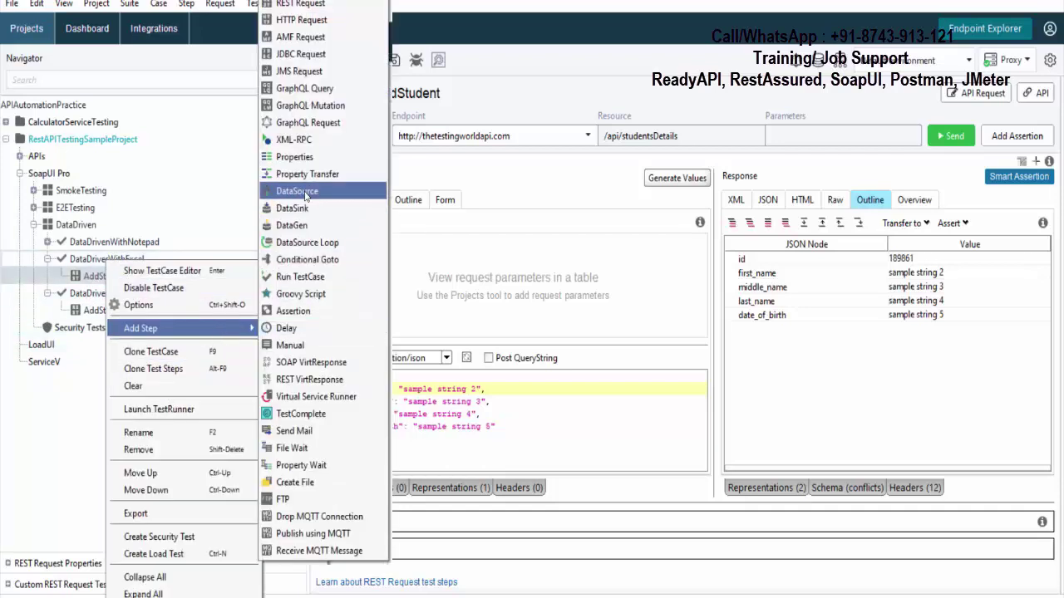
click(302, 193)
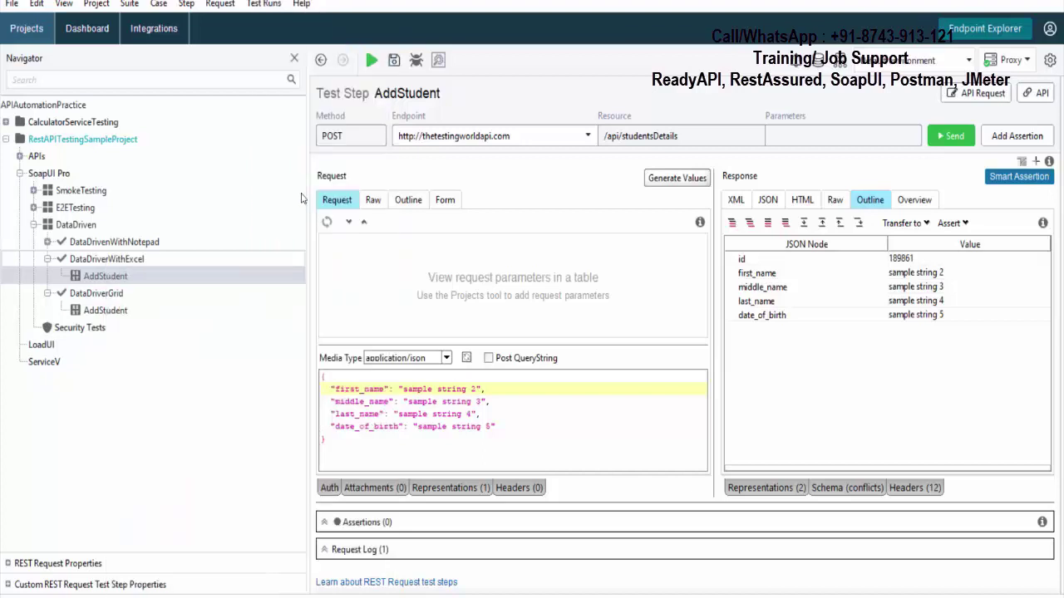
click(506, 321)
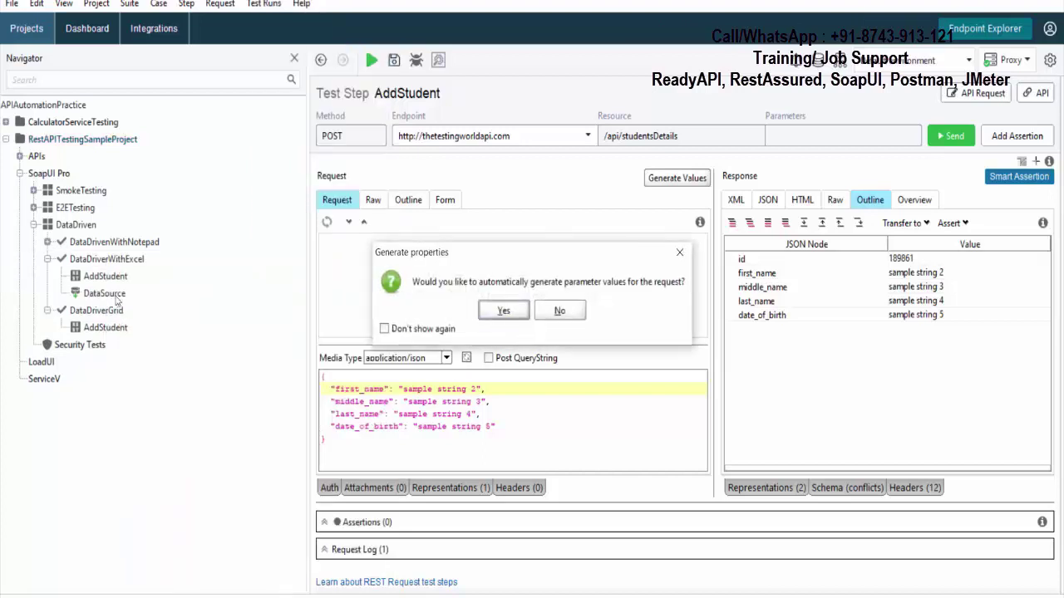
click(503, 311)
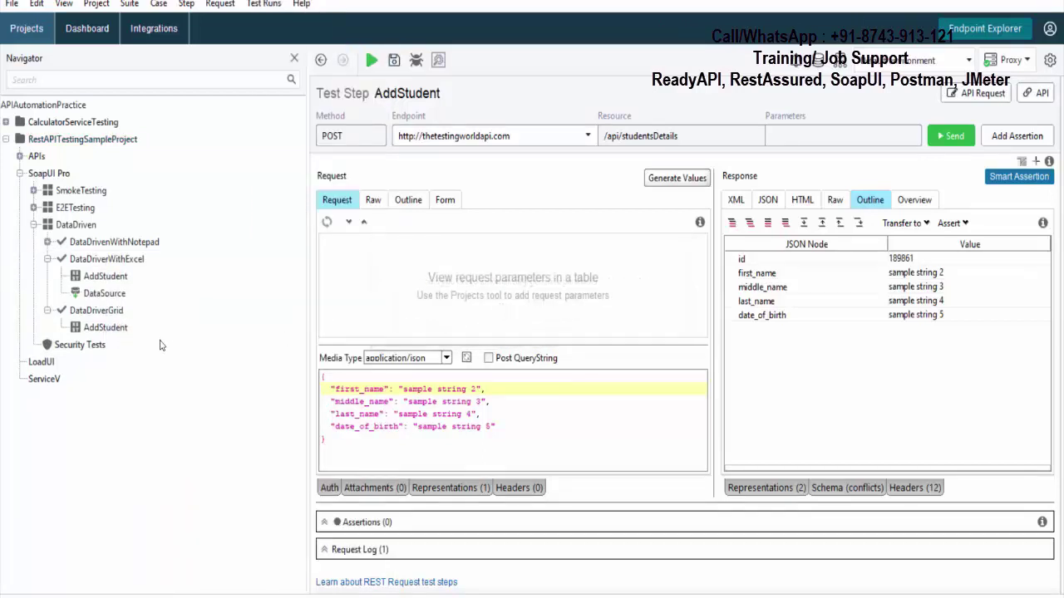
click(160, 299)
drag(123, 297, 122, 278)
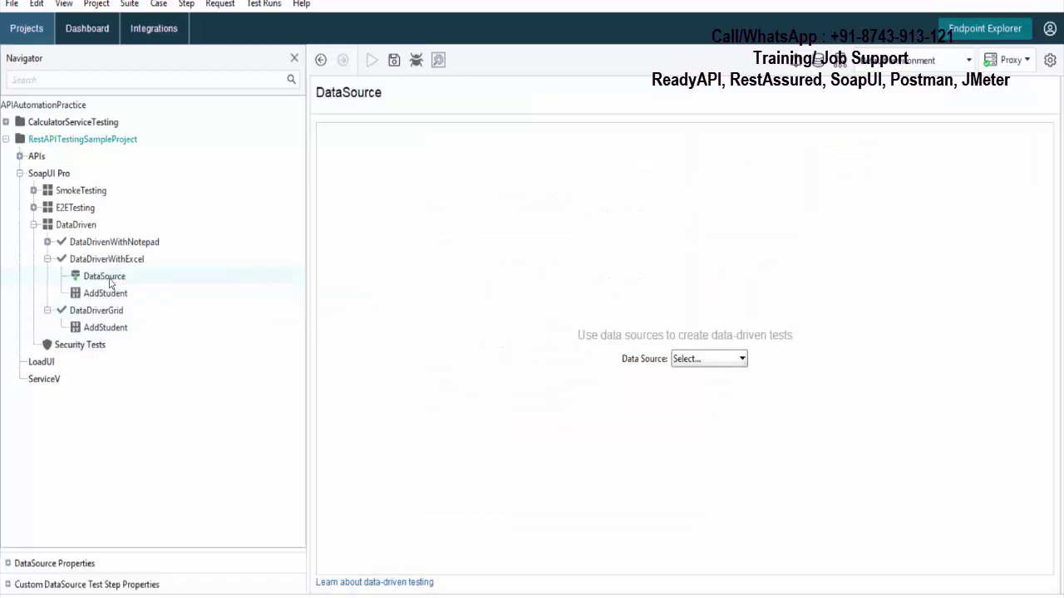
Set the data source type to Excel and add a property named Fname
click(697, 359)
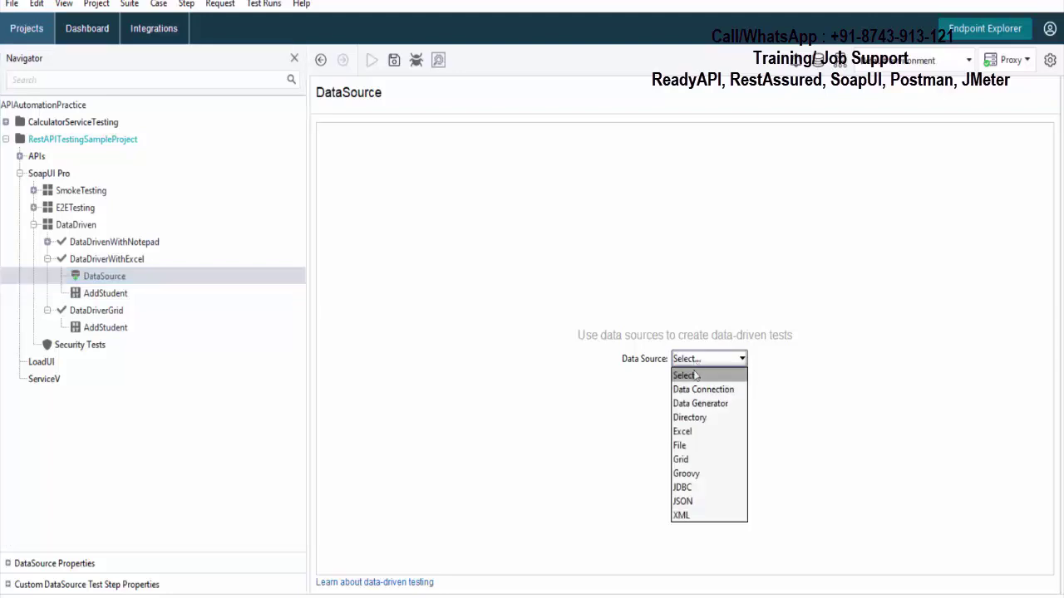
click(694, 431)
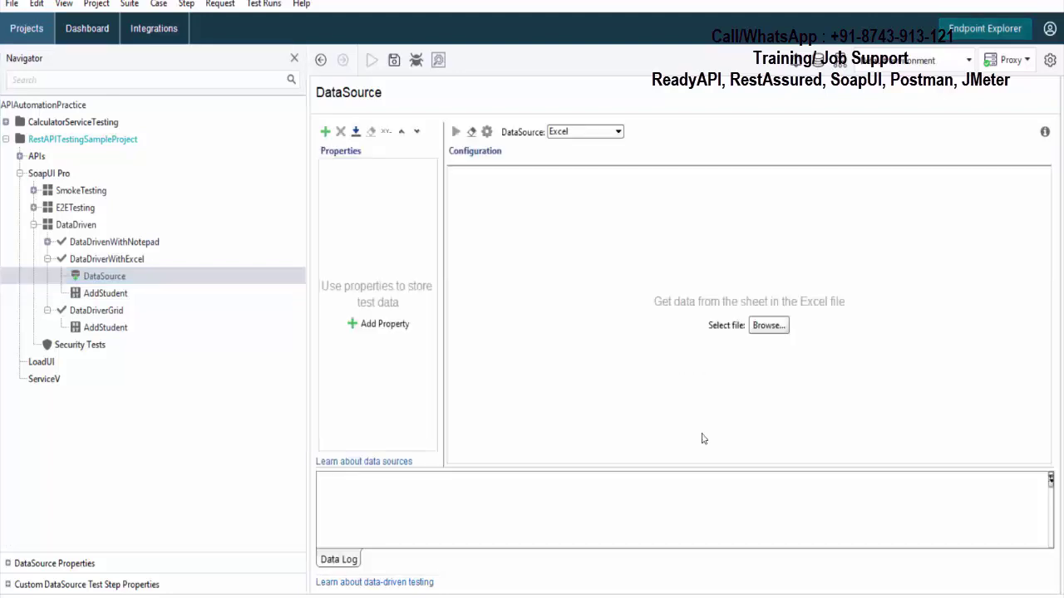
click(378, 324)
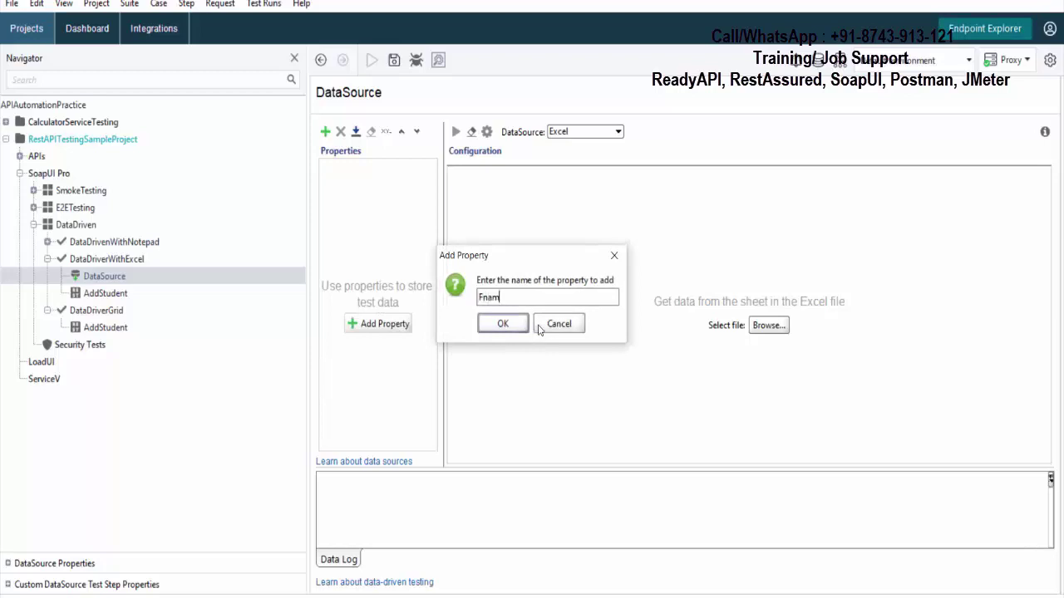
click(503, 323)
Add the properties Mname, LName and DOB to the Excel data source
click(324, 131)
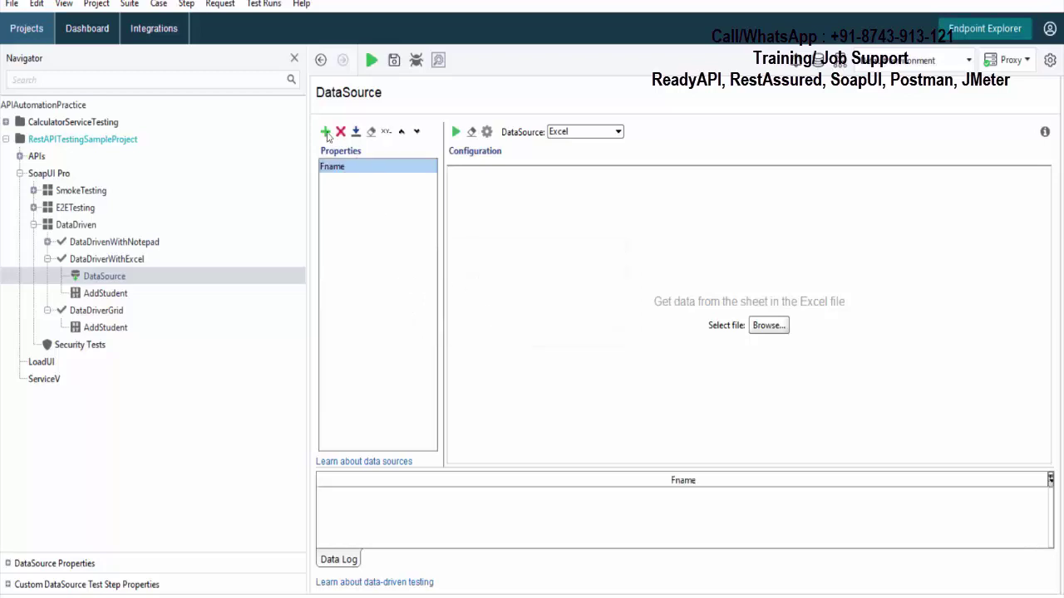
text(Mname)
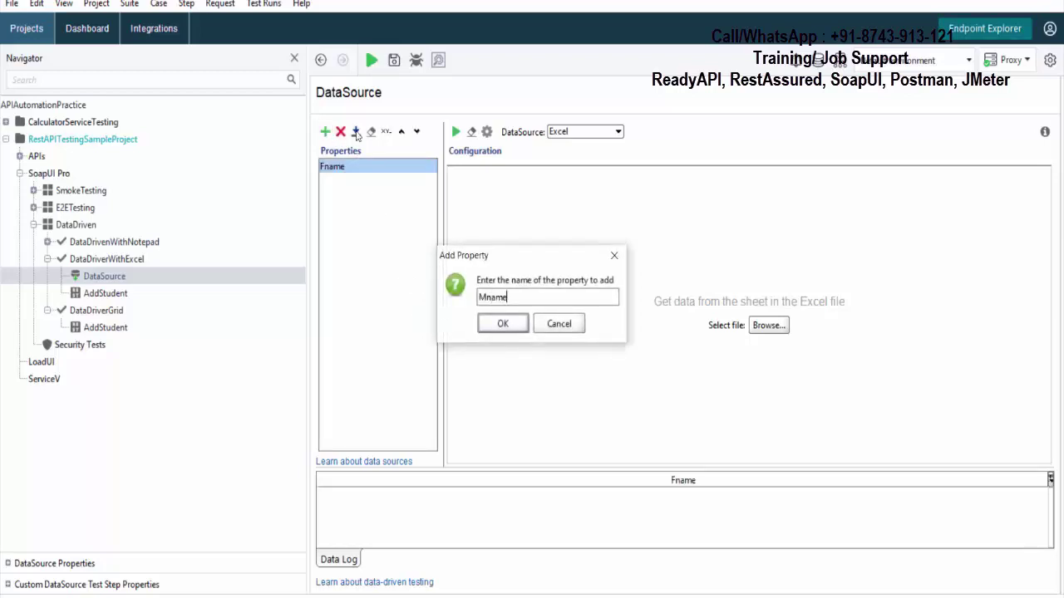
click(502, 323)
click(326, 133)
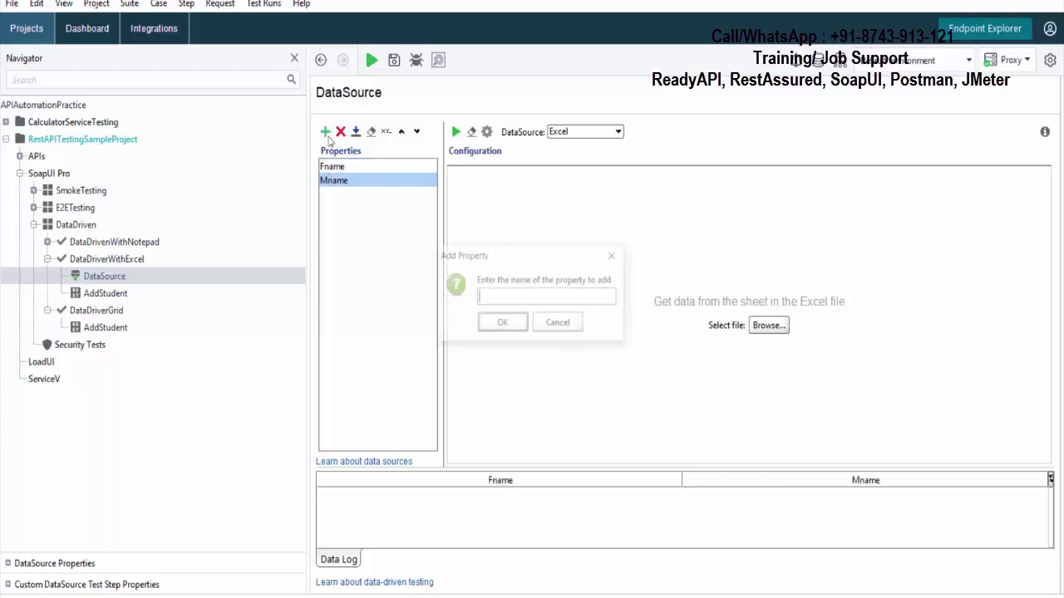
text(LName)
click(491, 323)
click(325, 133)
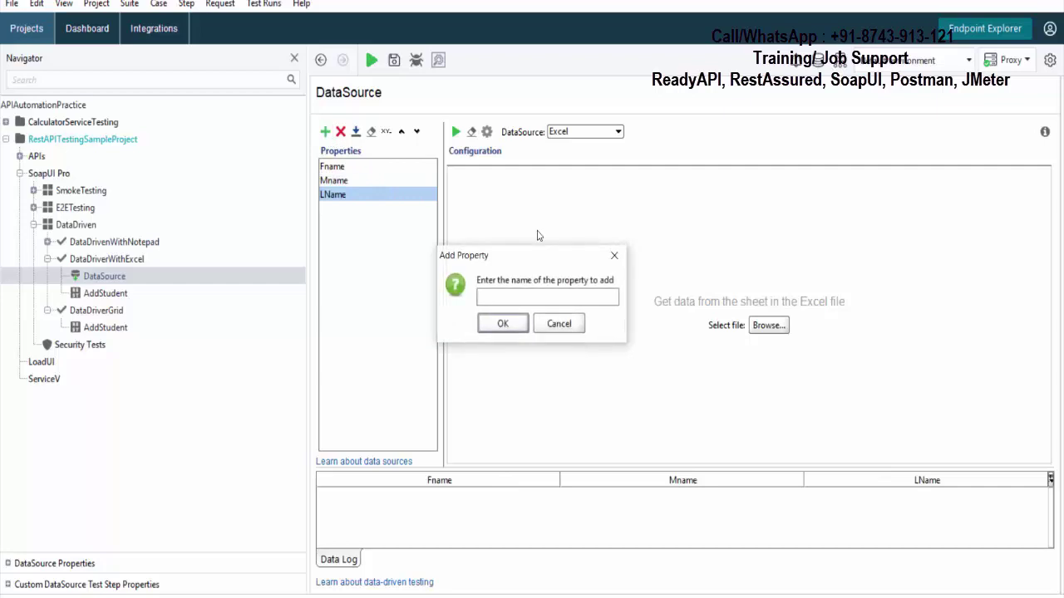
text(DOB)
key(Return)
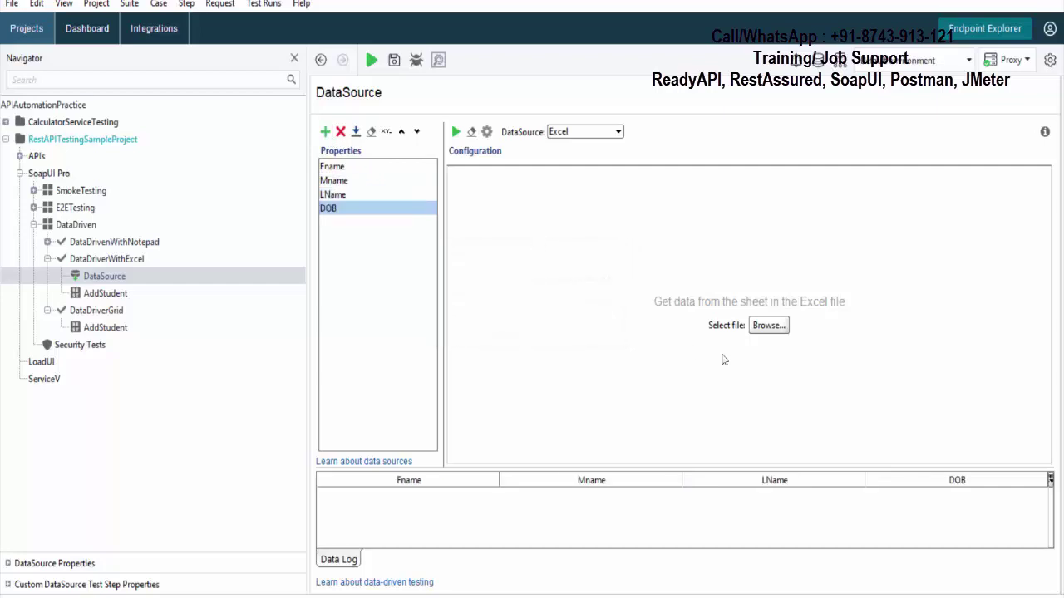
Choose TData.xlsx from the Desktop's task folder as the data source file
click(779, 329)
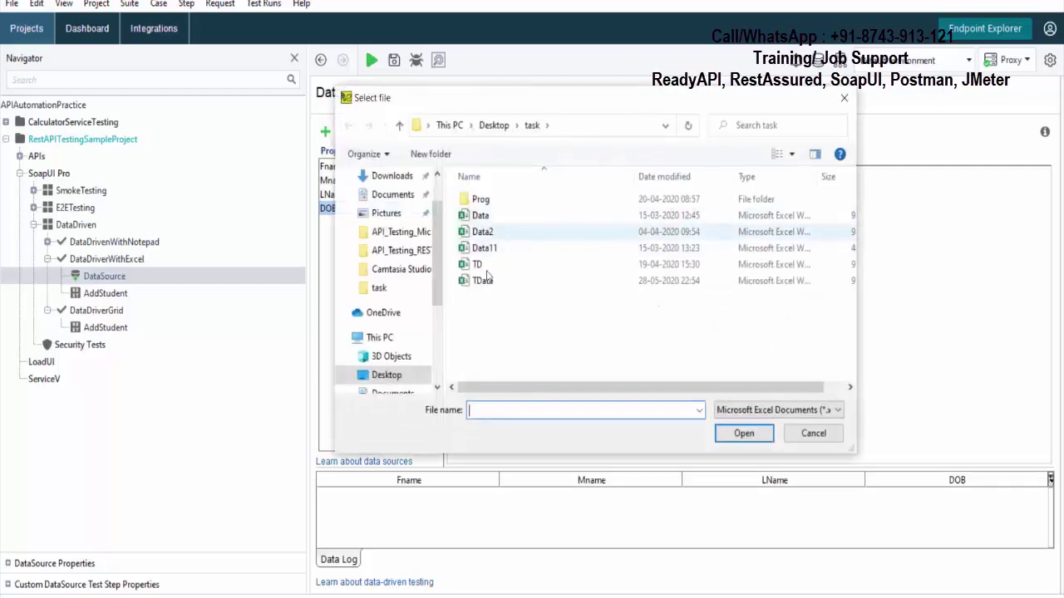
click(664, 176)
double_click(499, 198)
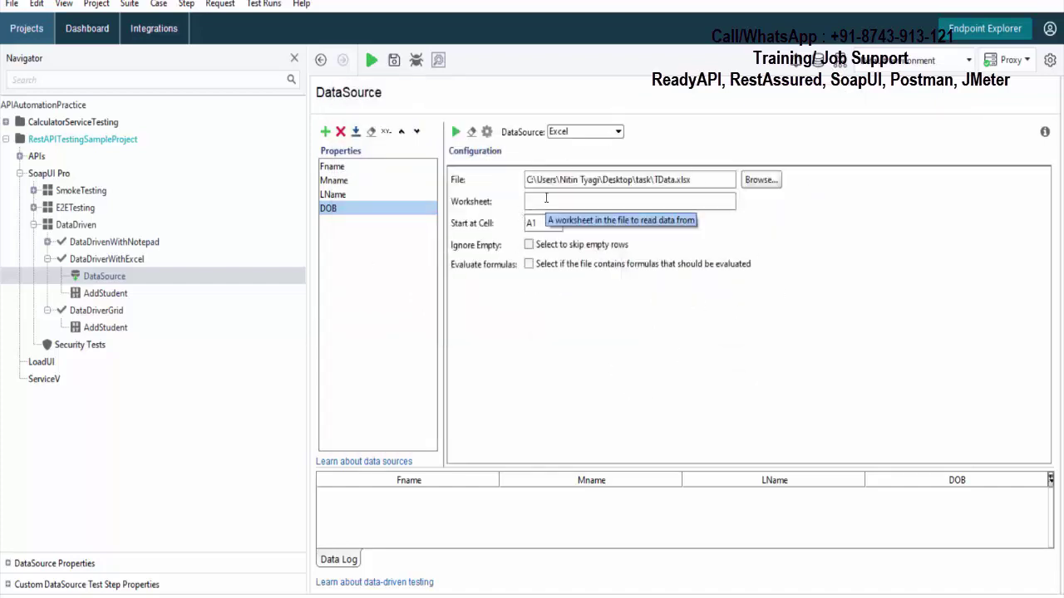
Copy the sheet name from the Excel workbook and enter Sheet1 as the data source's worksheet in ReadyAPI
key(alt+Tab)
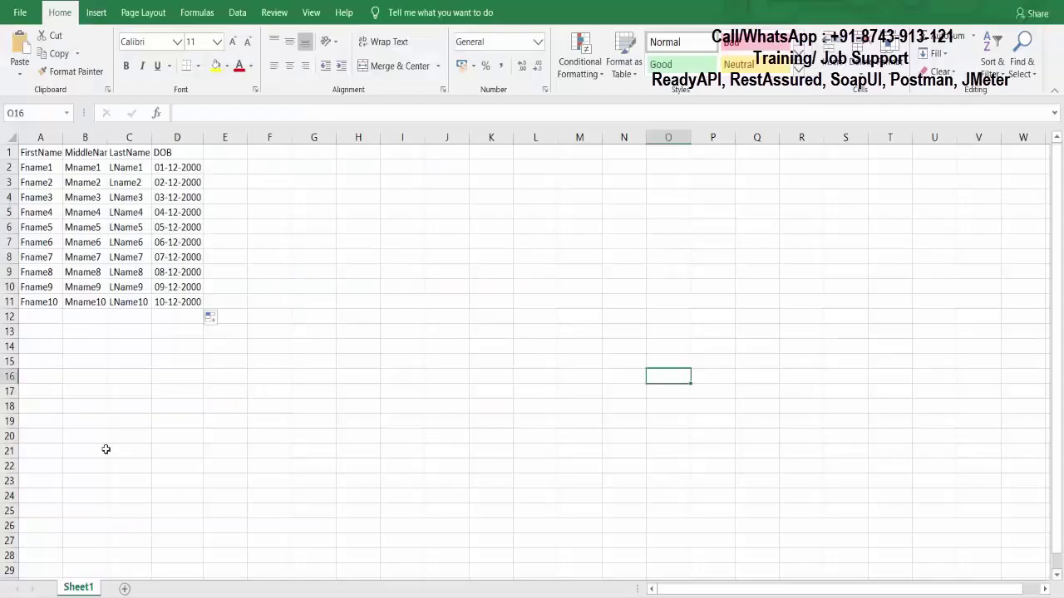
double_click(74, 589)
key(ctrl+c)
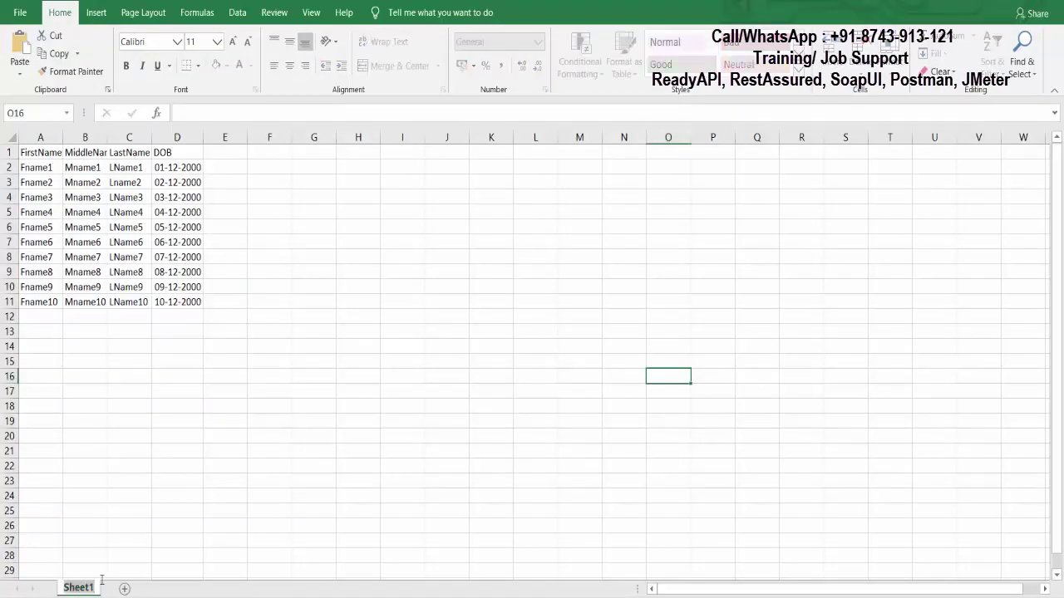
key(alt+Tab)
click(549, 201)
key(ctrl+v)
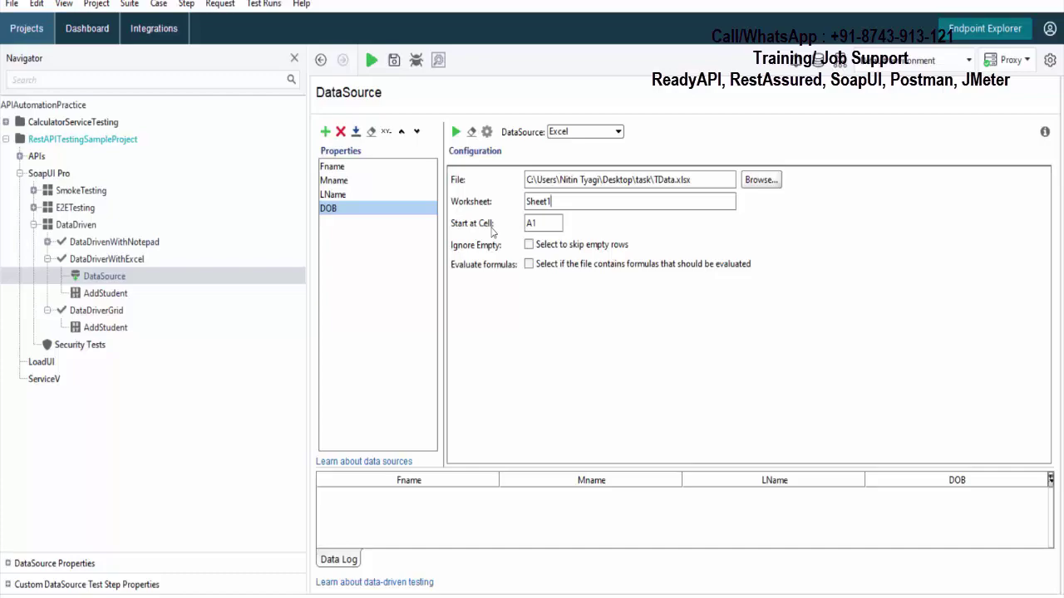
Check in the Excel workbook where the student data begins, and set the data source's start cell to A2 in ReadyAPI
key(alt+Tab)
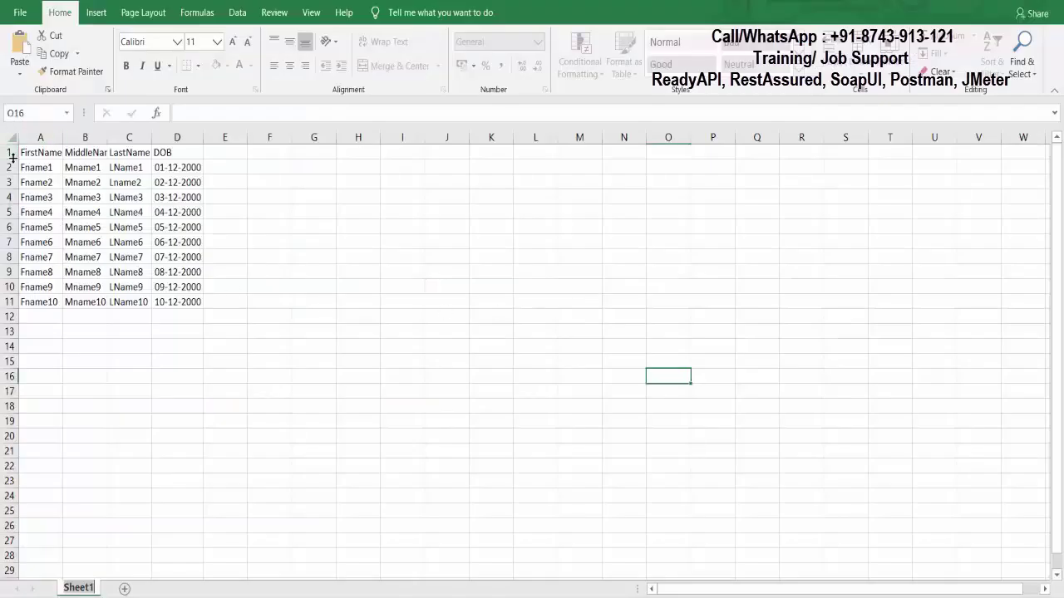
click(40, 137)
click(41, 150)
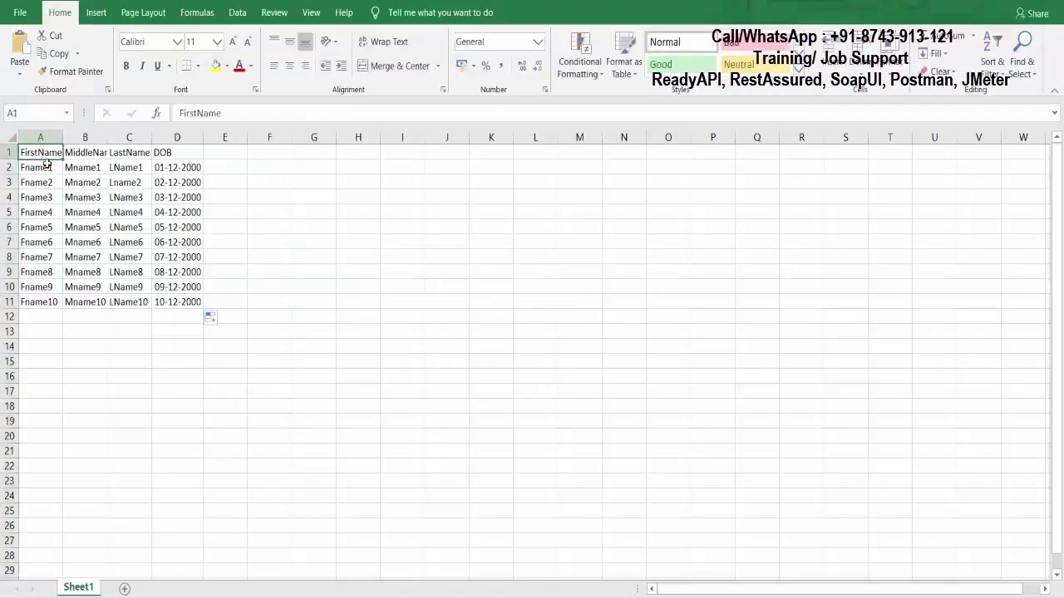
click(50, 182)
click(43, 138)
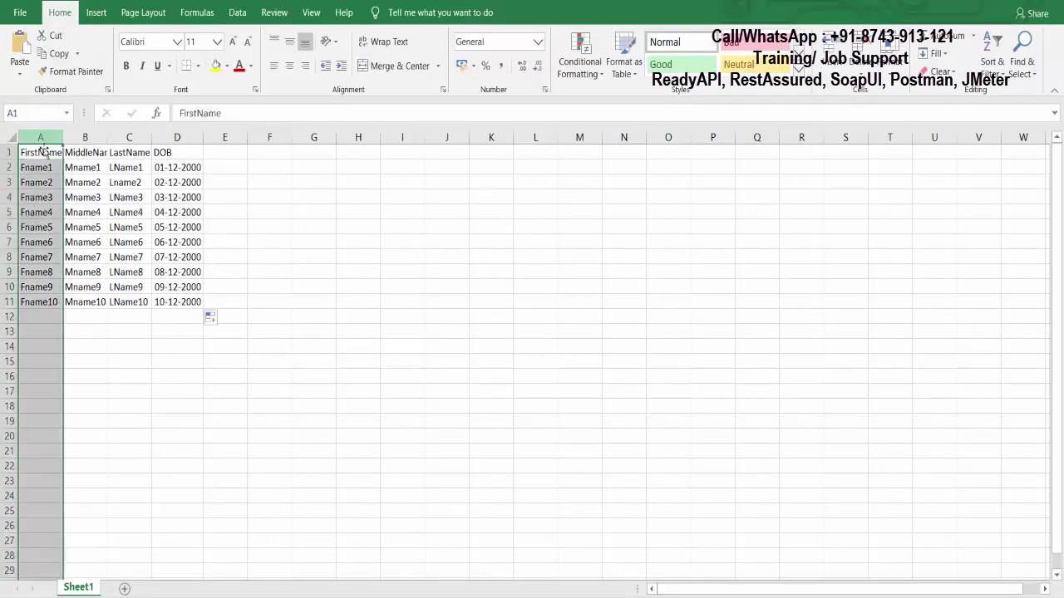
click(12, 167)
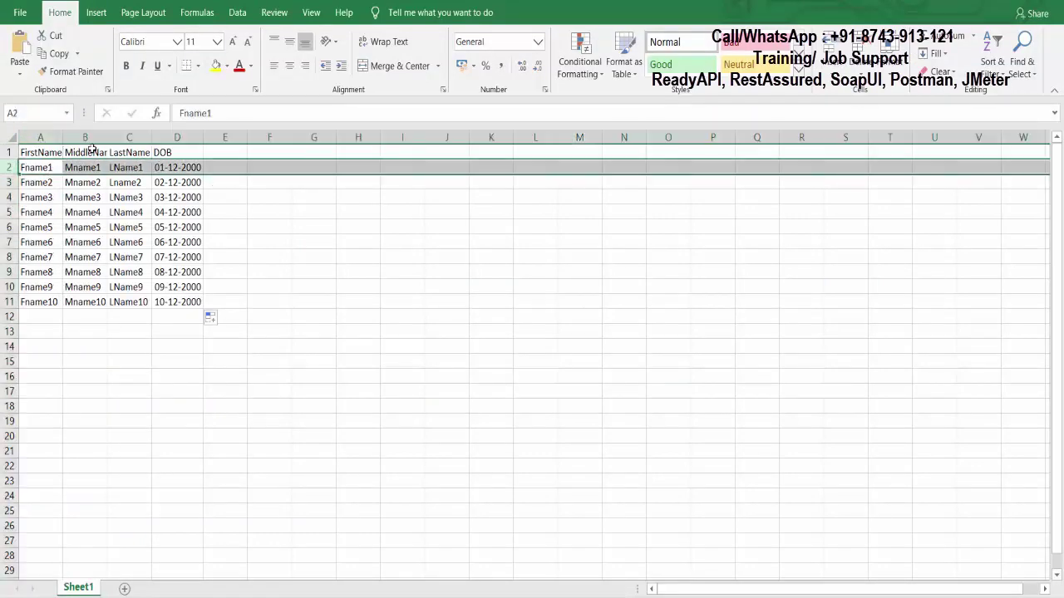
key(alt+Tab)
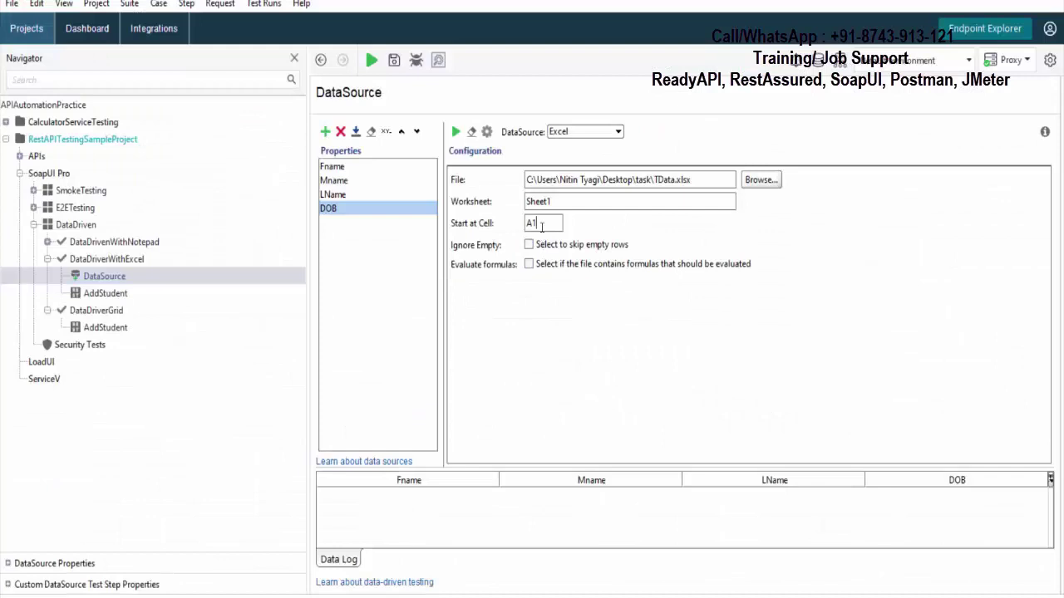
click(541, 227)
key(BackSpace)
text(2)
Test the Excel data source with a maximum of 2 rows
click(456, 133)
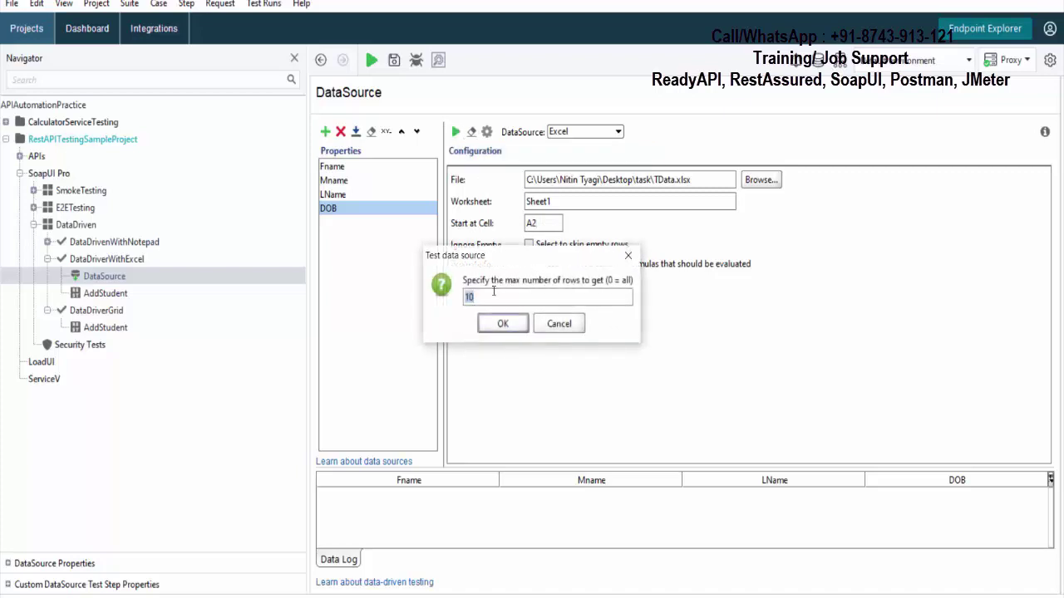
text(2)
click(503, 324)
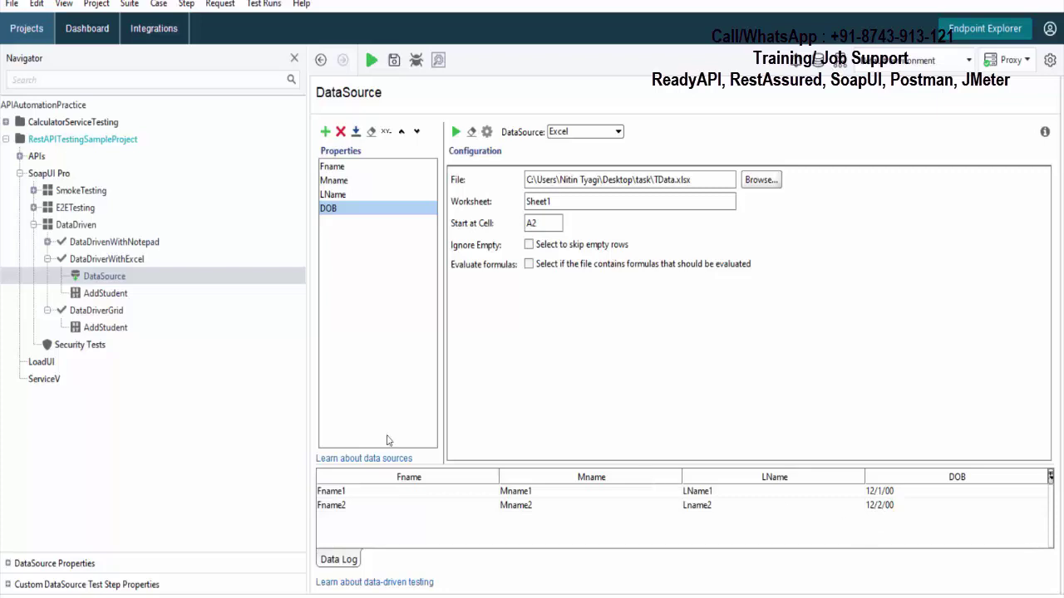
In the AddStudent request body of DataDriverWithExcel, replace the sample first_name value with the DataSource property Fname
click(106, 293)
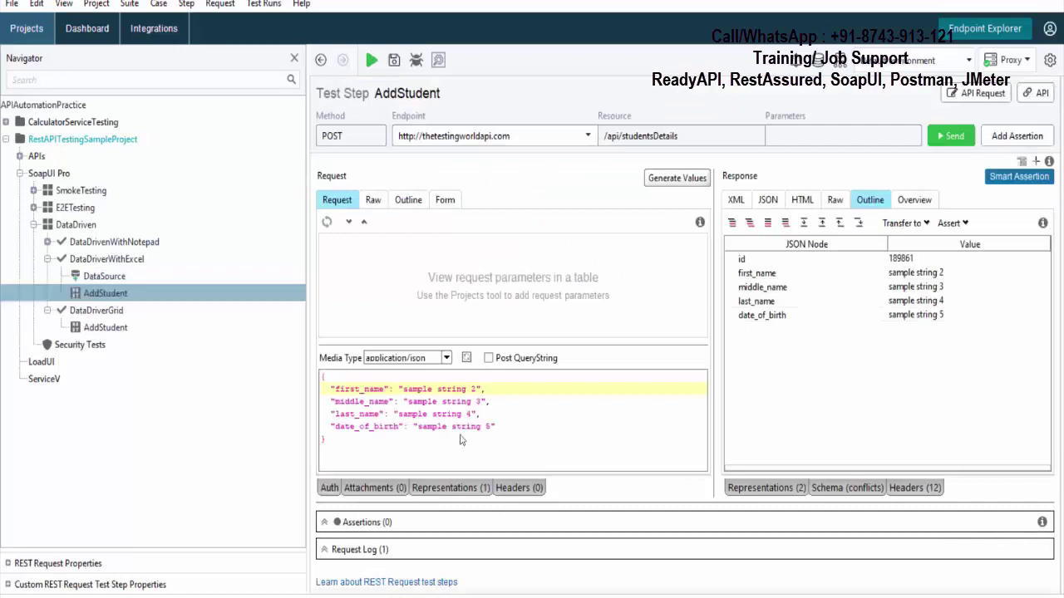
drag(403, 389, 480, 392)
key(BackSpace)
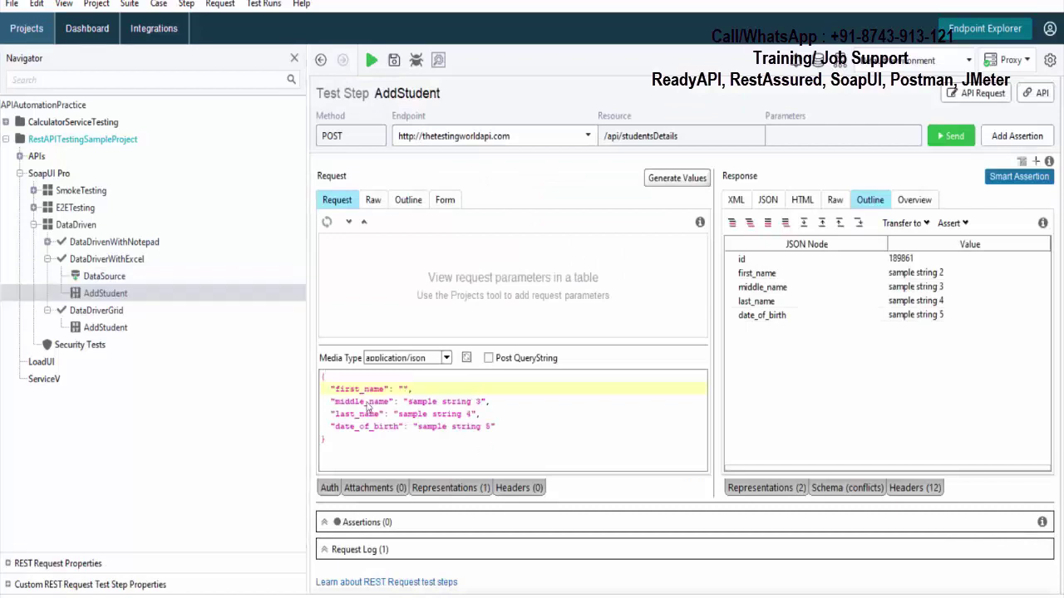
right_click(407, 393)
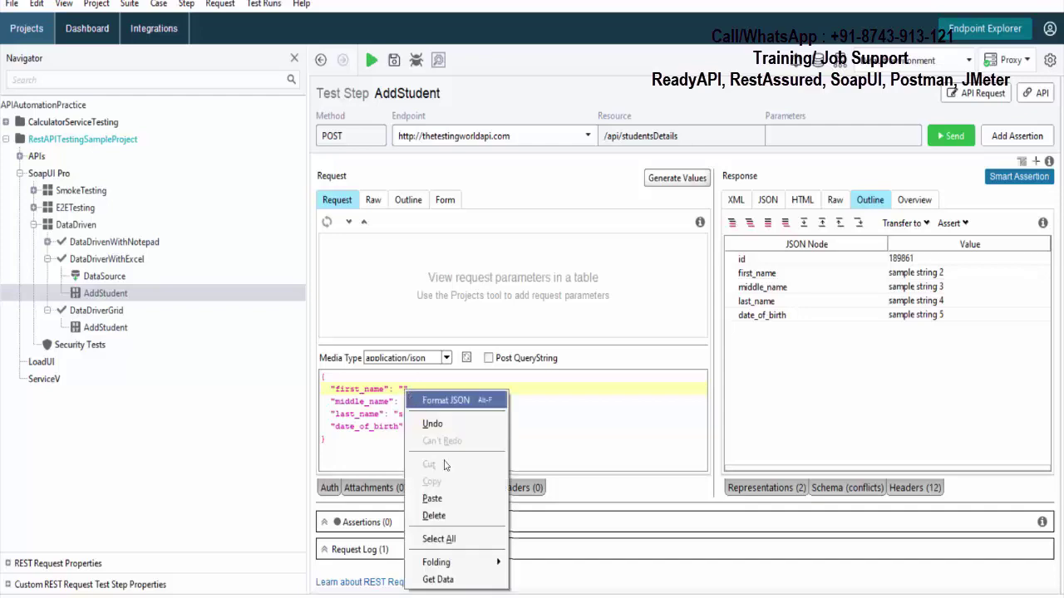
click(464, 577)
click(582, 235)
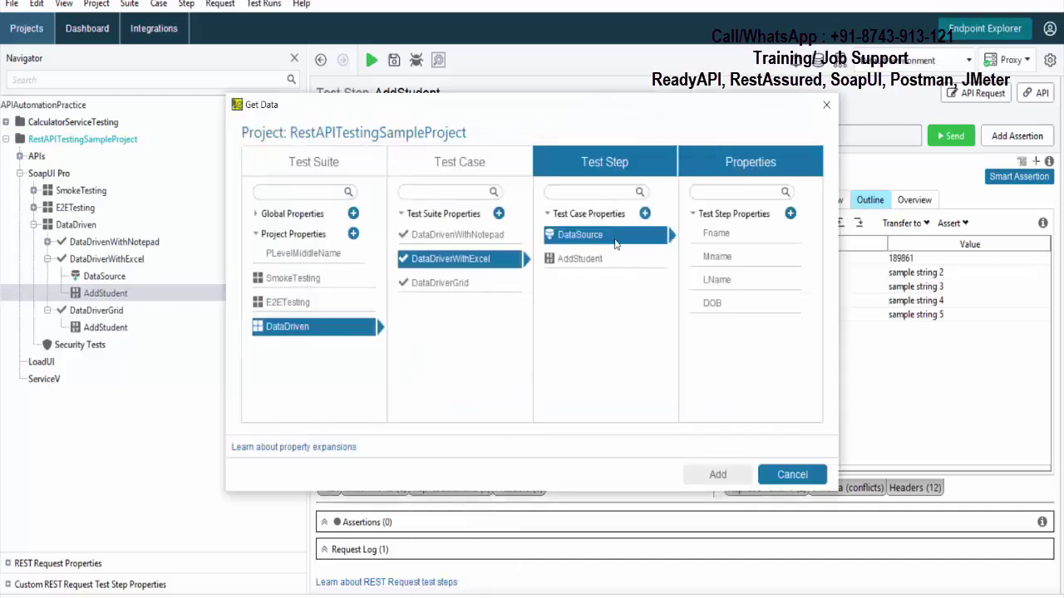
click(716, 234)
click(717, 475)
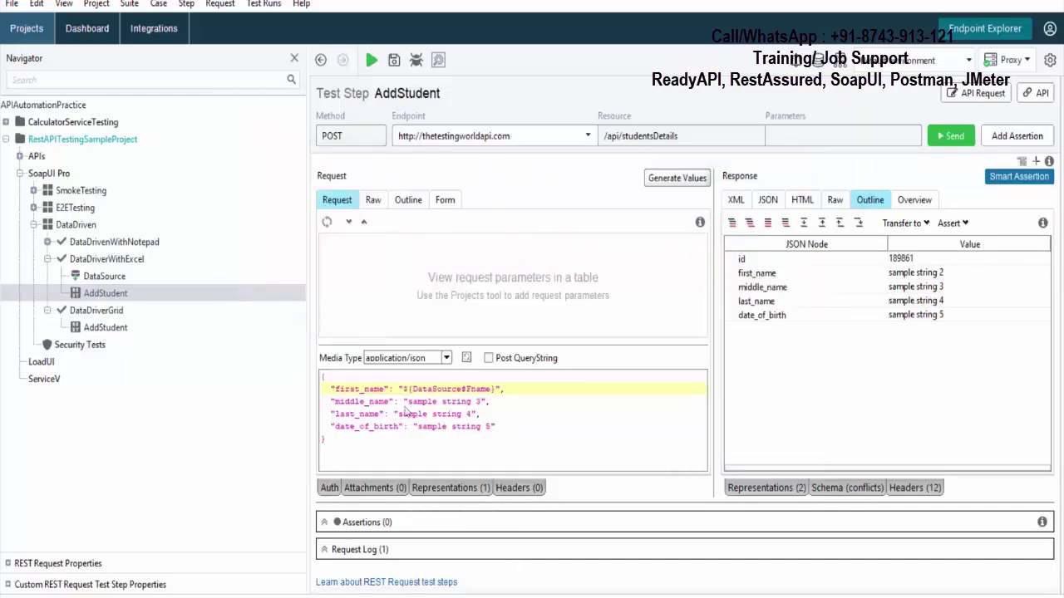
Replace the sample middle_name value in the request body with the DataSource property Mname
drag(410, 407, 480, 404)
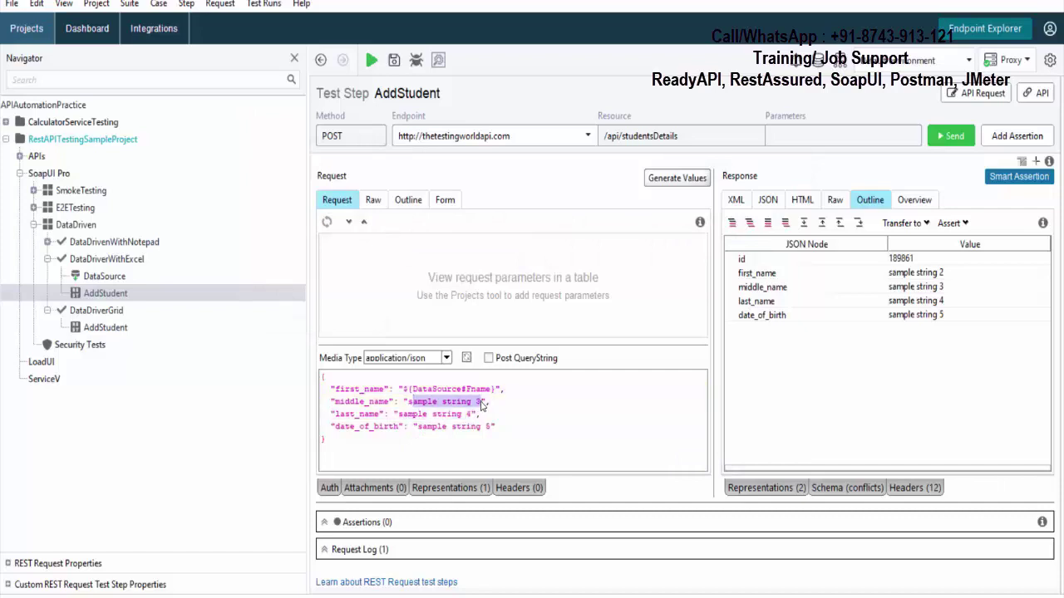
key(BackSpace)
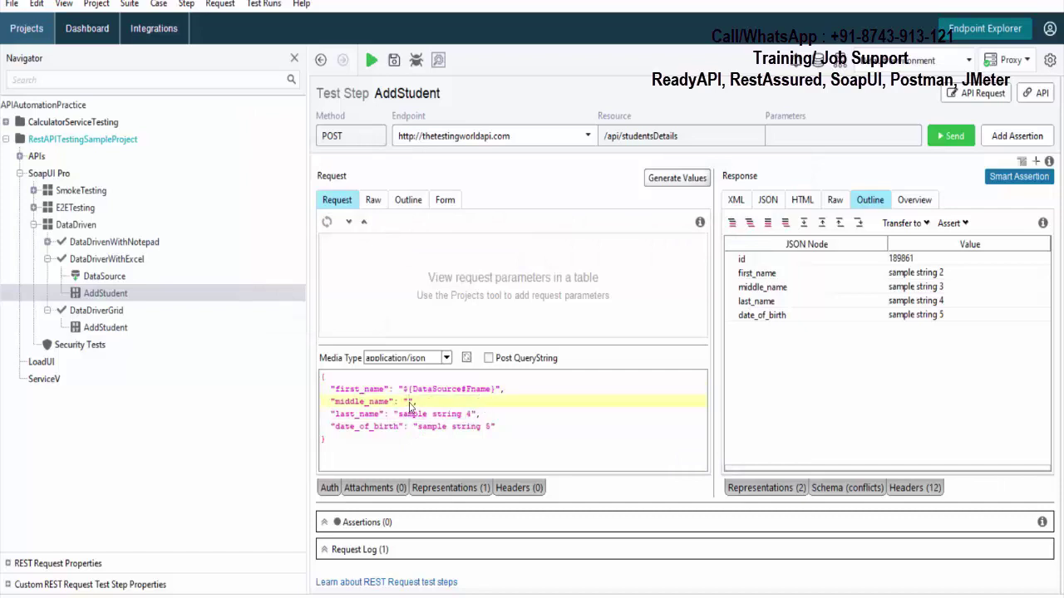
right_click(407, 403)
click(437, 587)
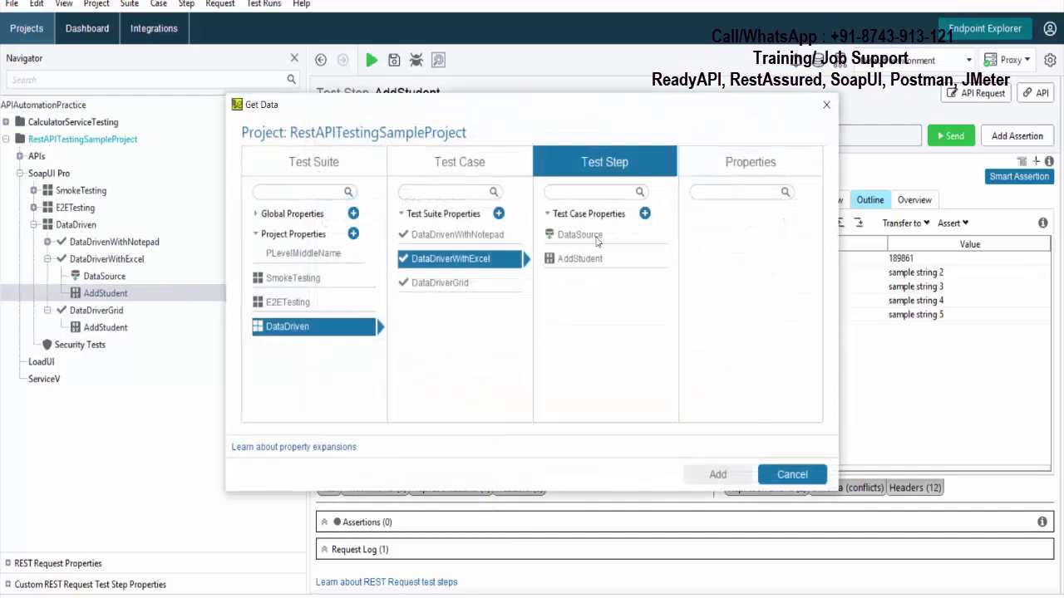
click(579, 234)
double_click(756, 257)
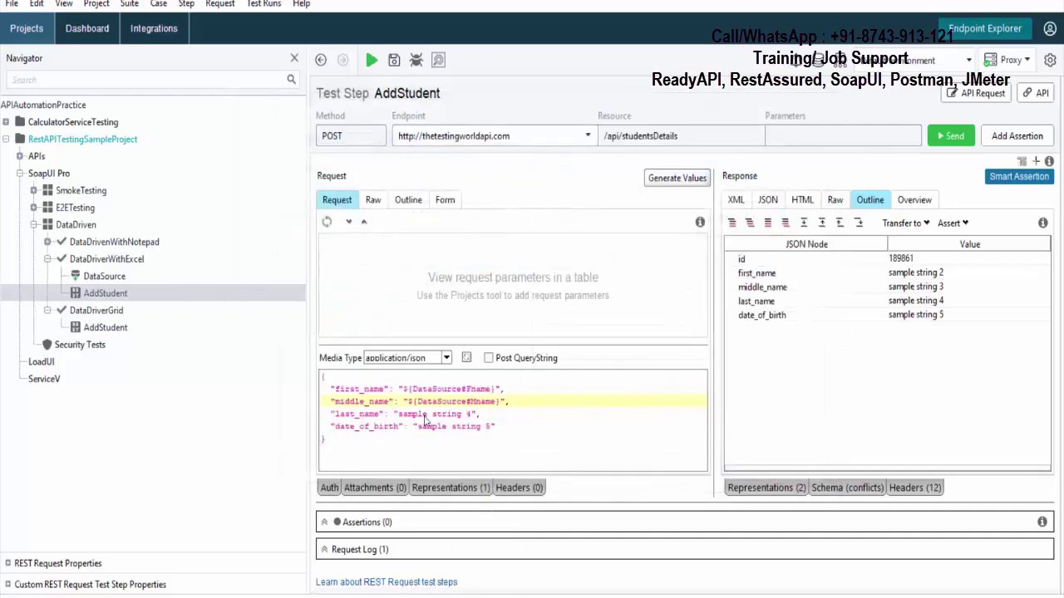
Replace the sample last_name value in the request body with the DataSource property LName
drag(399, 416, 471, 415)
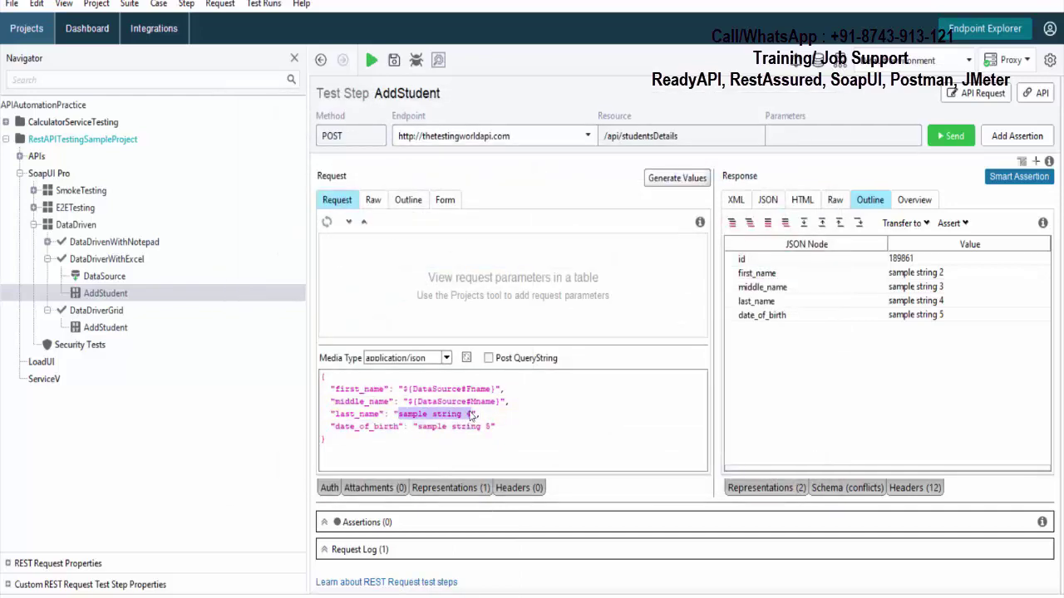
key(Delete)
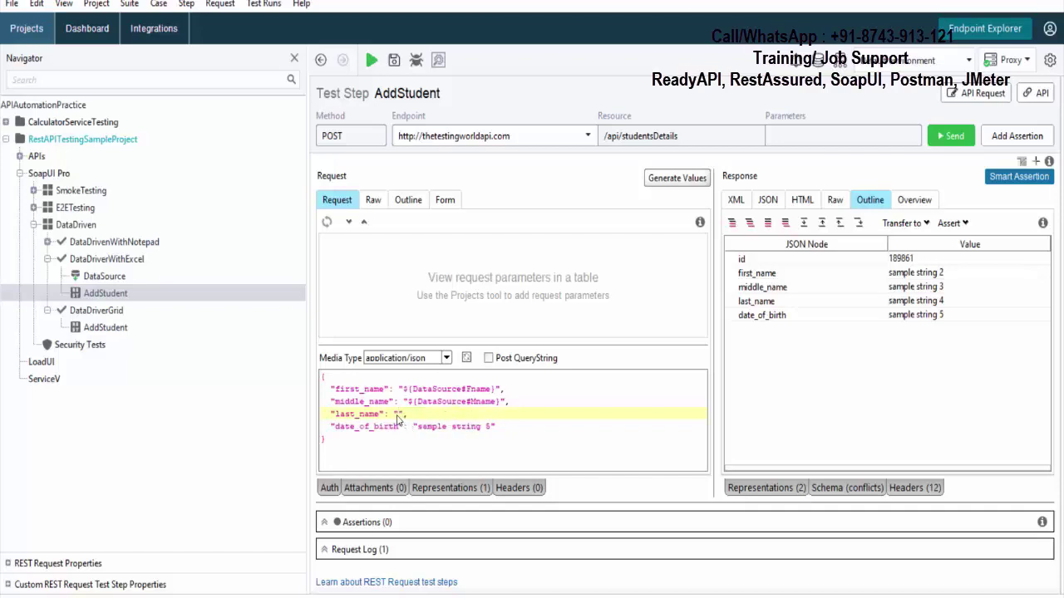
right_click(398, 420)
click(423, 520)
Replace the sample date_of_birth value in the request body with the DataSource property DOB of DataDriverWithExcel
click(451, 426)
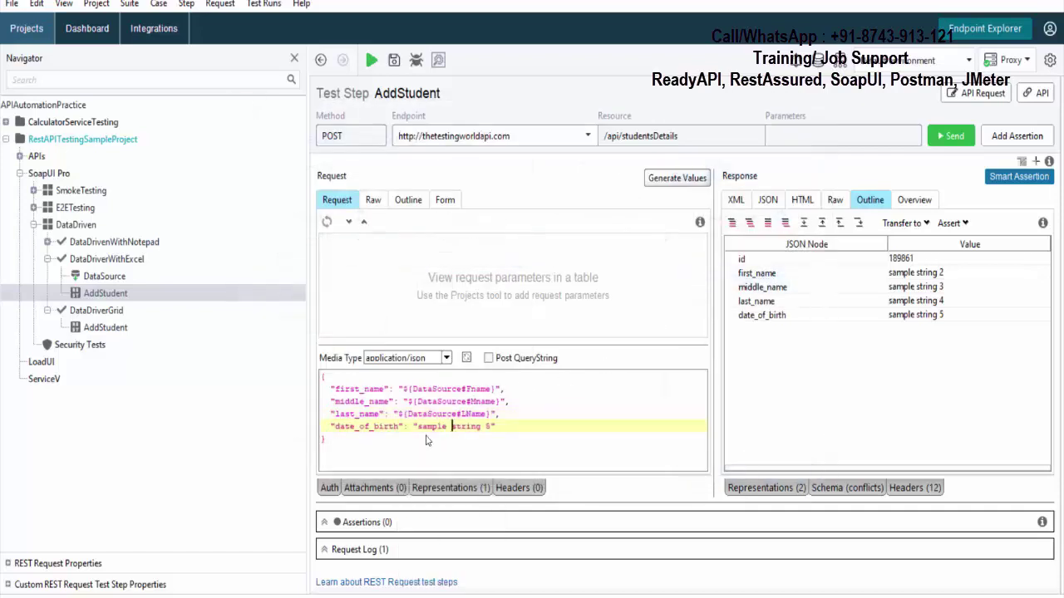
drag(417, 426, 493, 429)
key(Delete)
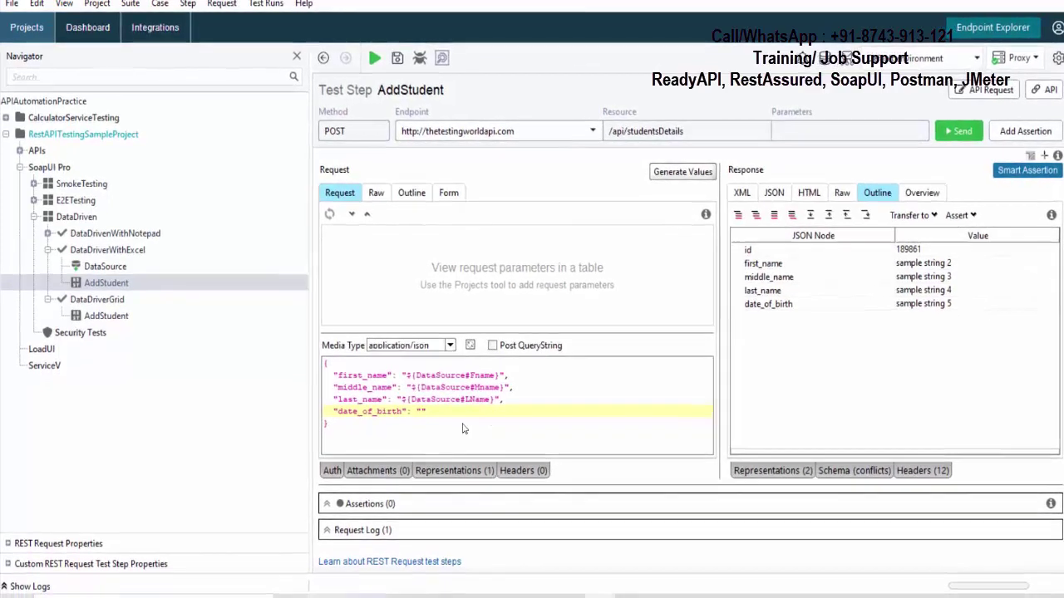
right_click(422, 413)
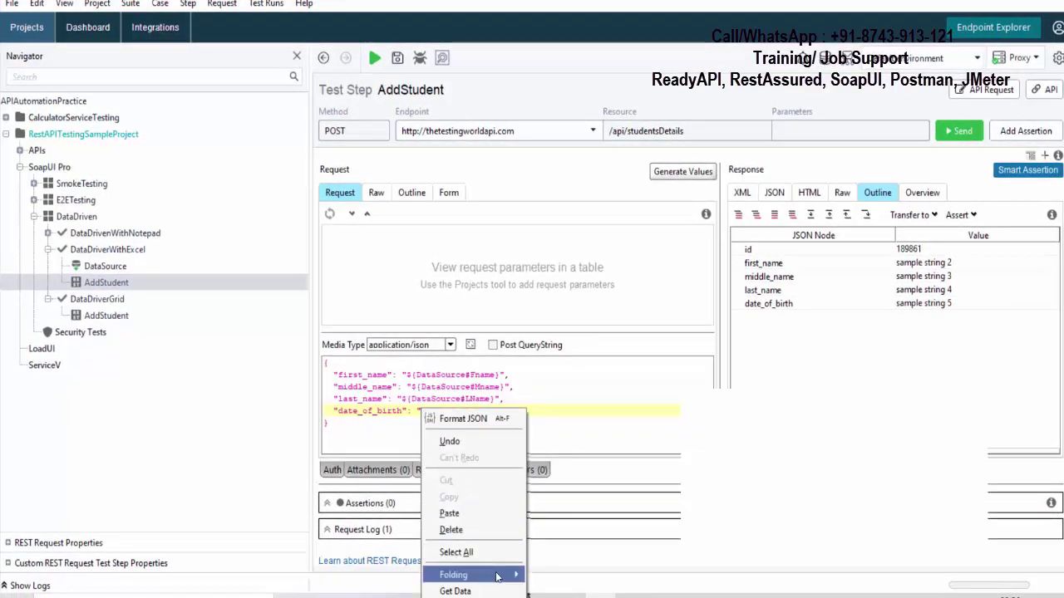
click(457, 590)
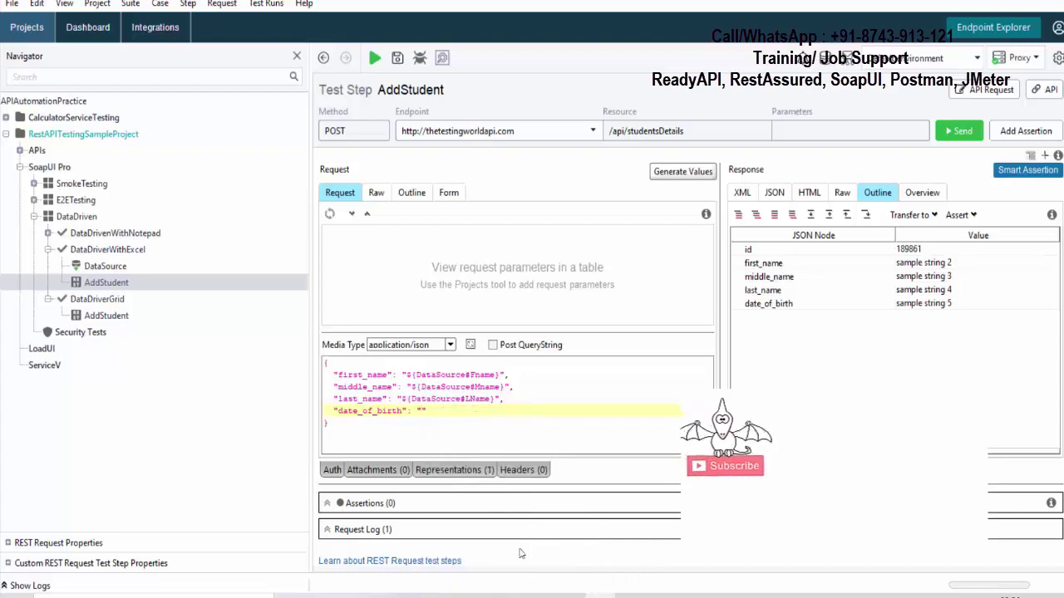
click(613, 230)
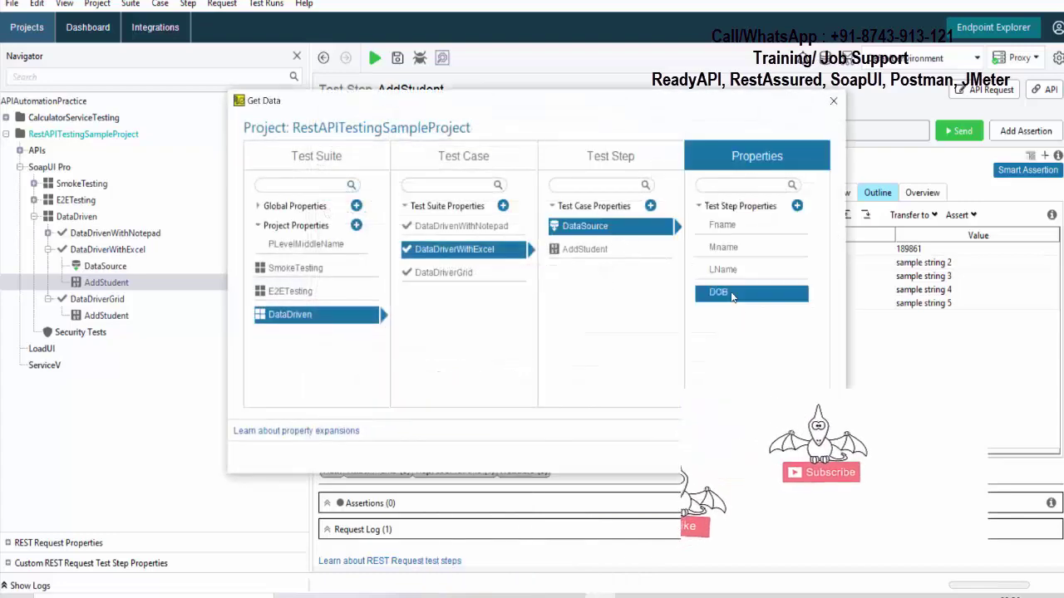
click(717, 291)
Run the DataDriverWithExcel test case and check the name and birth date values in the AddStudent response
click(102, 250)
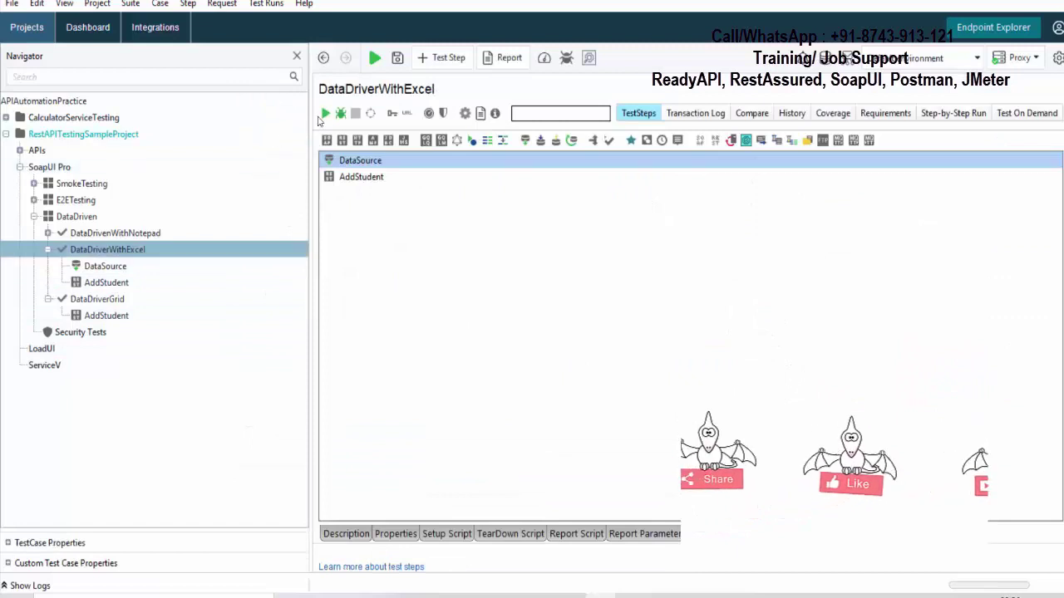
click(325, 113)
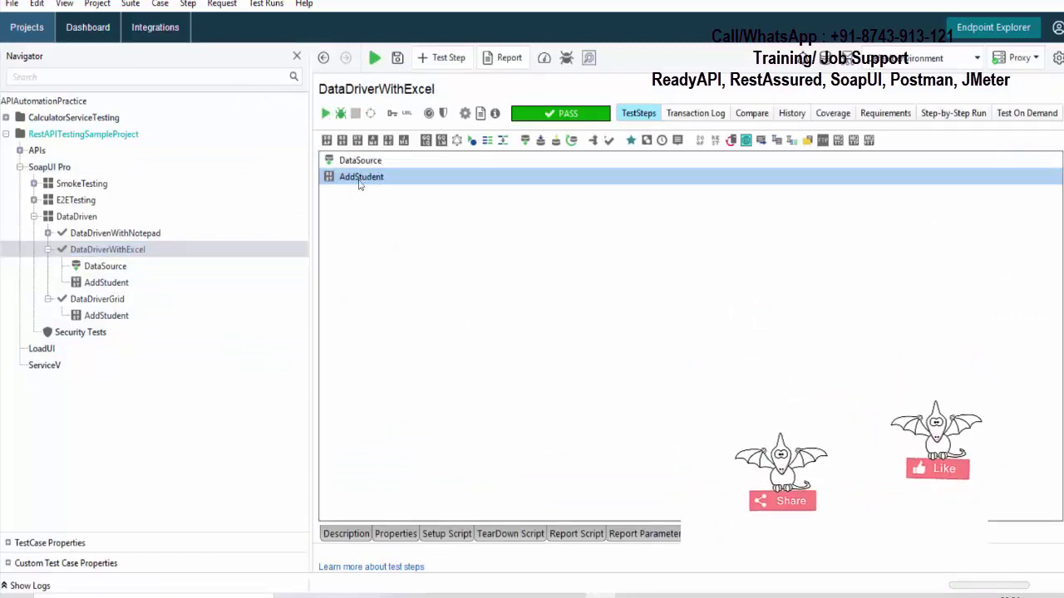
click(113, 282)
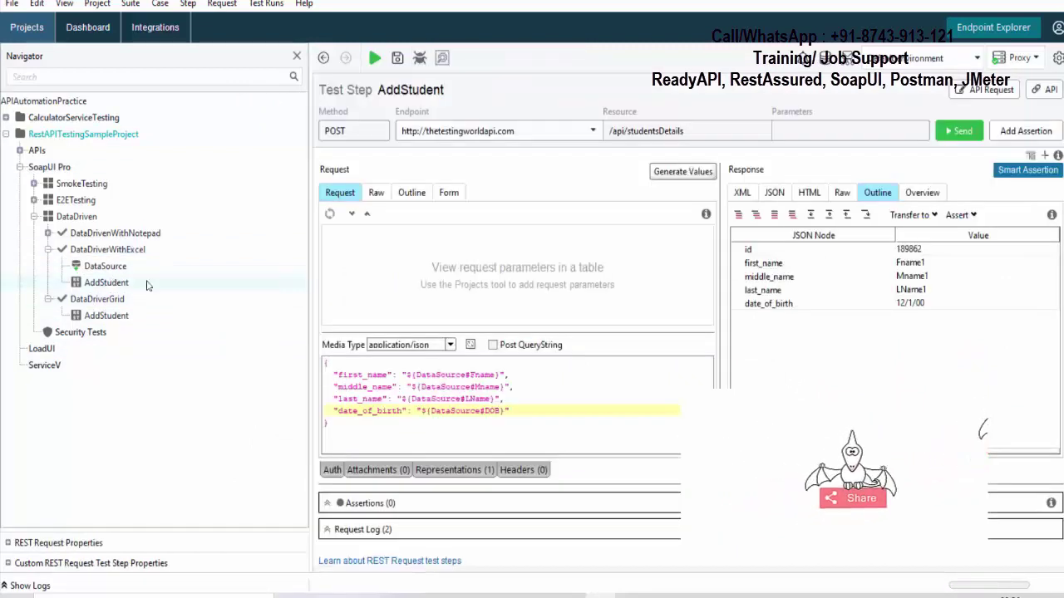
click(899, 268)
key(Down)
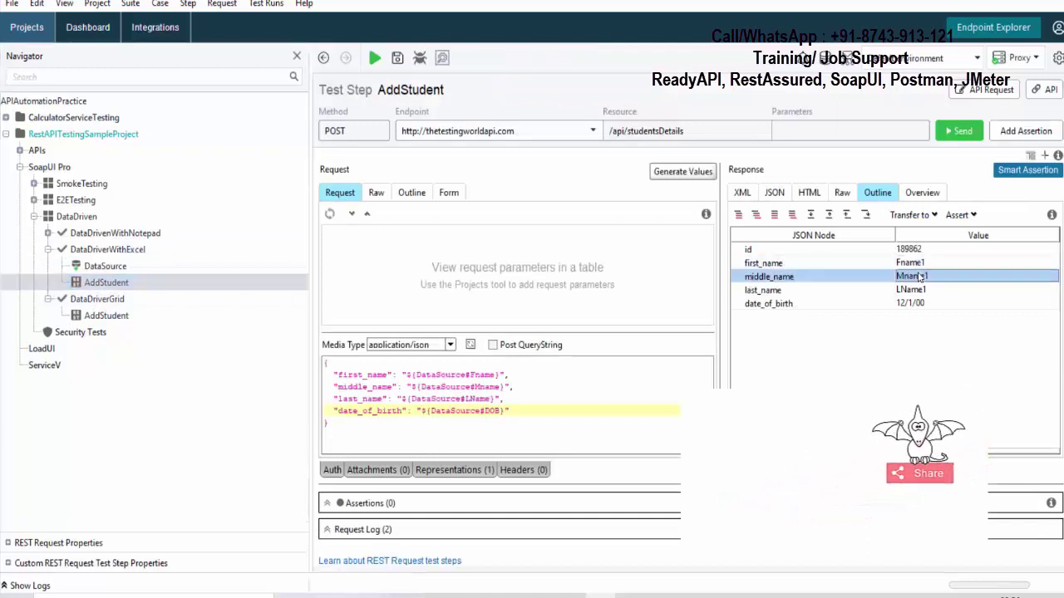
key(Down)
click(913, 277)
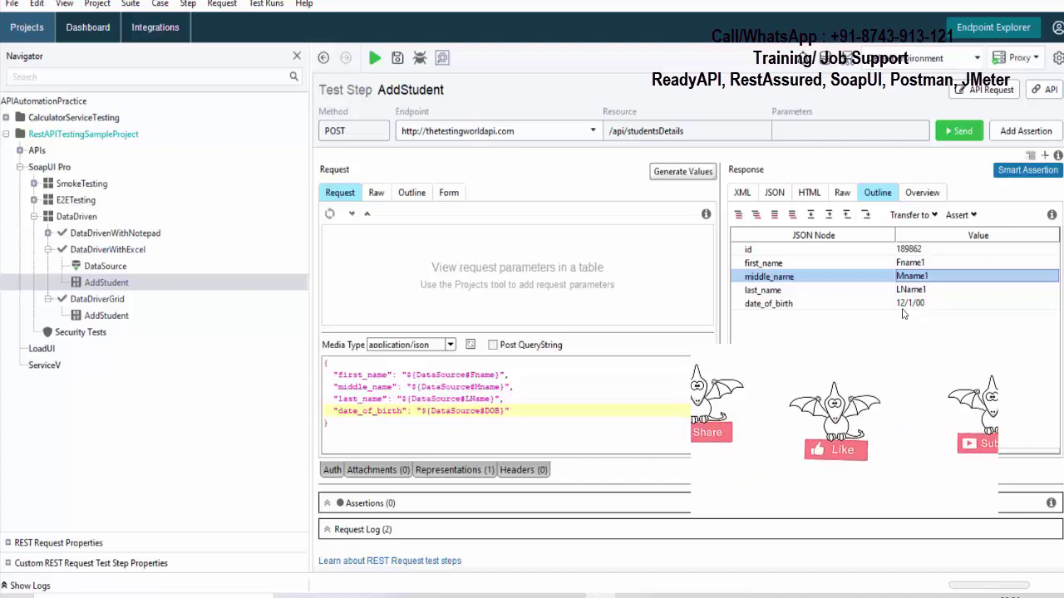
Add a DataSource step named DataSource to DataDriverGrid without generating parameter values, and move it above AddStudent
click(48, 249)
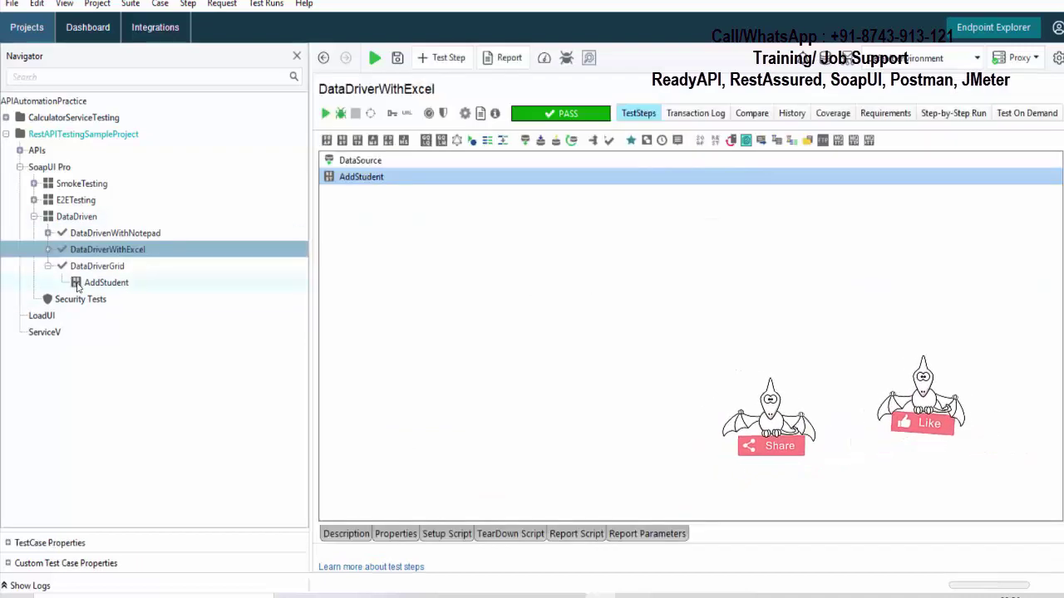
right_click(102, 267)
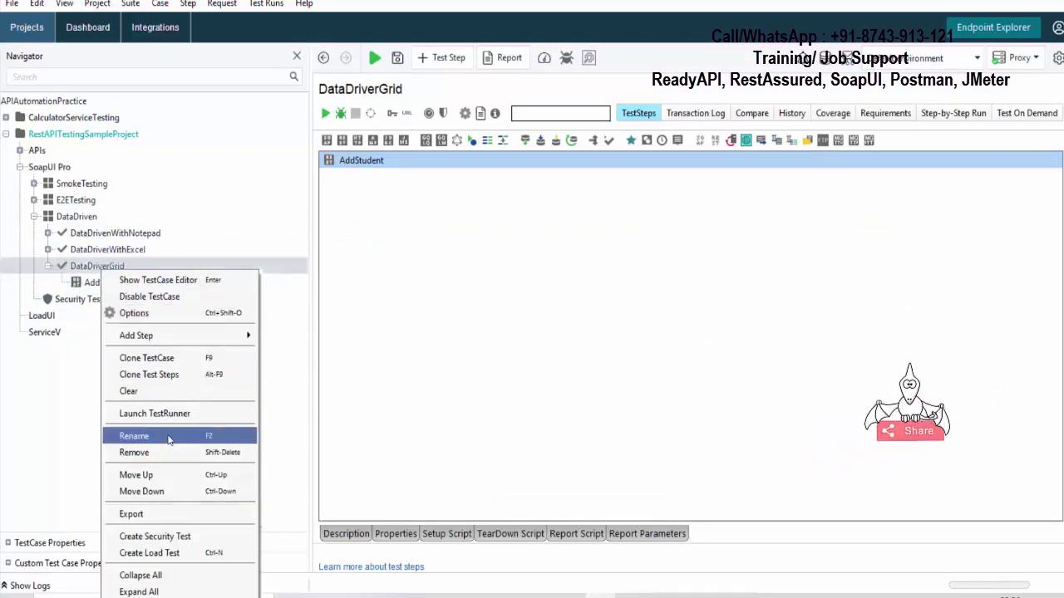
mouse_move(207, 337)
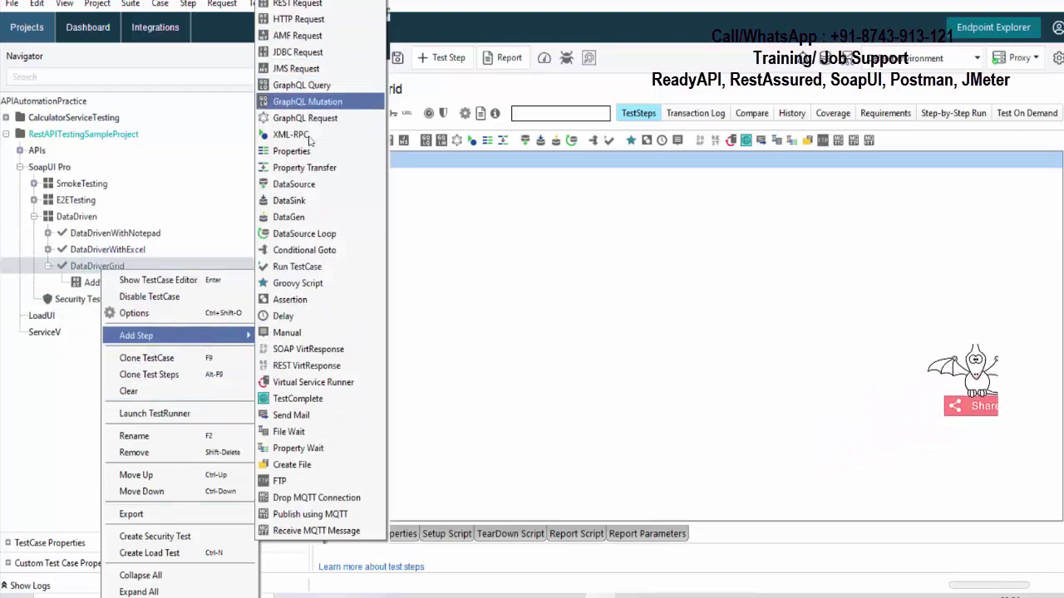
click(295, 185)
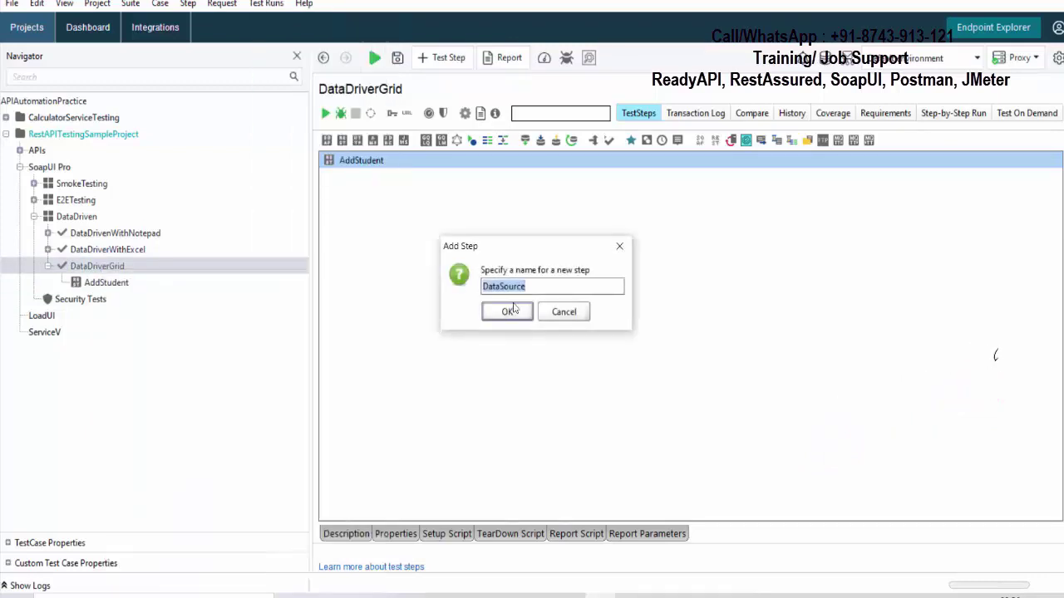
click(514, 312)
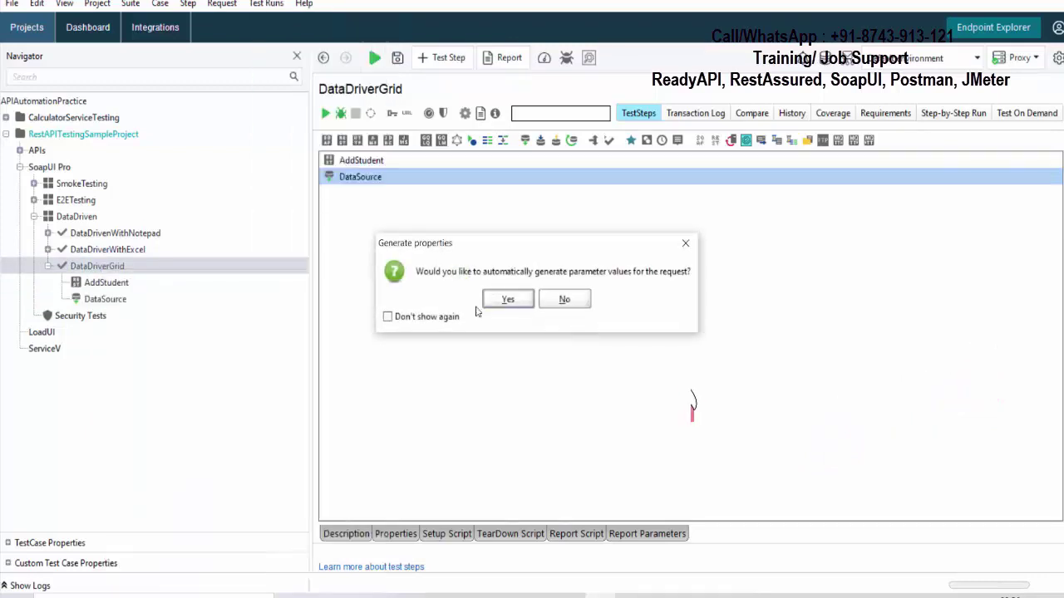
click(562, 299)
drag(115, 302, 116, 287)
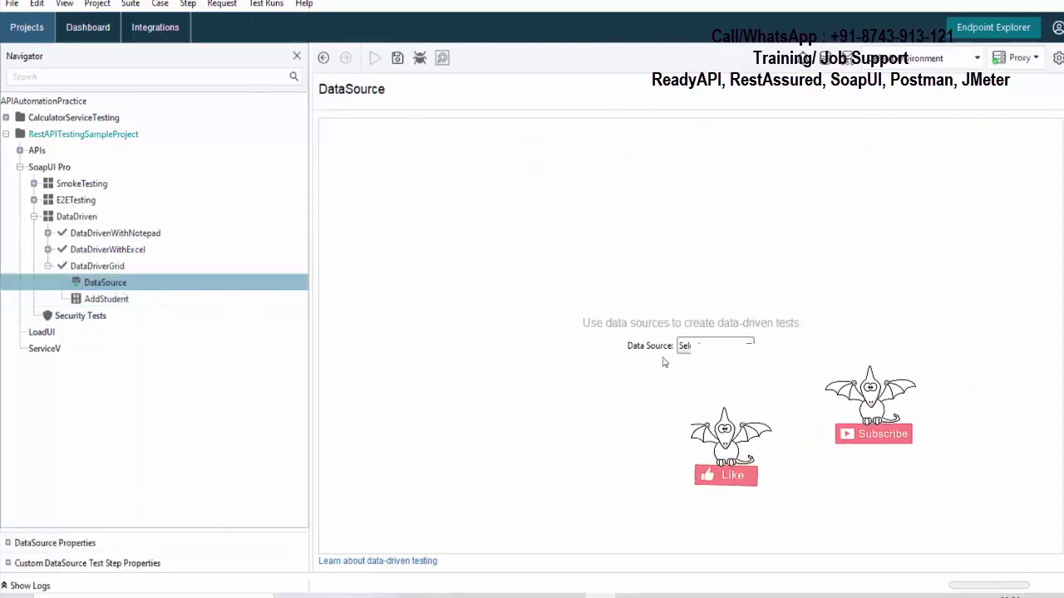
Set the data source type to Grid and add the properties Fname and Mname
click(716, 346)
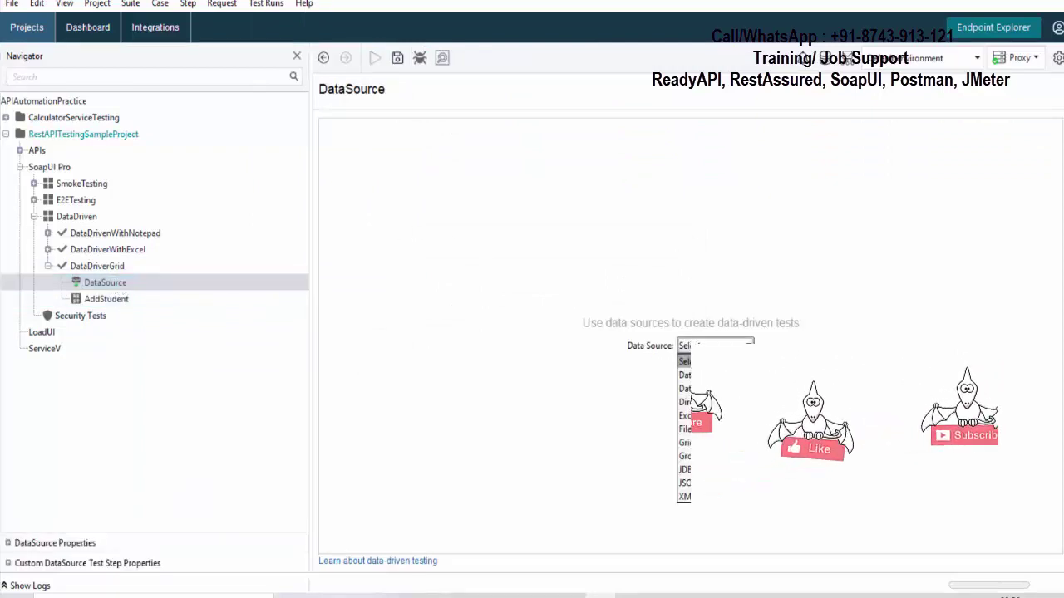
click(713, 443)
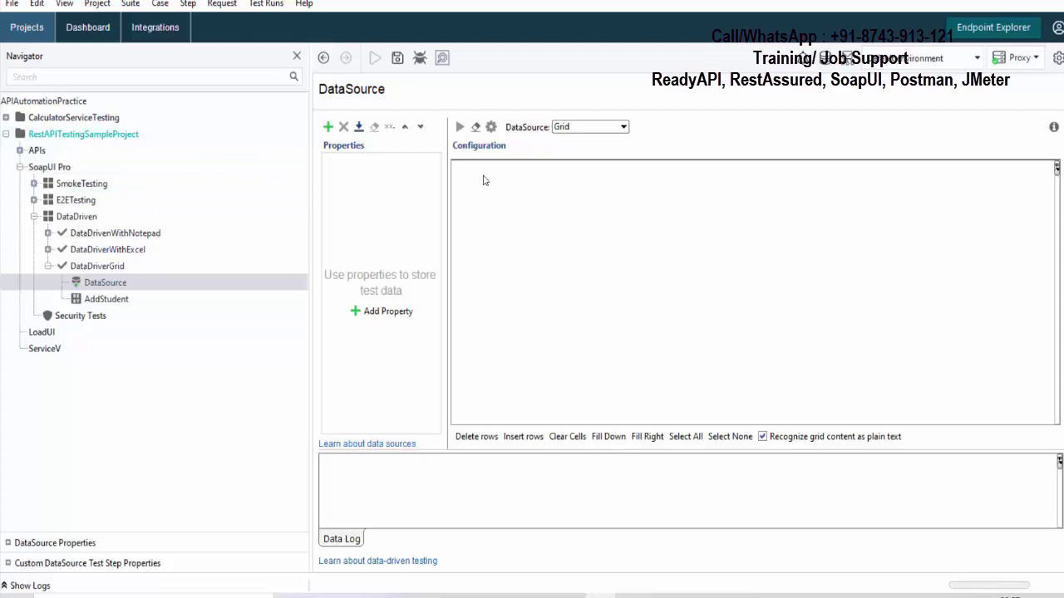
click(329, 127)
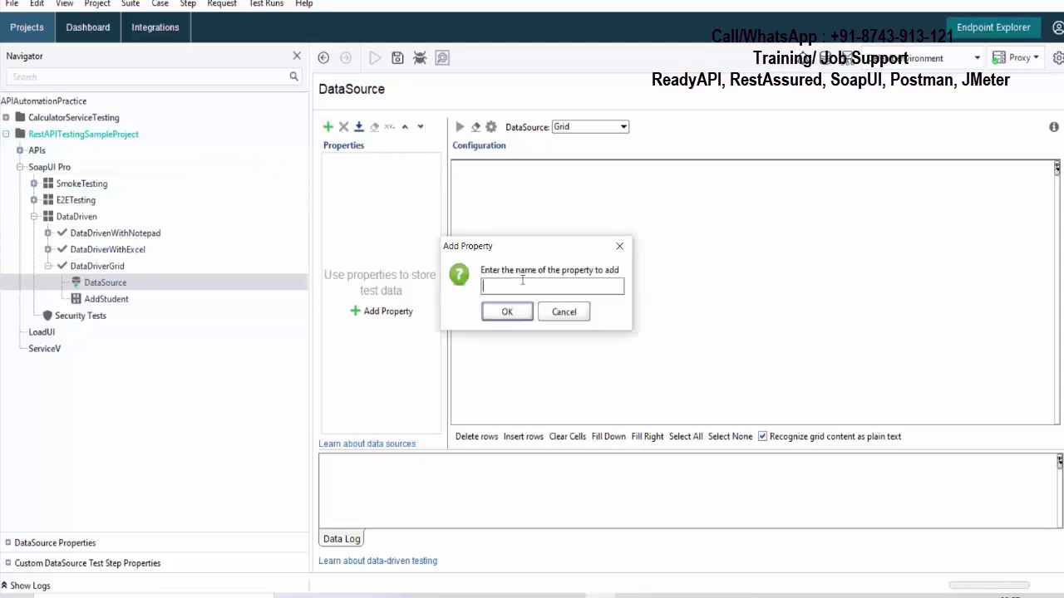
text(Fname)
click(516, 318)
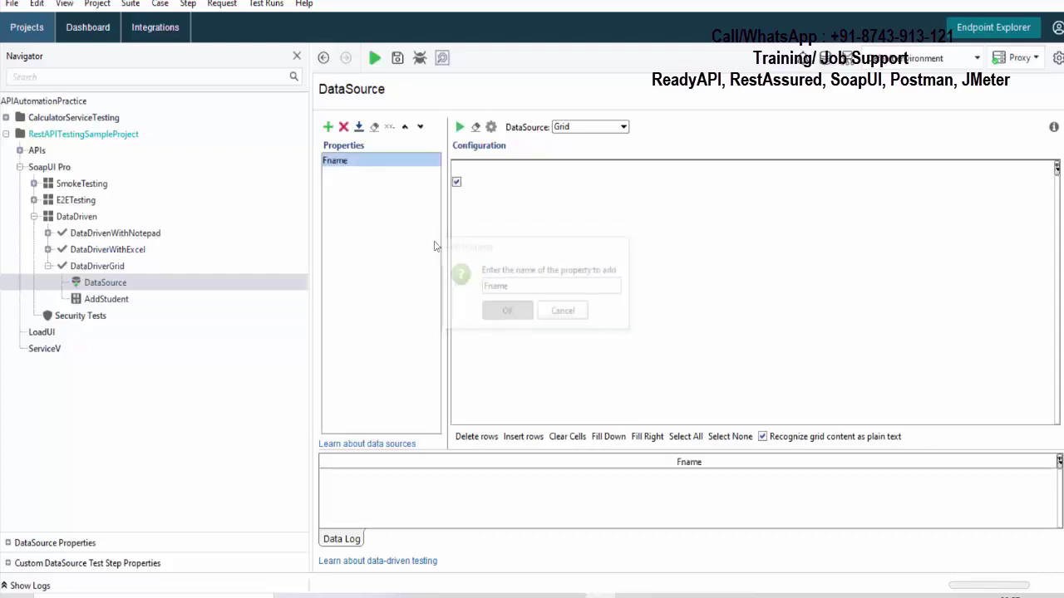
click(328, 128)
text(Mnam)
click(507, 312)
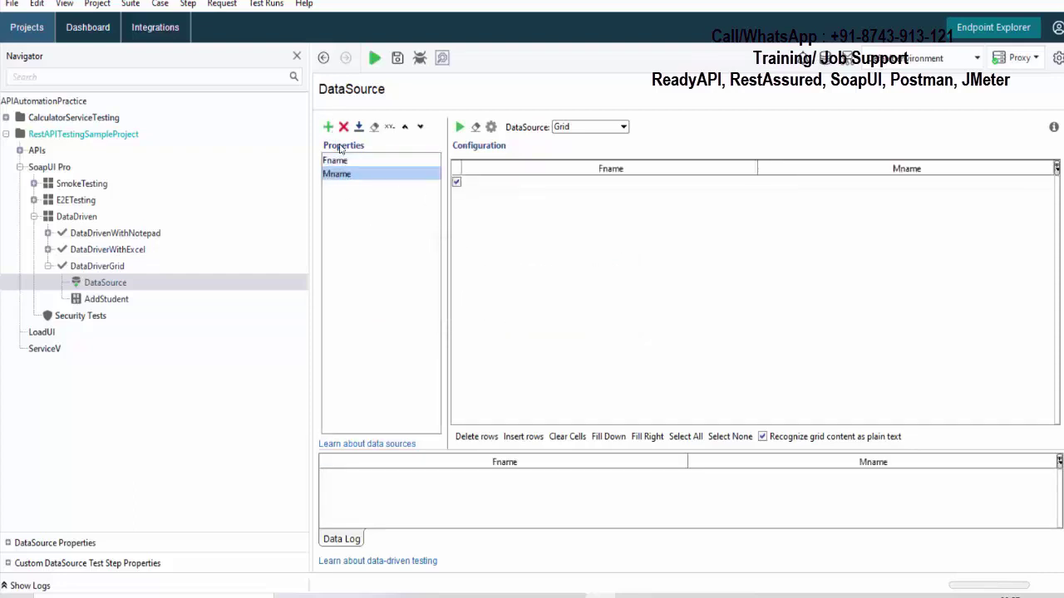
Add the properties Lname and DOB to the grid data source
click(328, 126)
text(Lname)
click(507, 311)
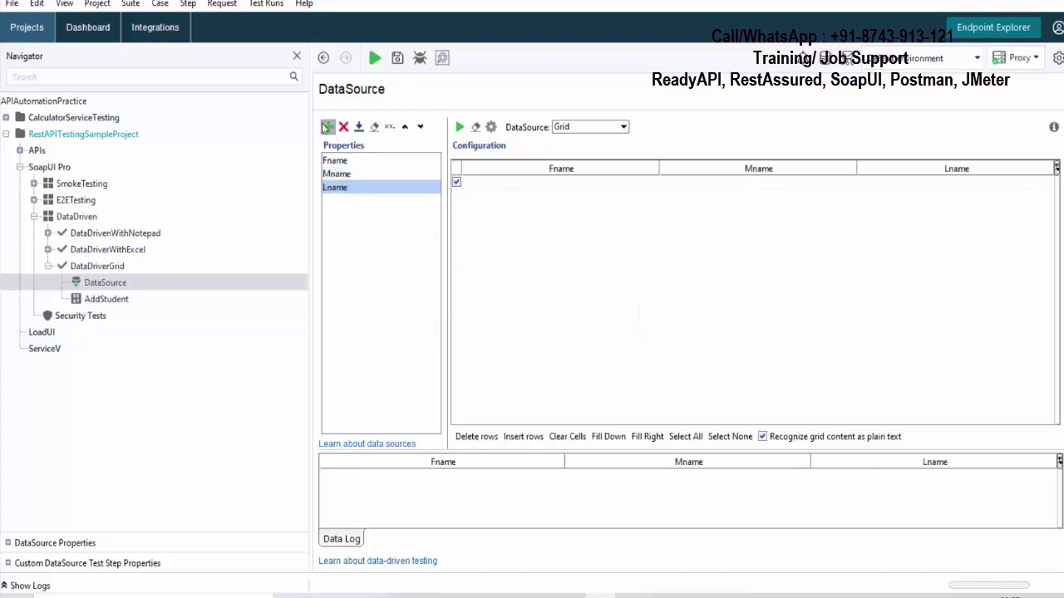
click(328, 126)
text(DOB)
key(Return)
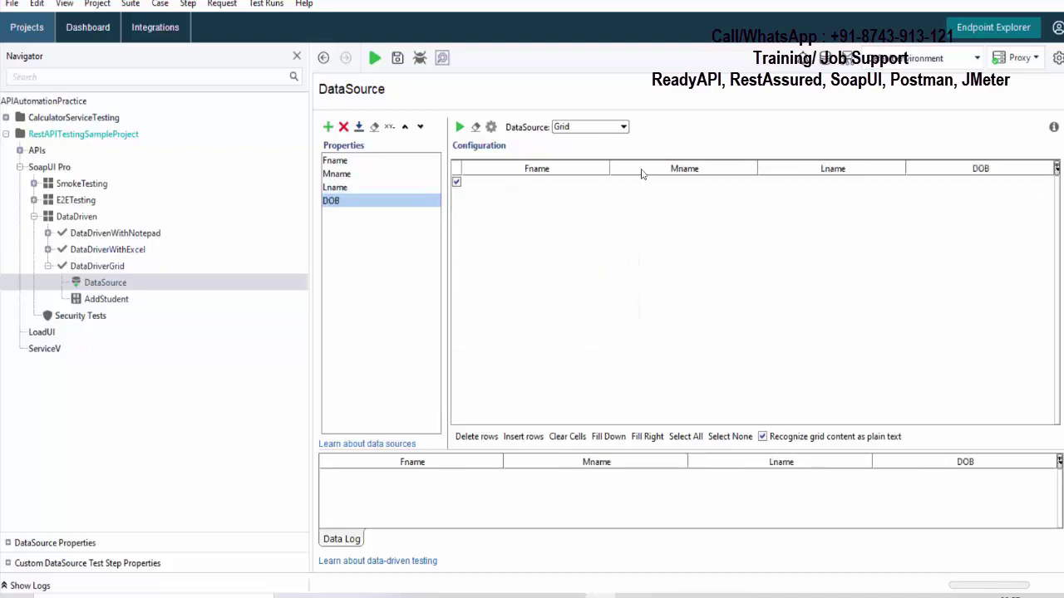
Fill the first grid row with Fnam1, Mname1, Lname1 and a date of birth
click(550, 182)
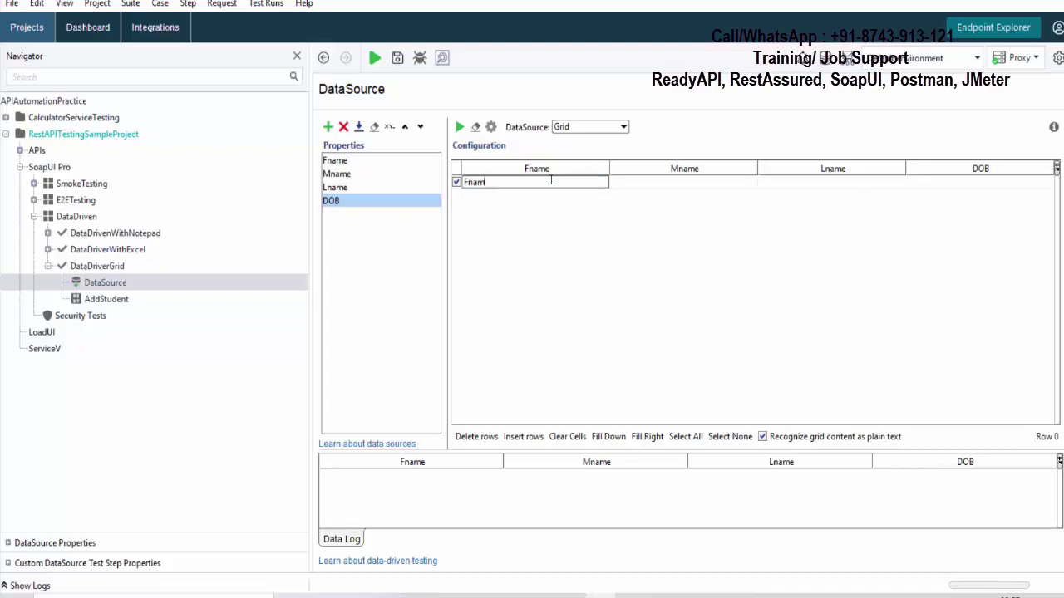
click(675, 188)
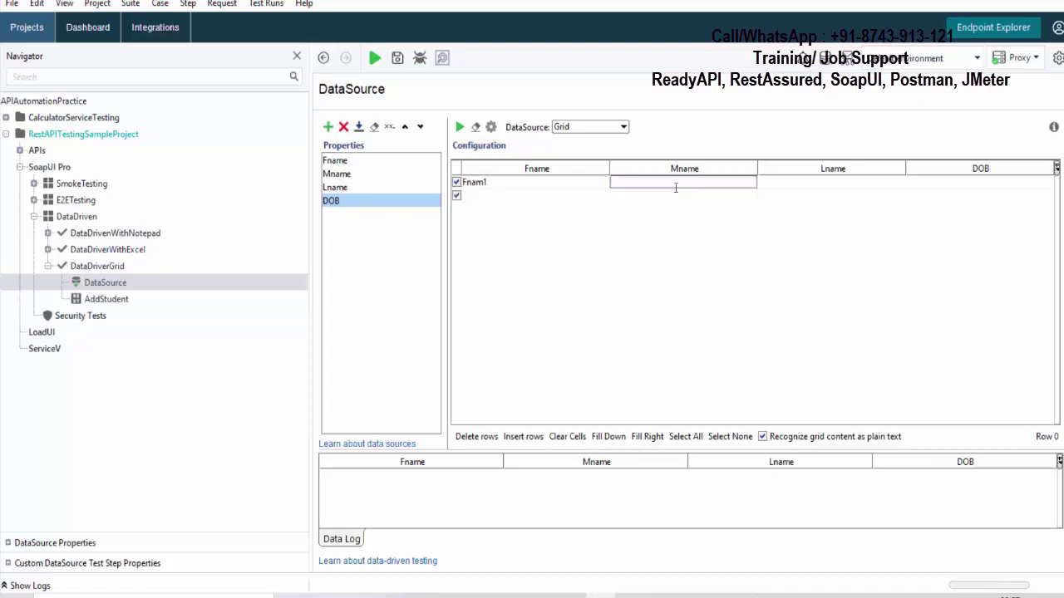
click(850, 184)
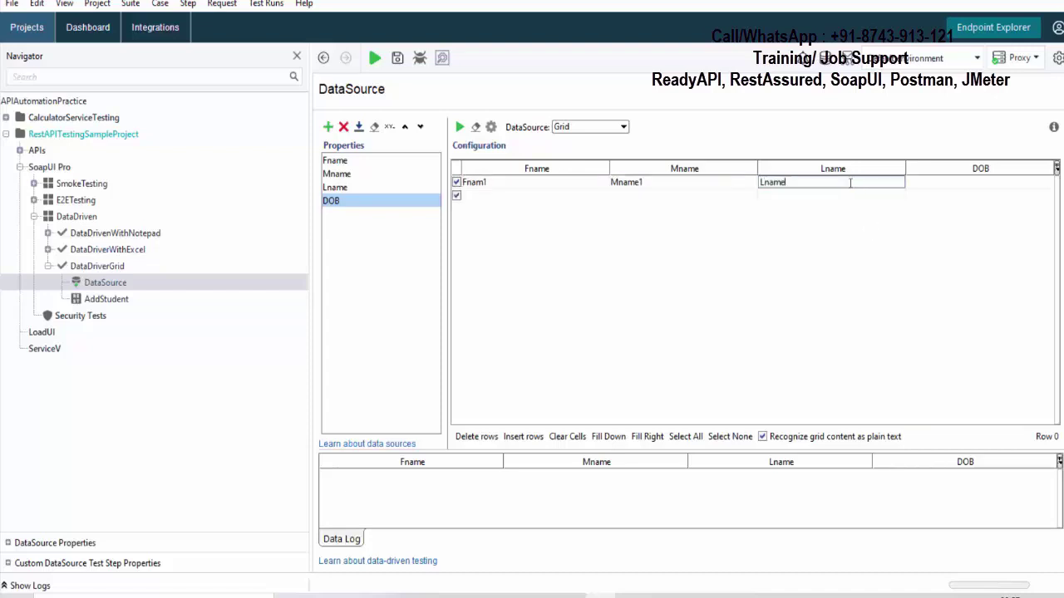
click(1016, 182)
text(1)
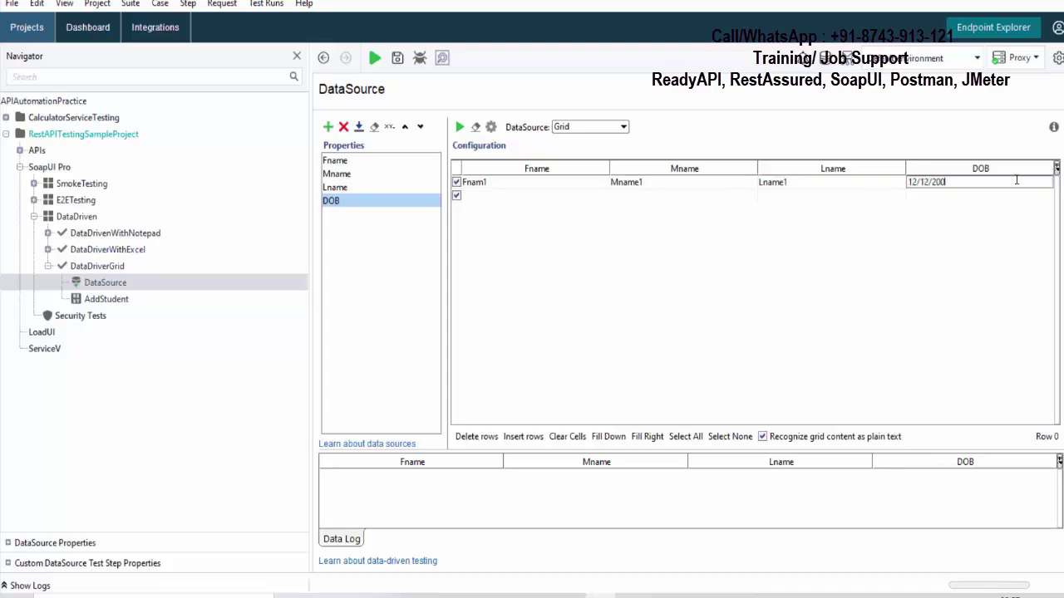
Enter Fname2 as the Fname and Nmae2 as the Mname in the second grid row
click(511, 198)
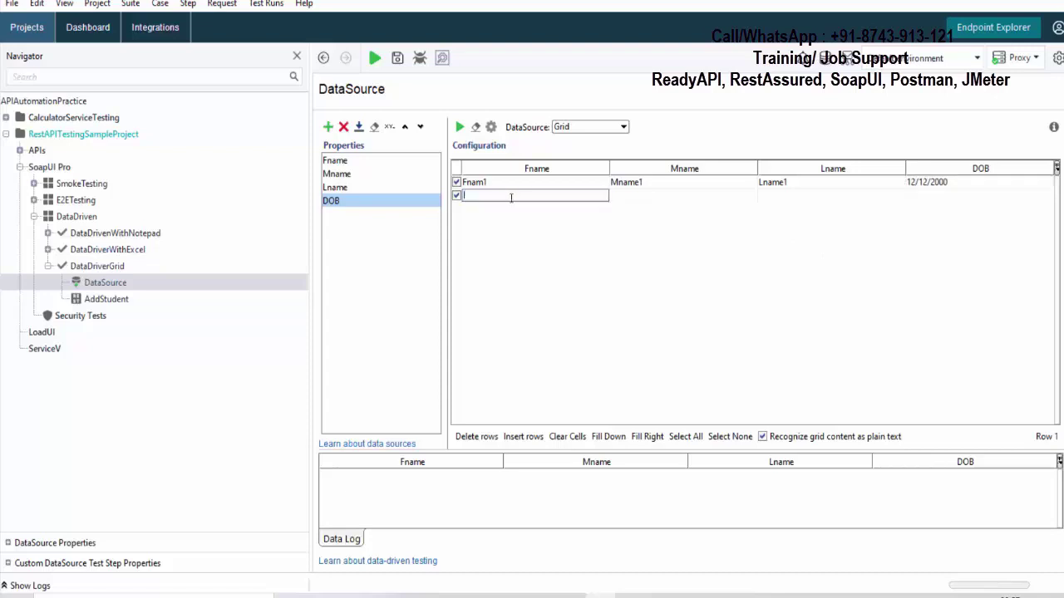
text(Fname2)
click(635, 197)
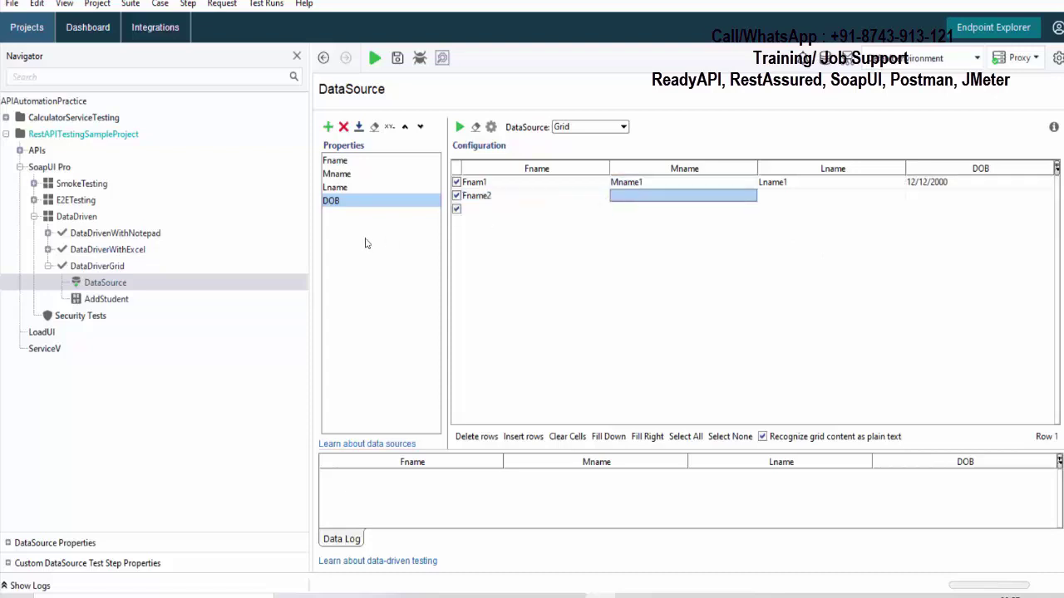
click(456, 210)
click(457, 210)
click(603, 208)
click(630, 197)
click(630, 196)
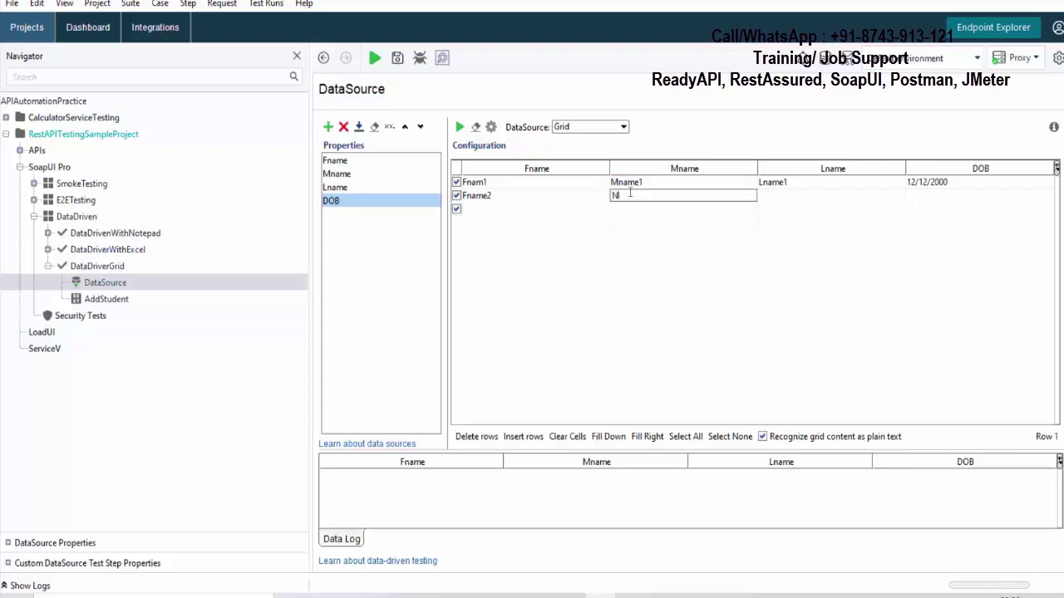
text(Nmae2)
key(Tab)
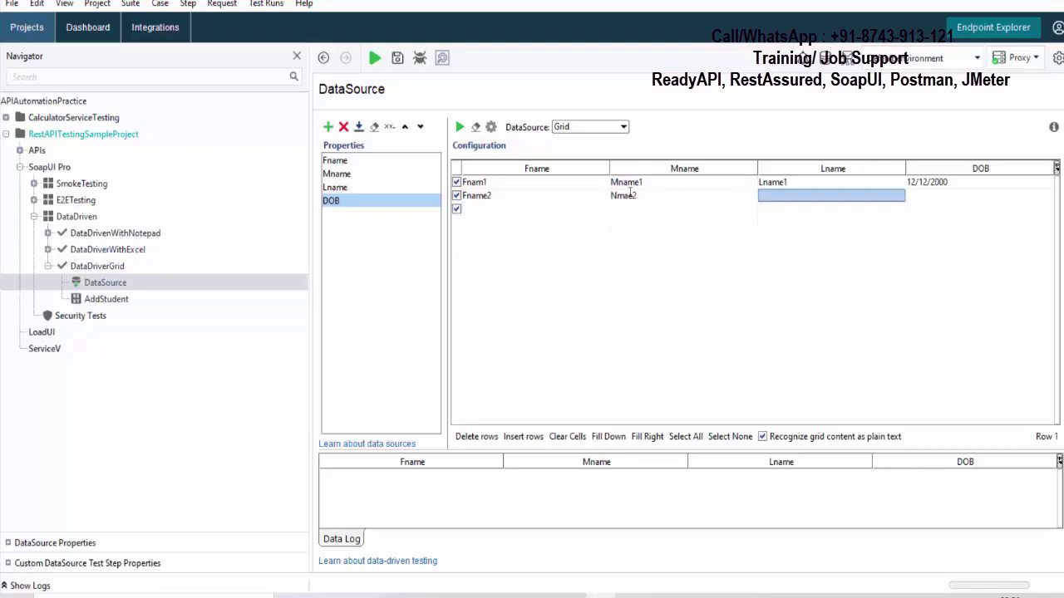
Complete the second grid row with Lname3 as the Lname and a date of birth as the DOB
click(783, 194)
text(Lname3)
key(Tab)
click(941, 198)
text(12/12/2000)
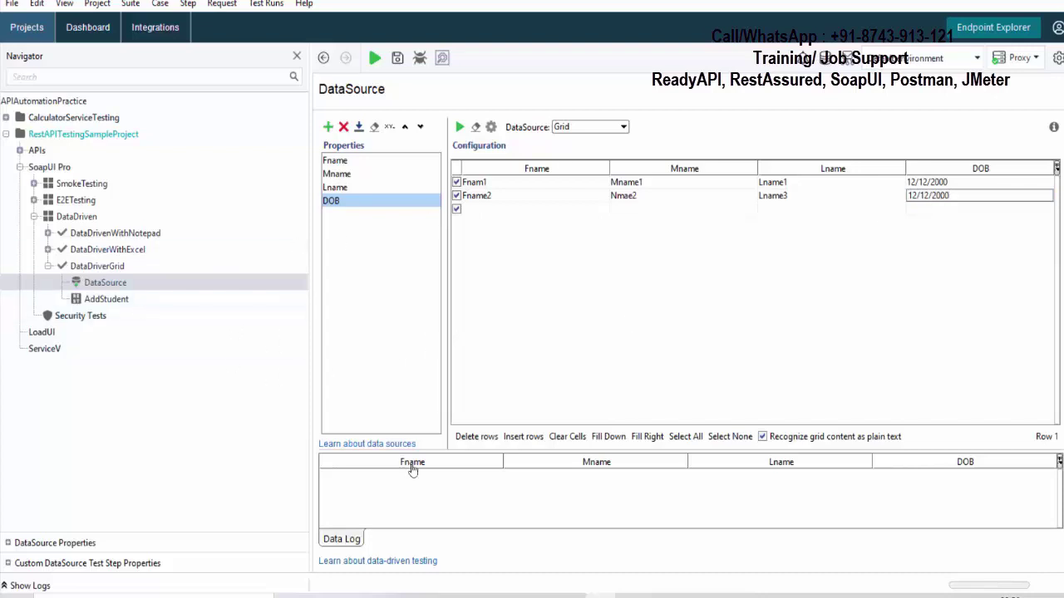
In the DataDriverGrid test case's AddStudent request body, replace the first_name sample value with the DataSource property Fname
click(103, 299)
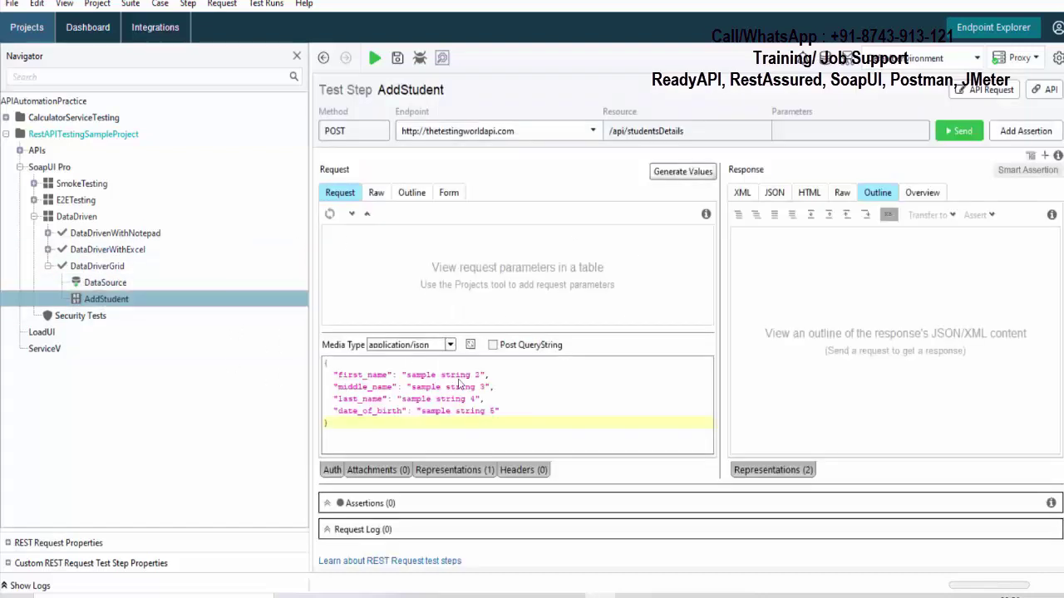
drag(407, 375, 481, 378)
key(BackSpace)
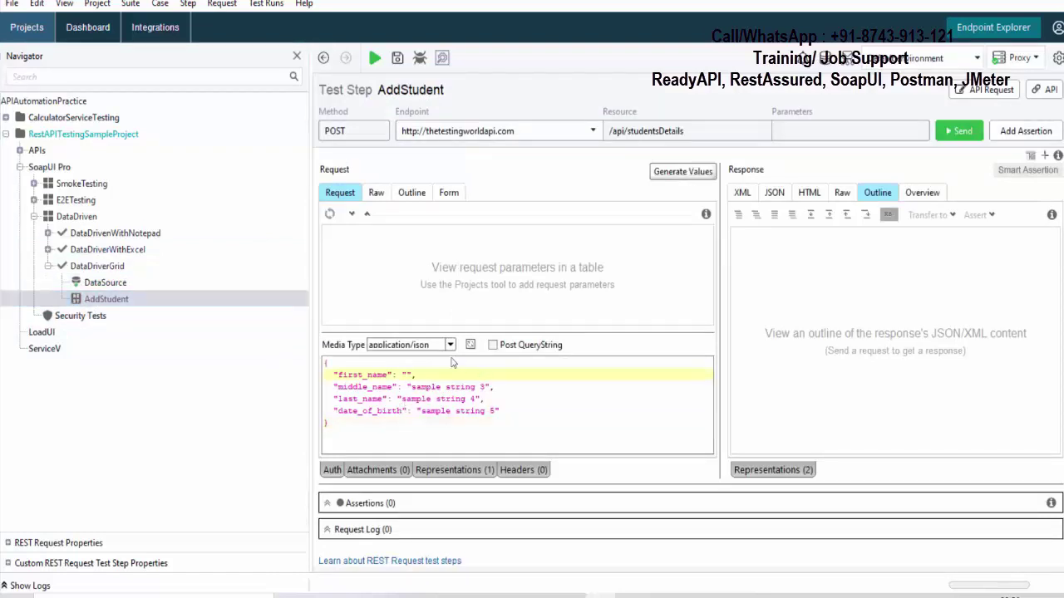
right_click(408, 376)
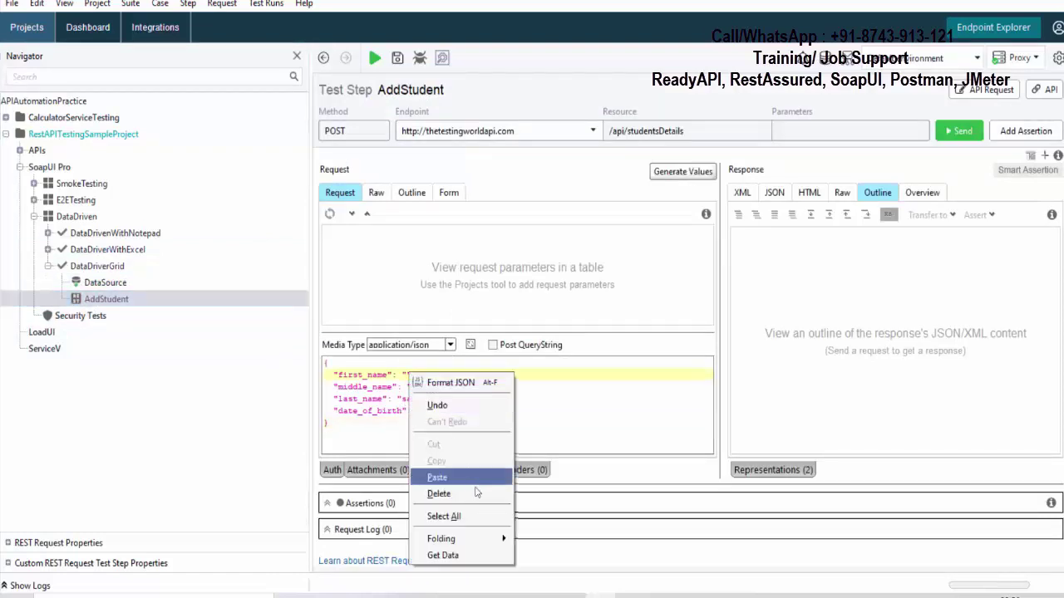
click(480, 553)
click(584, 226)
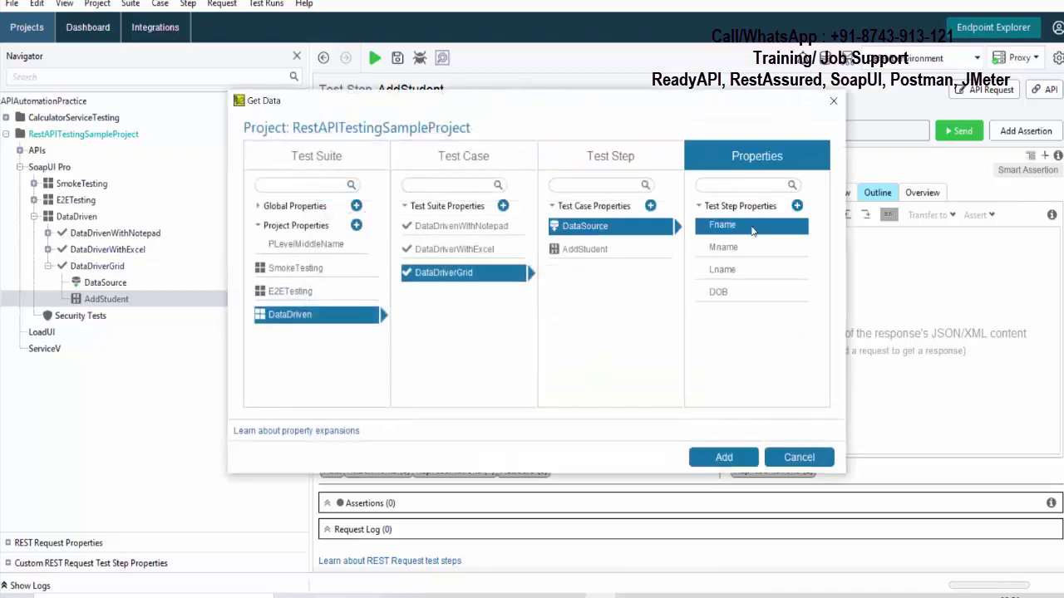
double_click(753, 228)
Replace the middle_name sample value in the request body with the DataSource property Mname
right_click(458, 387)
click(479, 564)
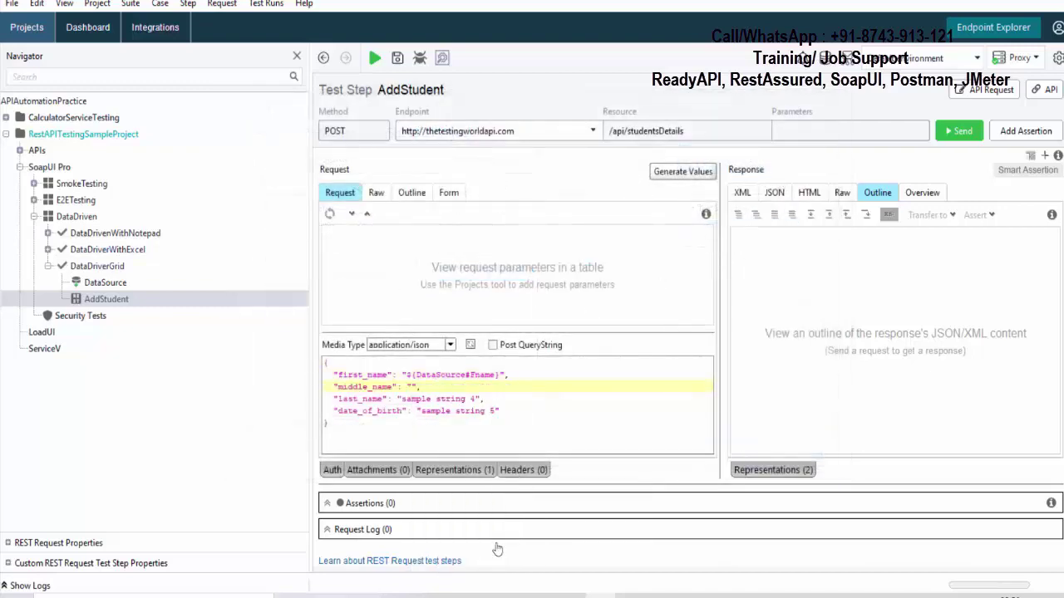
click(601, 230)
double_click(723, 247)
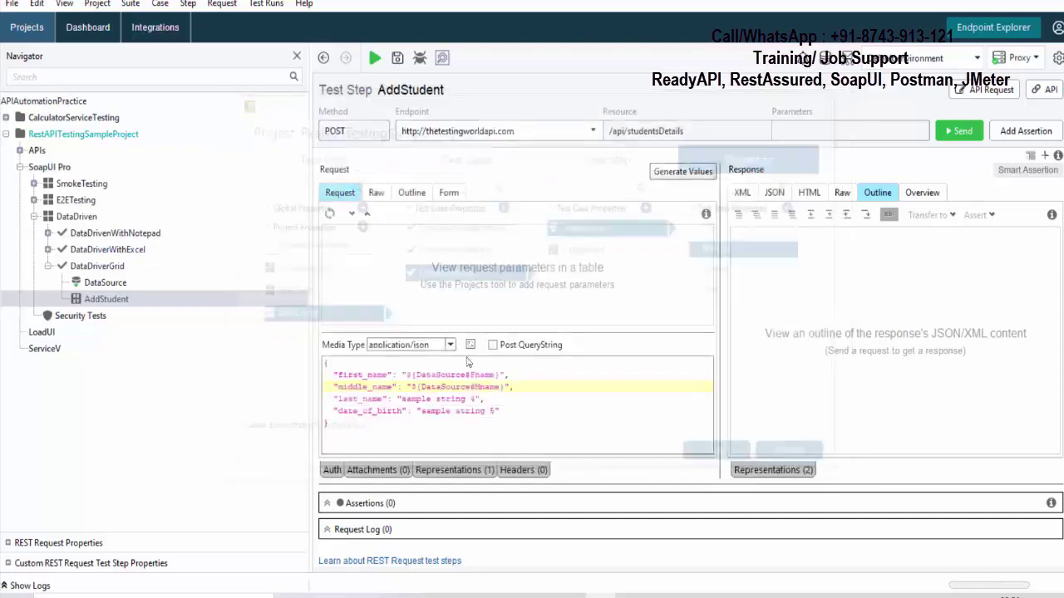
Replace the last_name sample value in the request body with the DataSource property Lname
drag(482, 400, 402, 400)
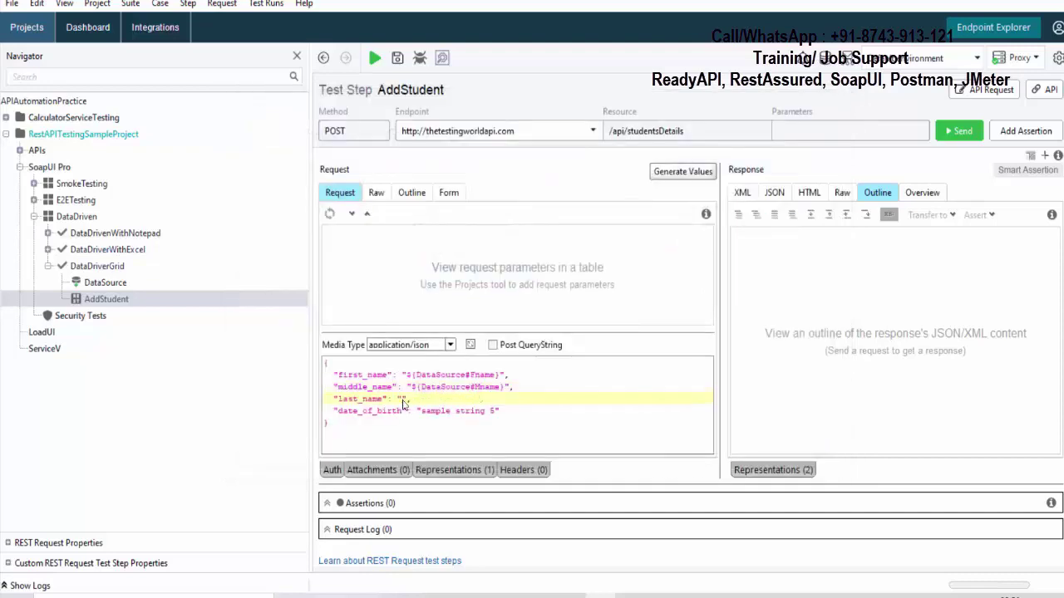
right_click(402, 401)
click(475, 577)
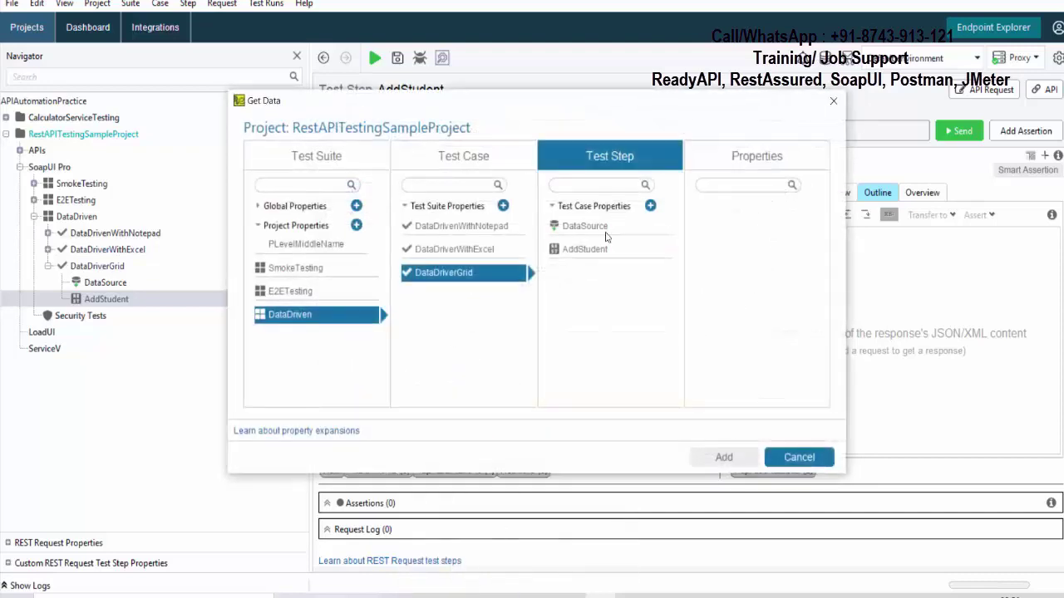
click(607, 227)
double_click(723, 269)
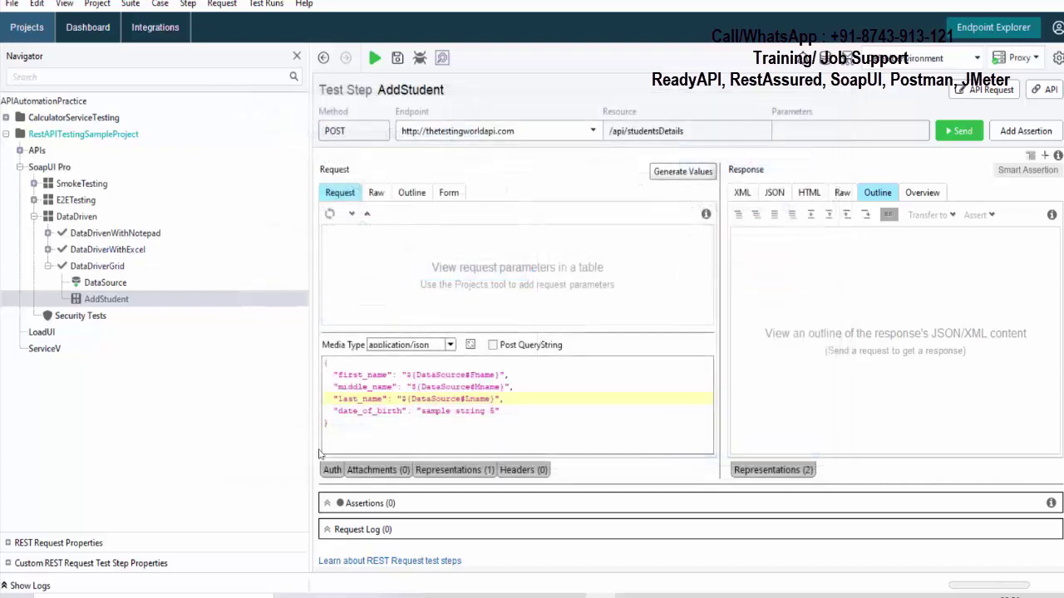
Replace the date_of_birth sample value in the request body with the DataSource property DOB
drag(420, 412, 494, 417)
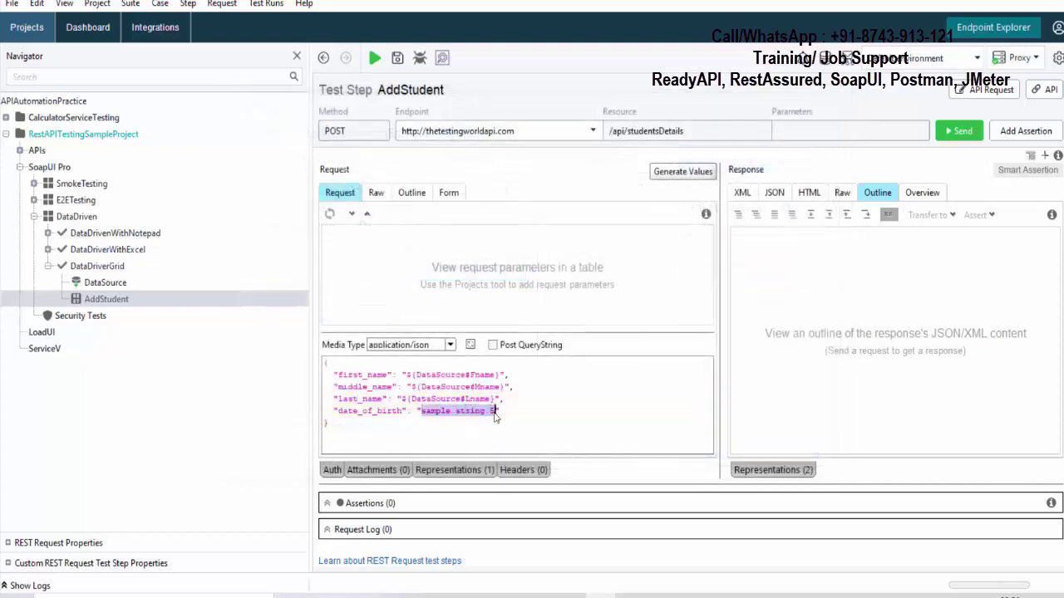
key(BackSpace)
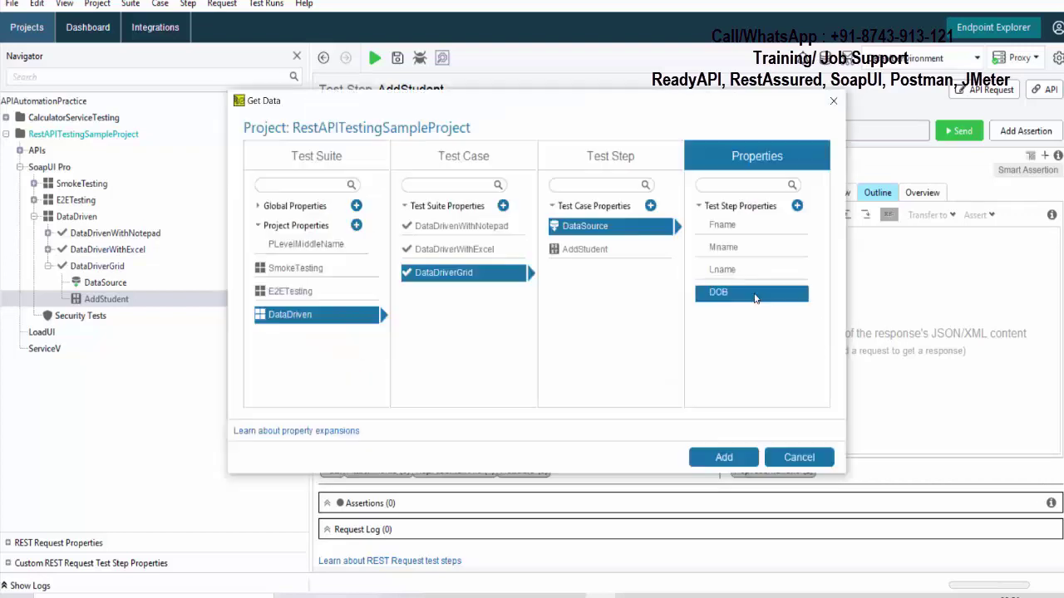
click(717, 456)
Run the DataDriverGrid test case and open its AddStudent step to check the response
click(107, 267)
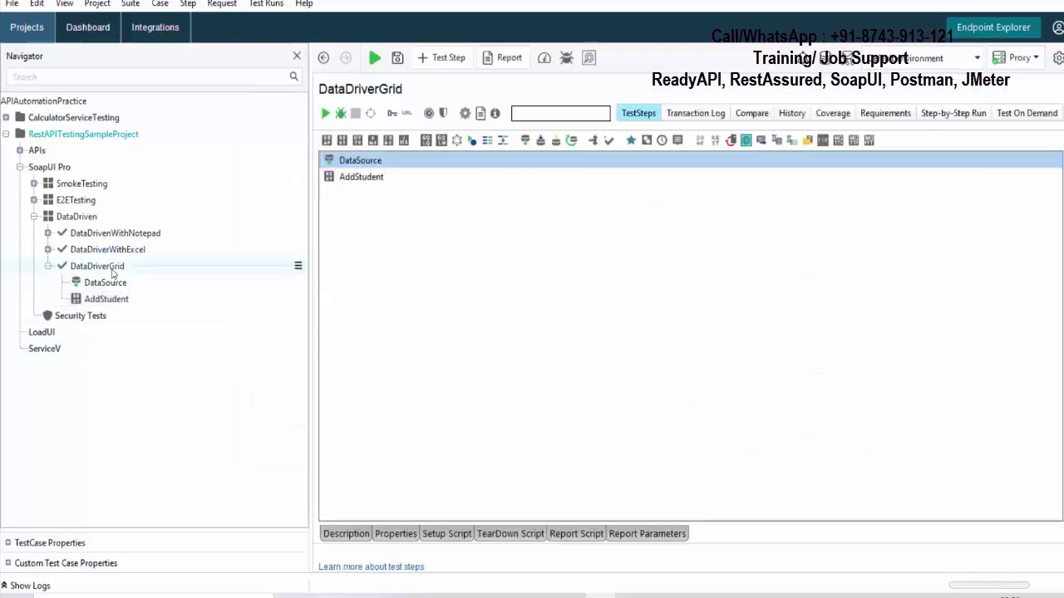
click(326, 114)
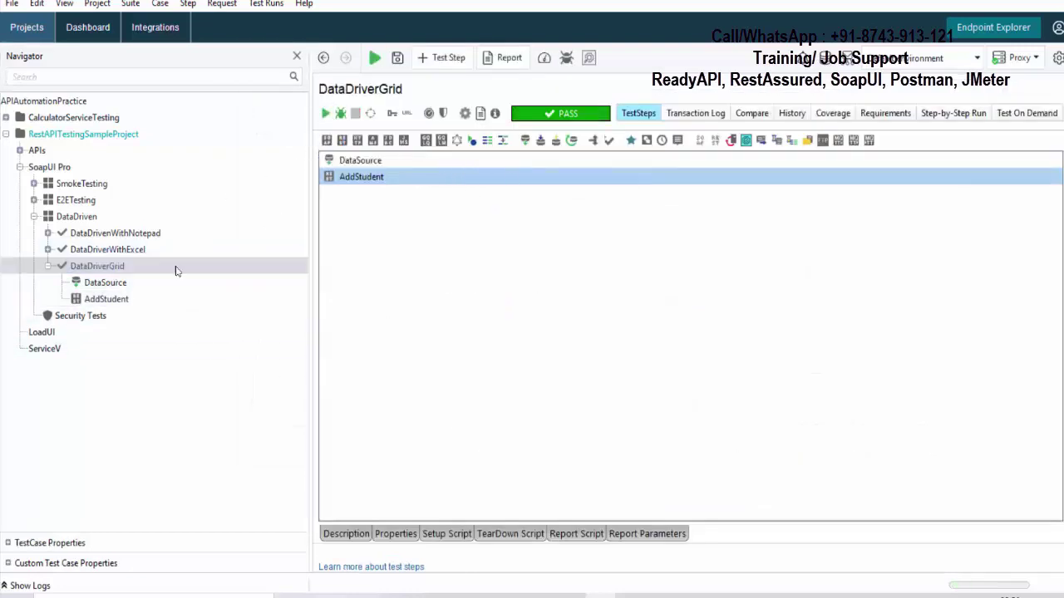
click(112, 299)
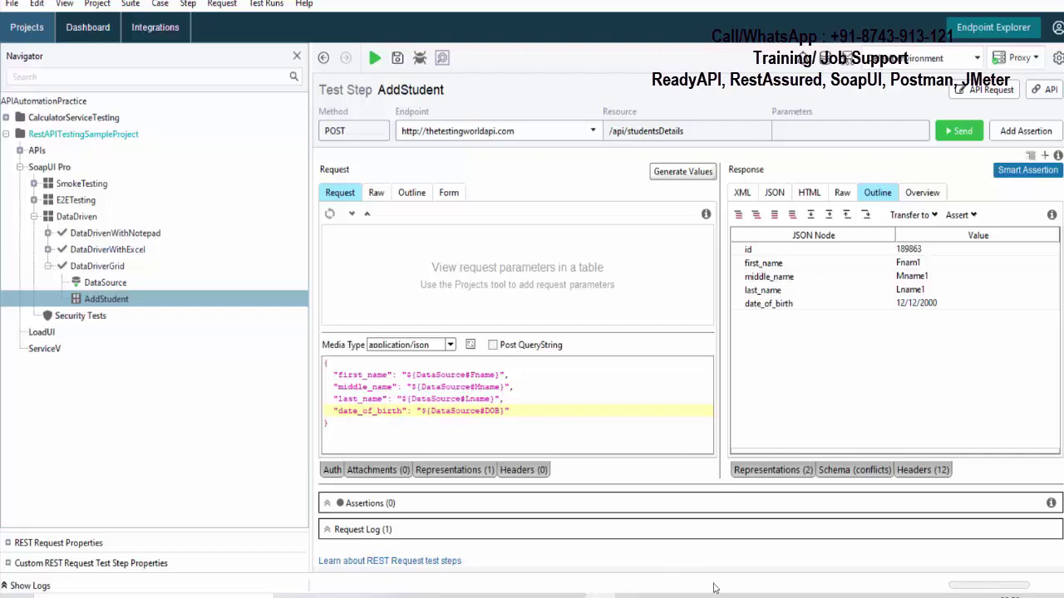
mouse_move(720, 597)
click(798, 524)
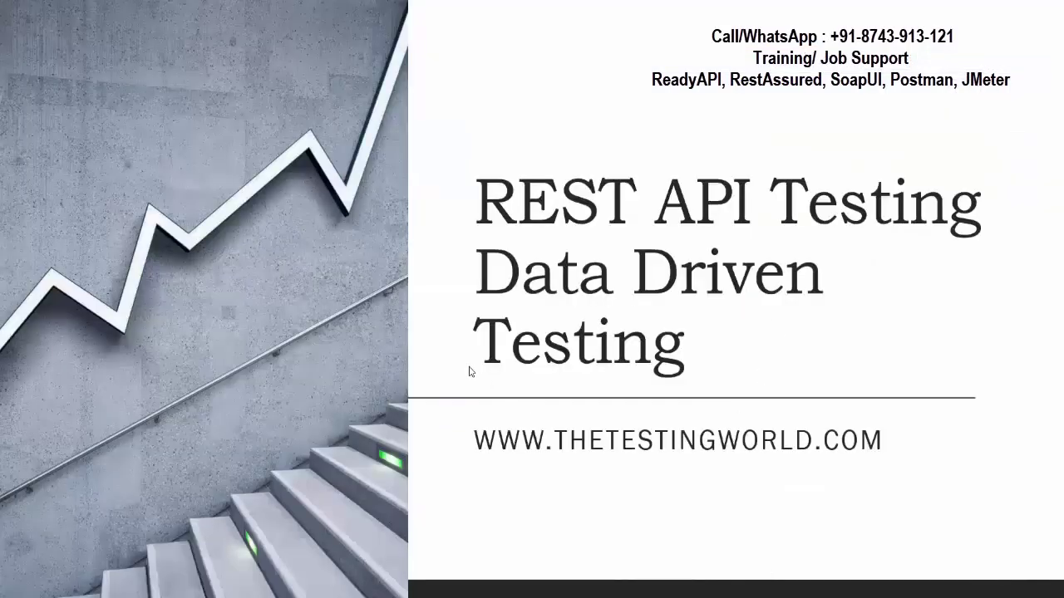
click(668, 357)
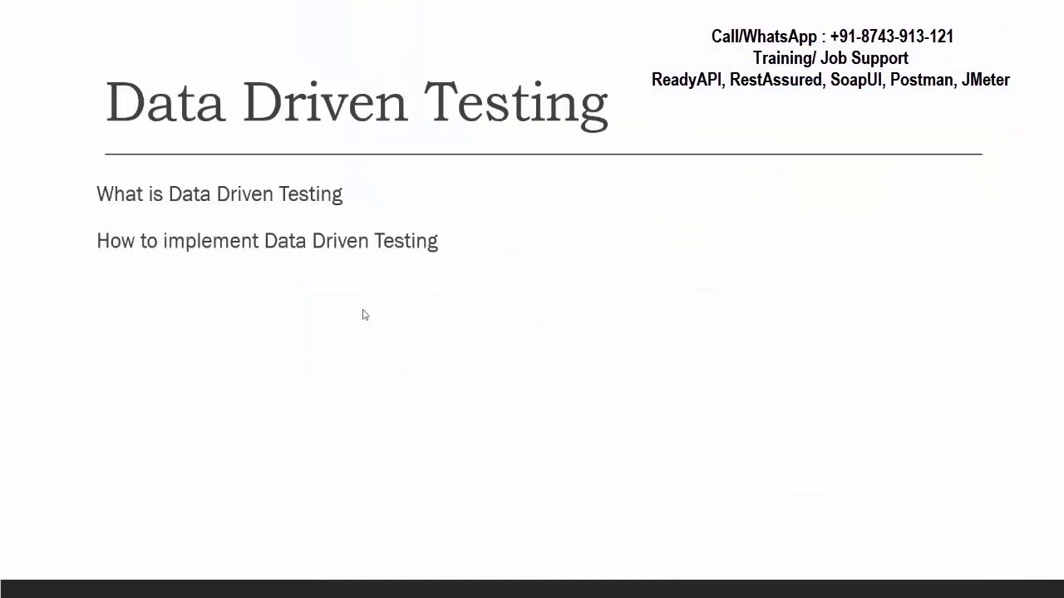